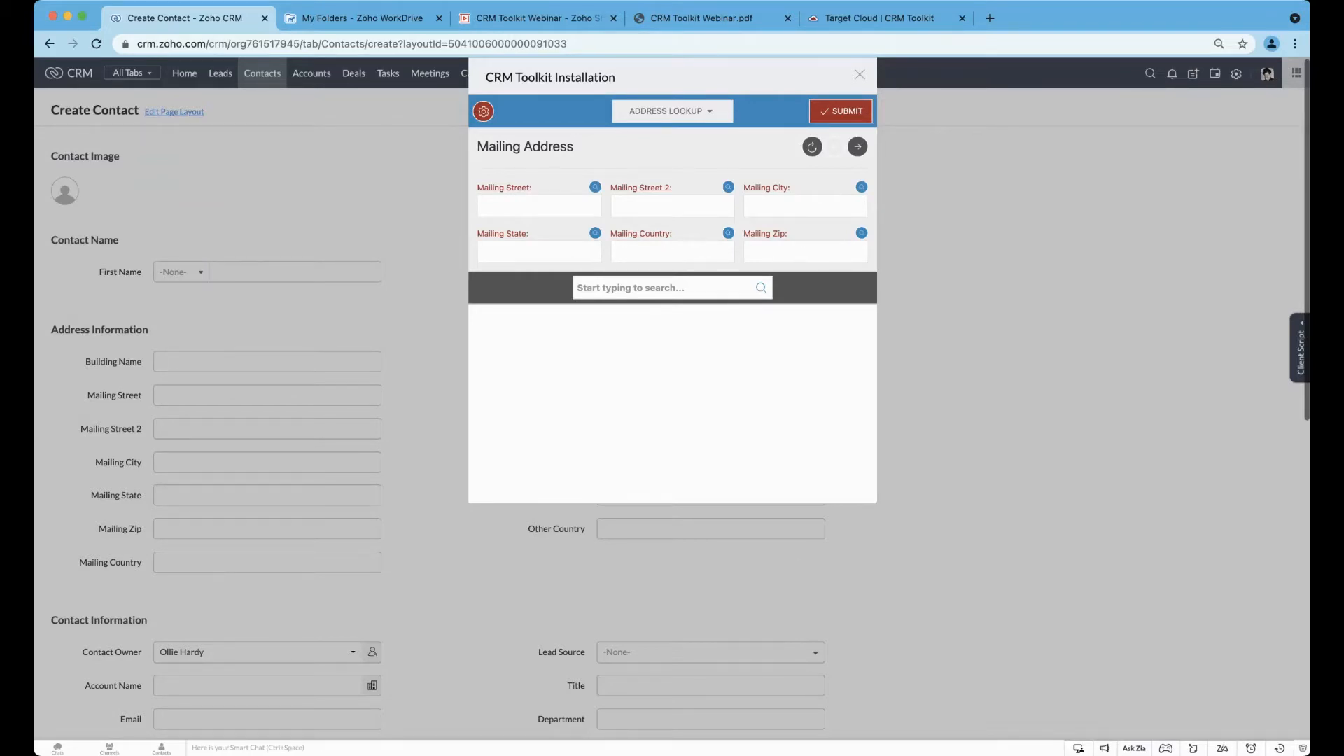
- Look up the mailing address by postcode, choose the fifth address on the street and submit it to the contact form
{"action": "left_click", "coordinate": [1076, 14]}
{"action": "left_click", "coordinate": [690, 289]}
{"action": "type", "text": "sp10 2"}
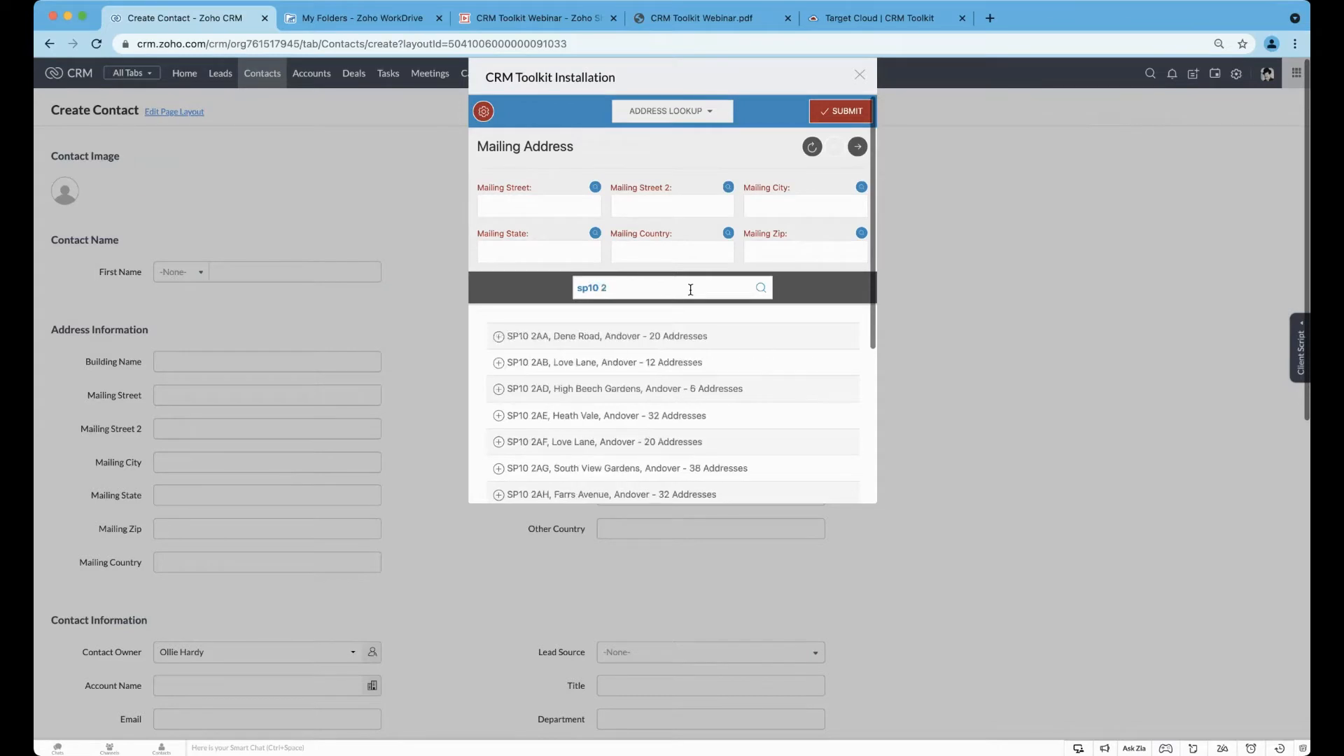
{"action": "type", "text": "bq"}
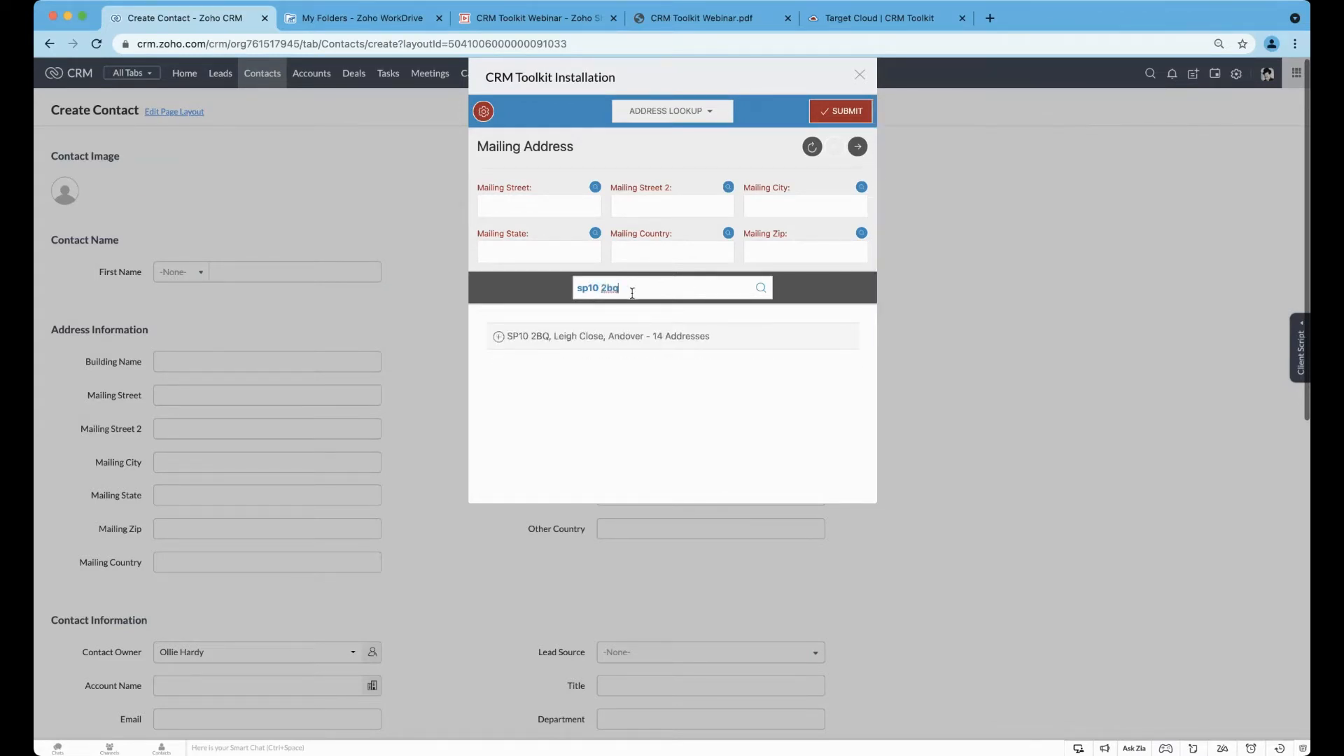
{"action": "left_click", "coordinate": [559, 339]}
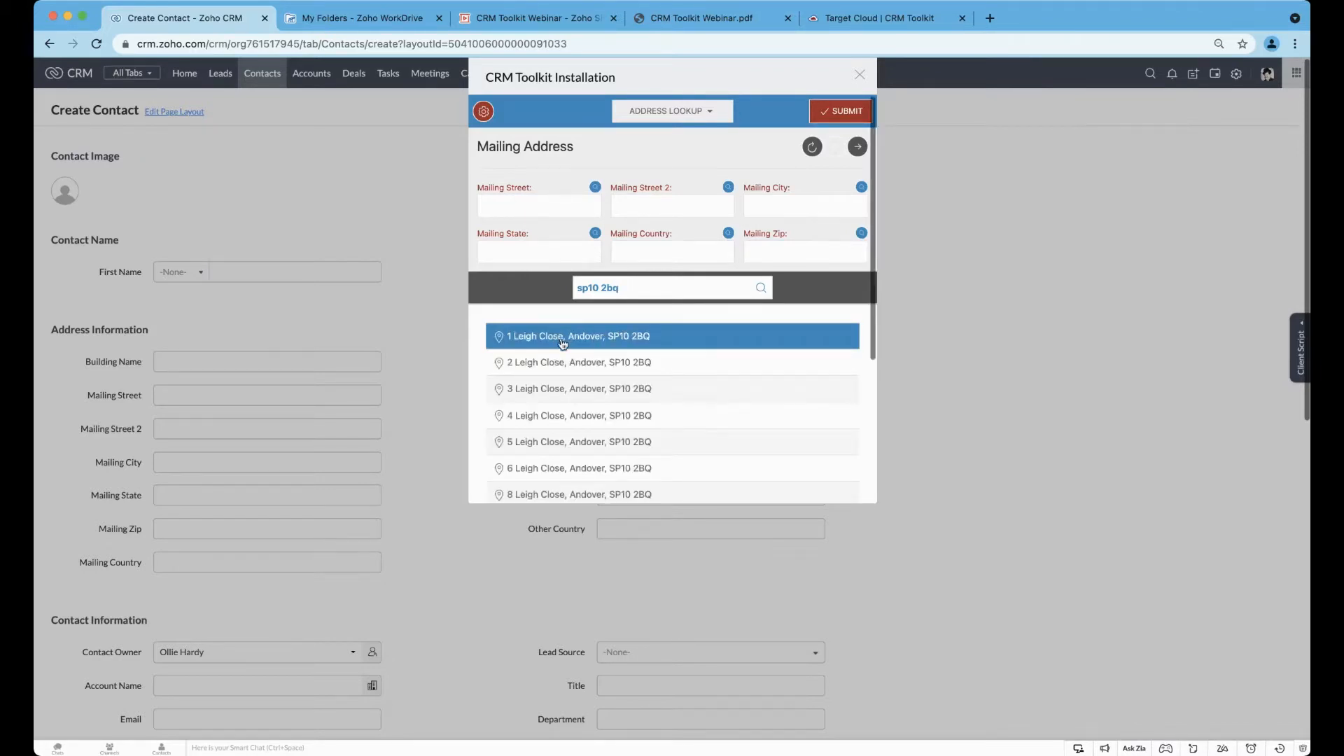
{"action": "left_click", "coordinate": [554, 441]}
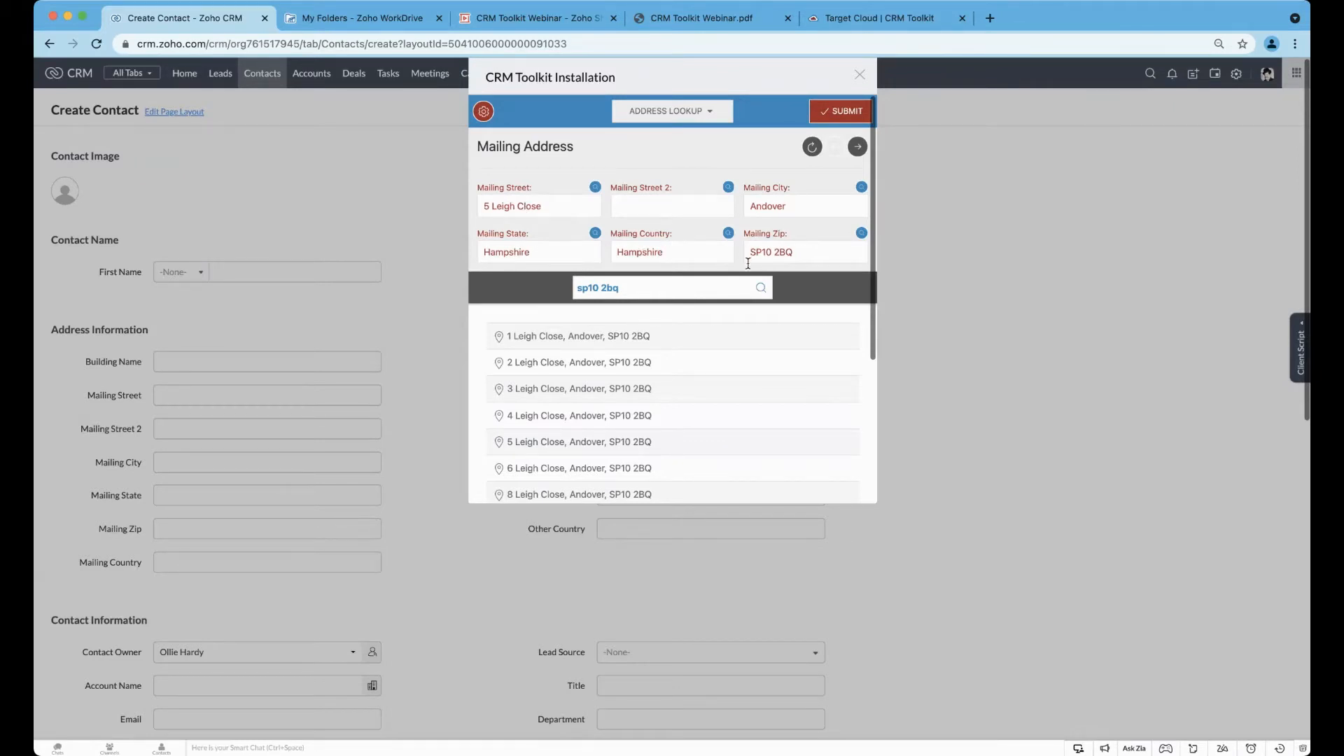
{"action": "left_click", "coordinate": [842, 113]}
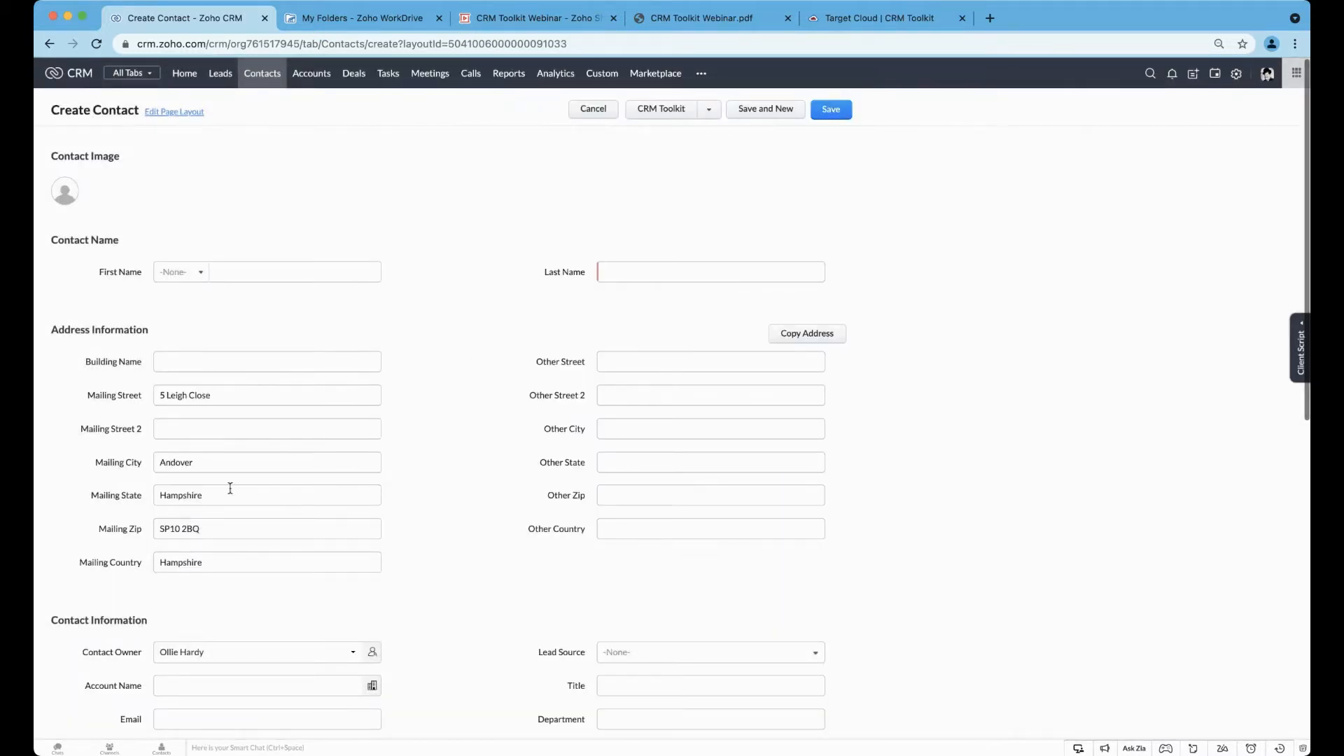
- Reopen the CRM Toolkit address lookup for the new contact and switch it to Other Address
{"action": "left_click", "coordinate": [243, 424]}
{"action": "left_click", "coordinate": [661, 111]}
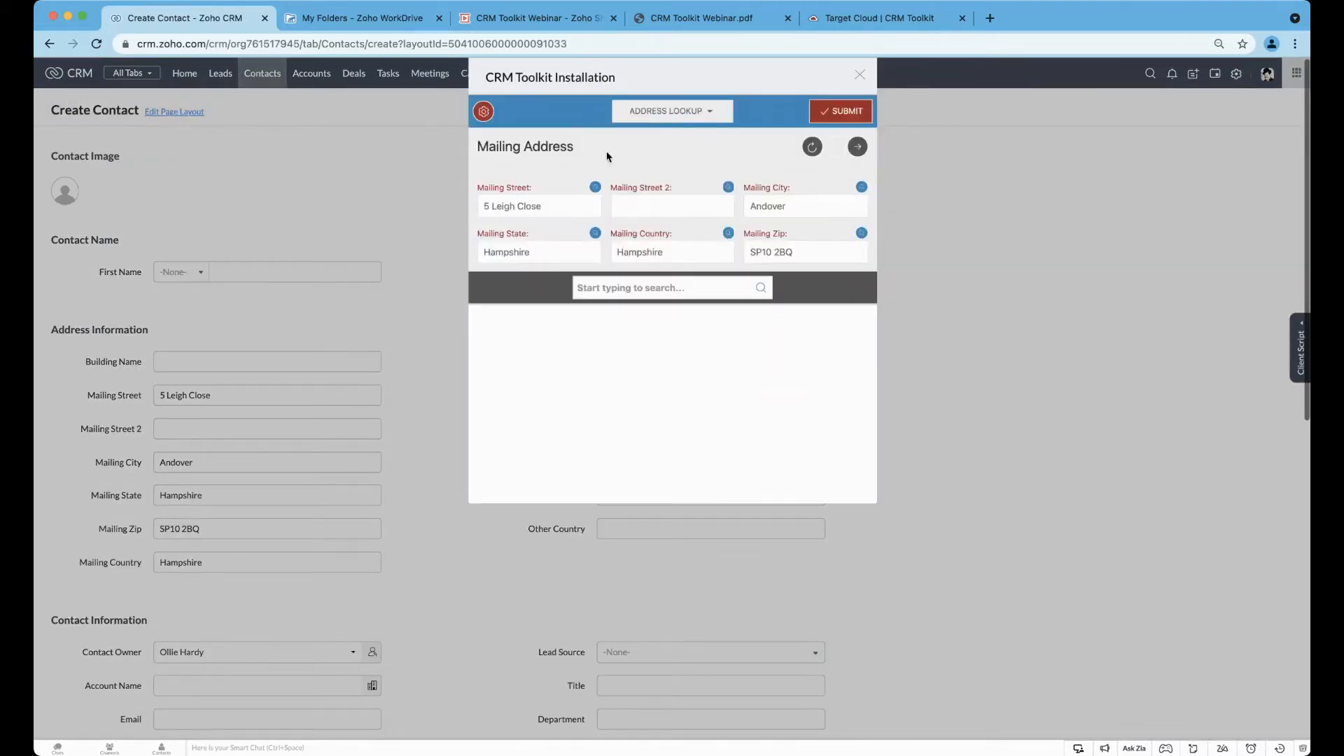
{"action": "left_click", "coordinate": [858, 148]}
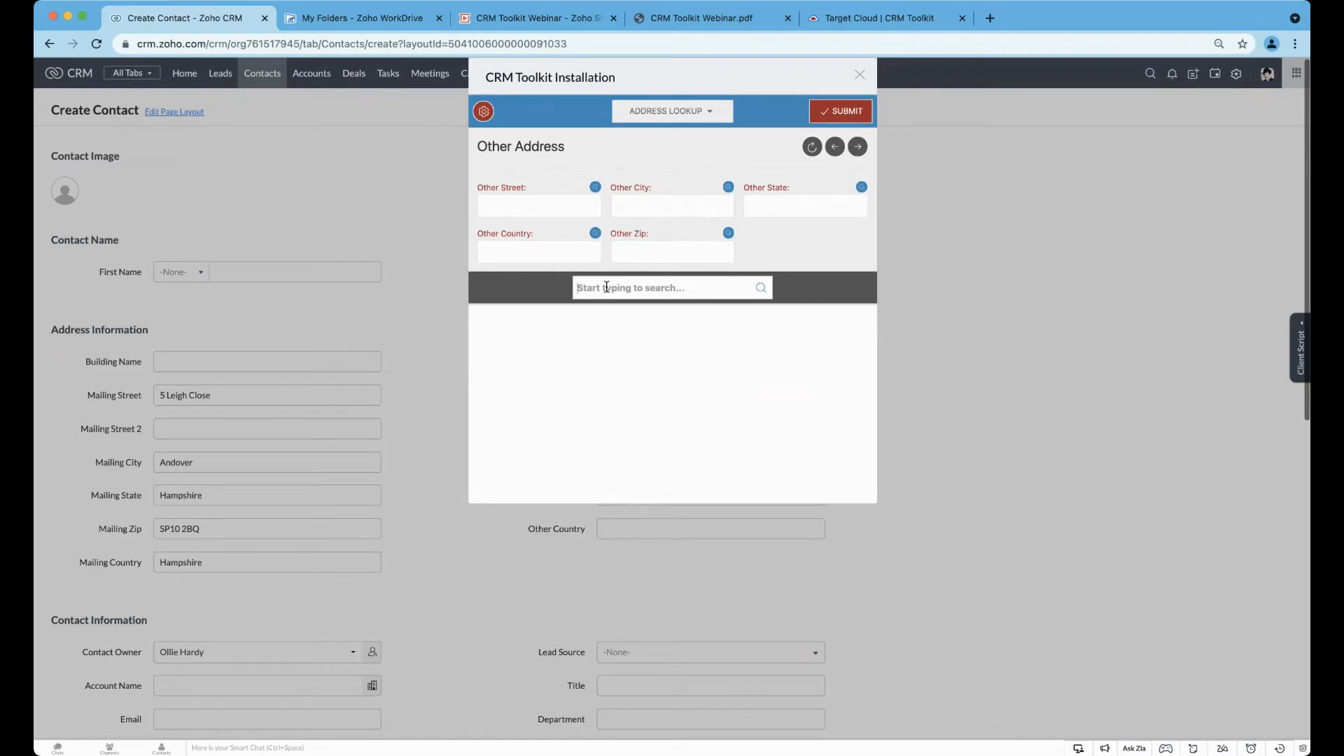
- Search for the other address by postcode, narrow it with the house number after the postcode, and clear the search
{"action": "type", "text": "wv10"}
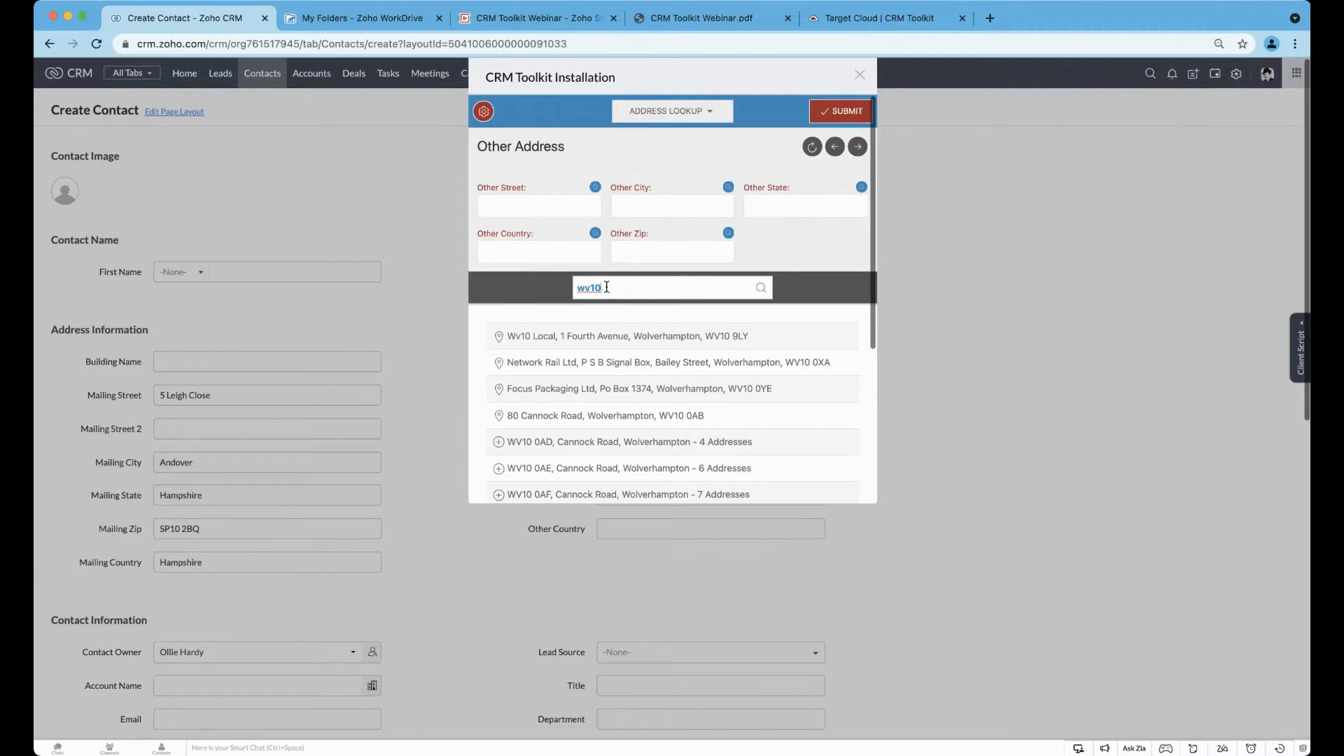
{"action": "type", "text": "7ta"}
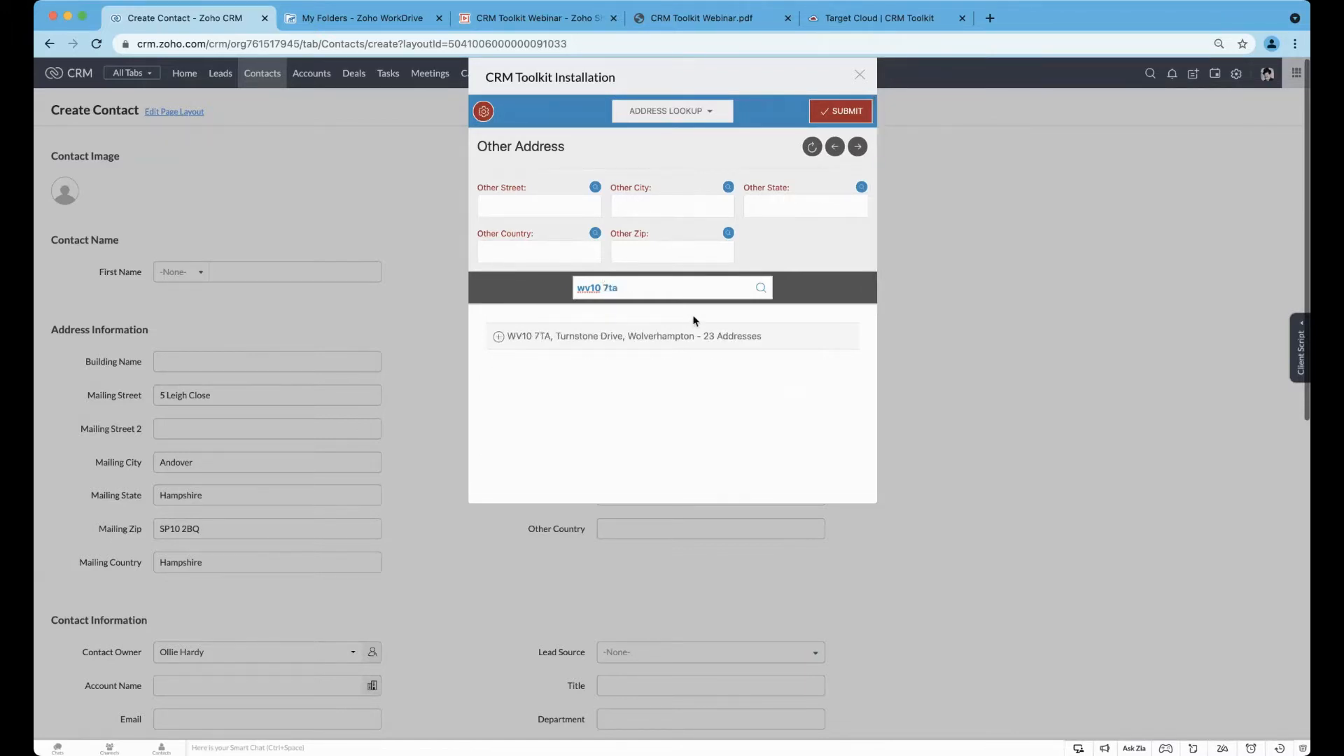
{"action": "left_click", "coordinate": [685, 334]}
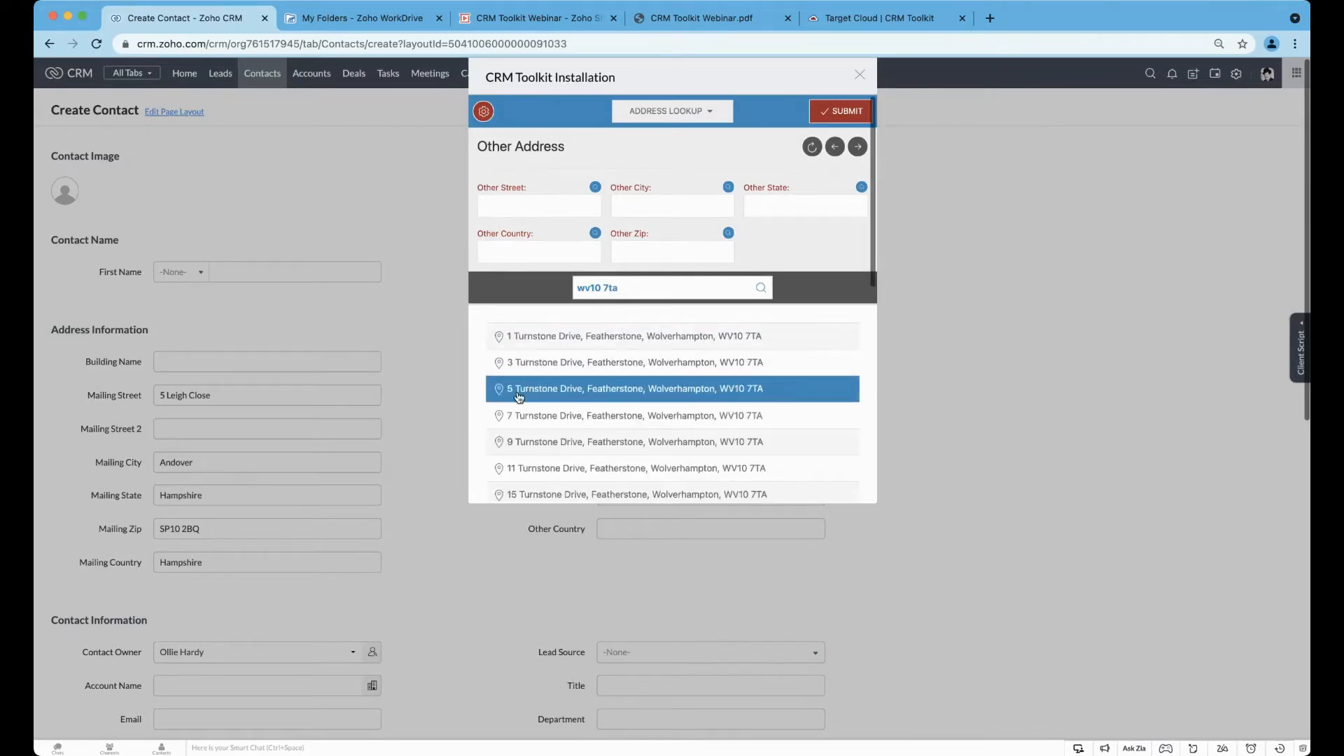
{"action": "left_click", "coordinate": [638, 291]}
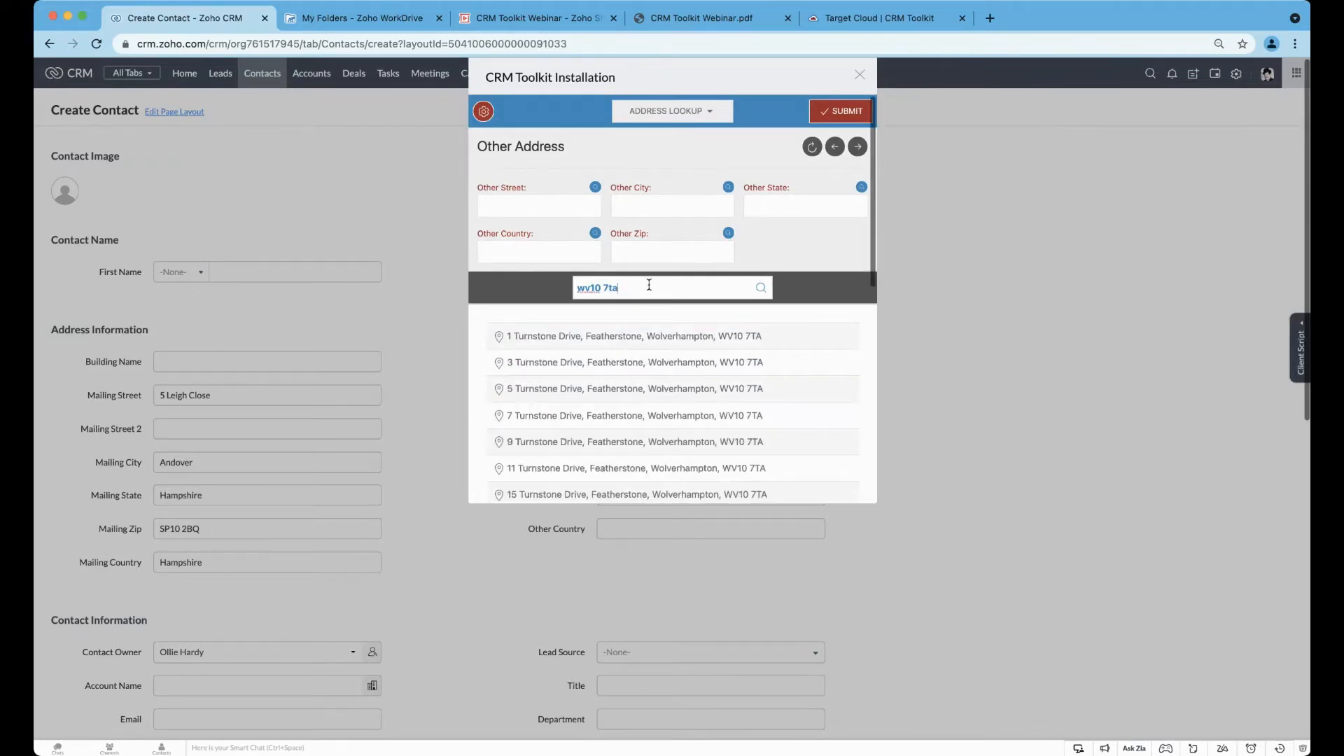
{"action": "type", "text": "7"}
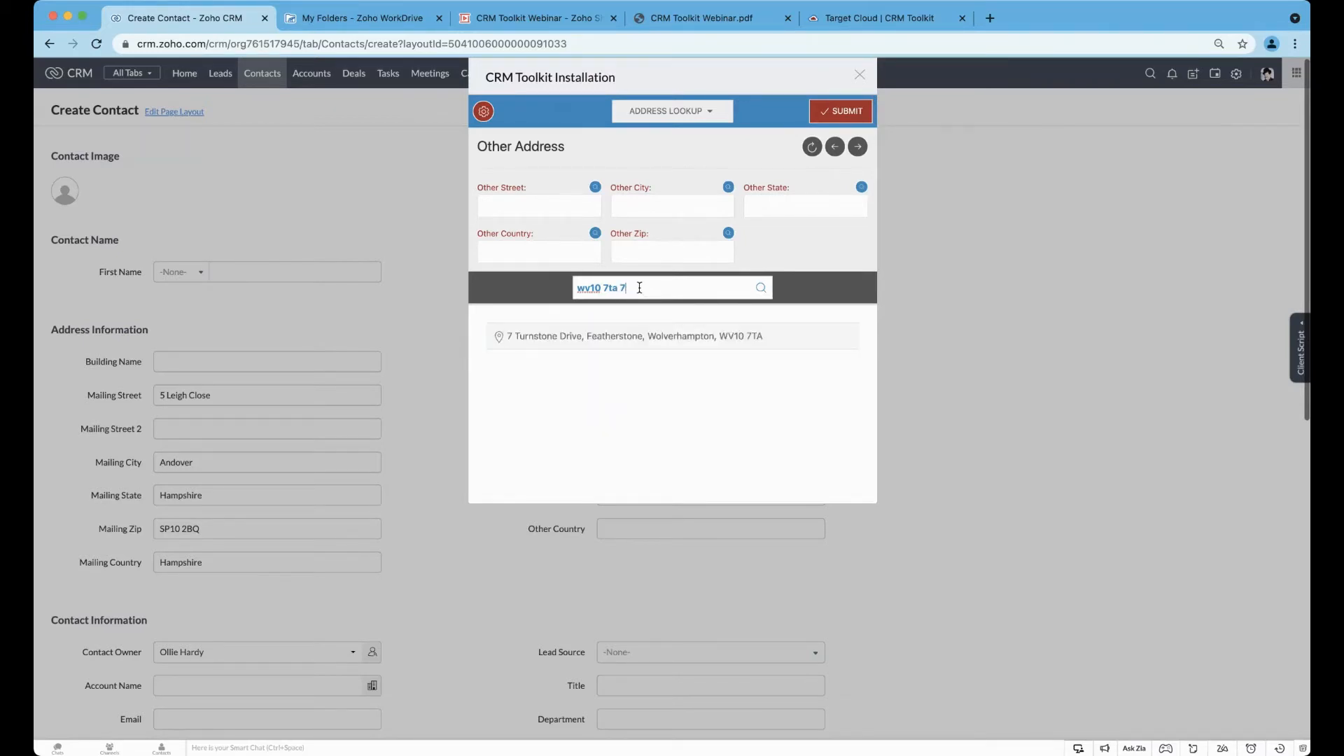
{"action": "key", "text": "BackSpace"}
{"action": "key", "text": "BackSpace"}
{"action": "key", "text": "BackSpace"}
{"action": "key", "text": "BackSpace"}
{"action": "key", "text": "BackSpace"}
{"action": "key", "text": "BackSpace"}
{"action": "key", "text": "BackSpace"}
{"action": "key", "text": "BackSpace"}
{"action": "key", "text": "BackSpace"}
{"action": "key", "text": "BackSpace"}
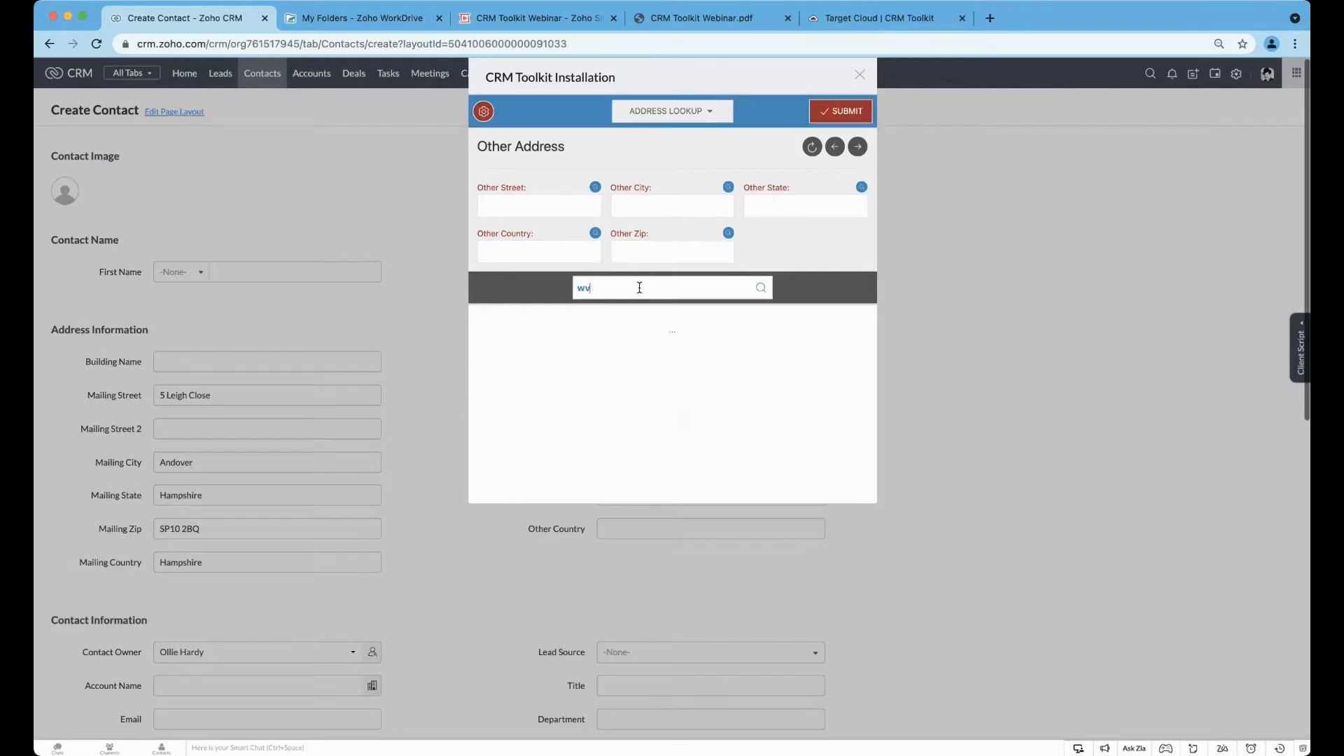
- Search for the other address by house number followed by postcode, choose the first match and submit it to the contact form
{"action": "type", "text": "7 wv10 7"}
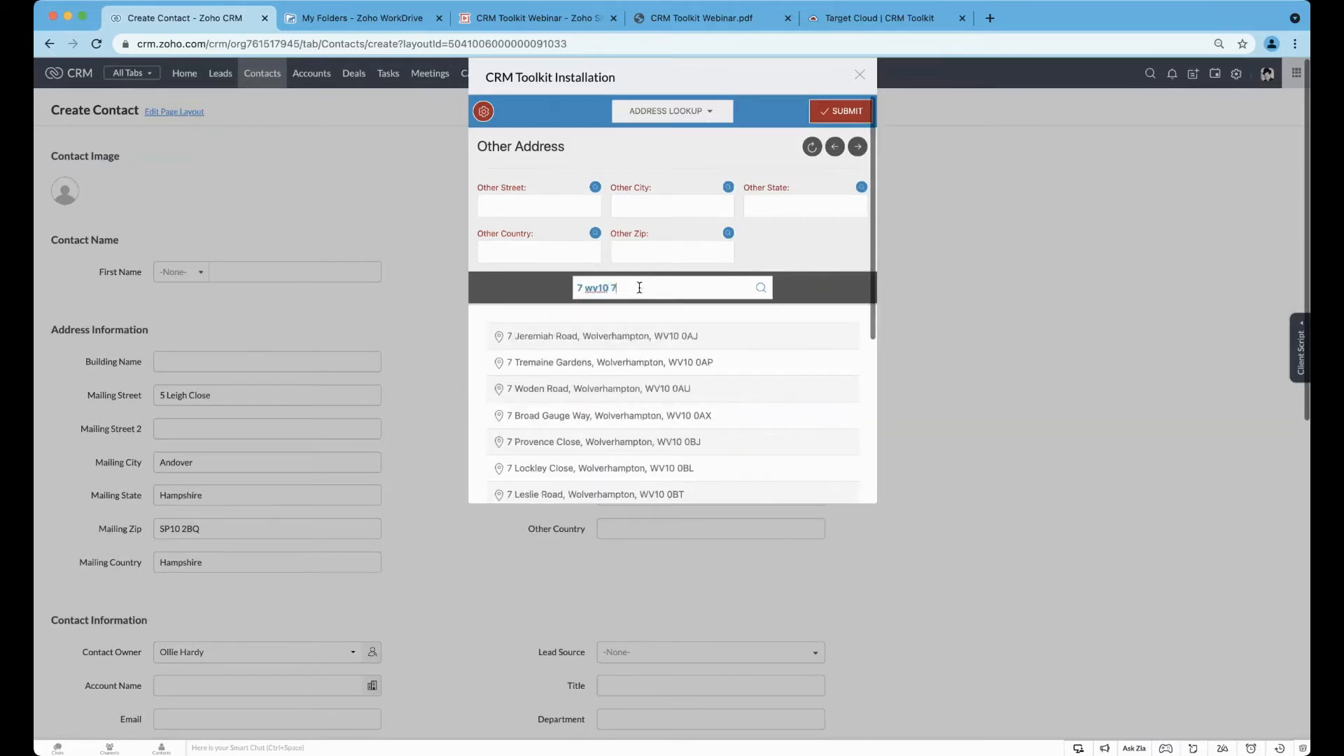
{"action": "type", "text": "ta"}
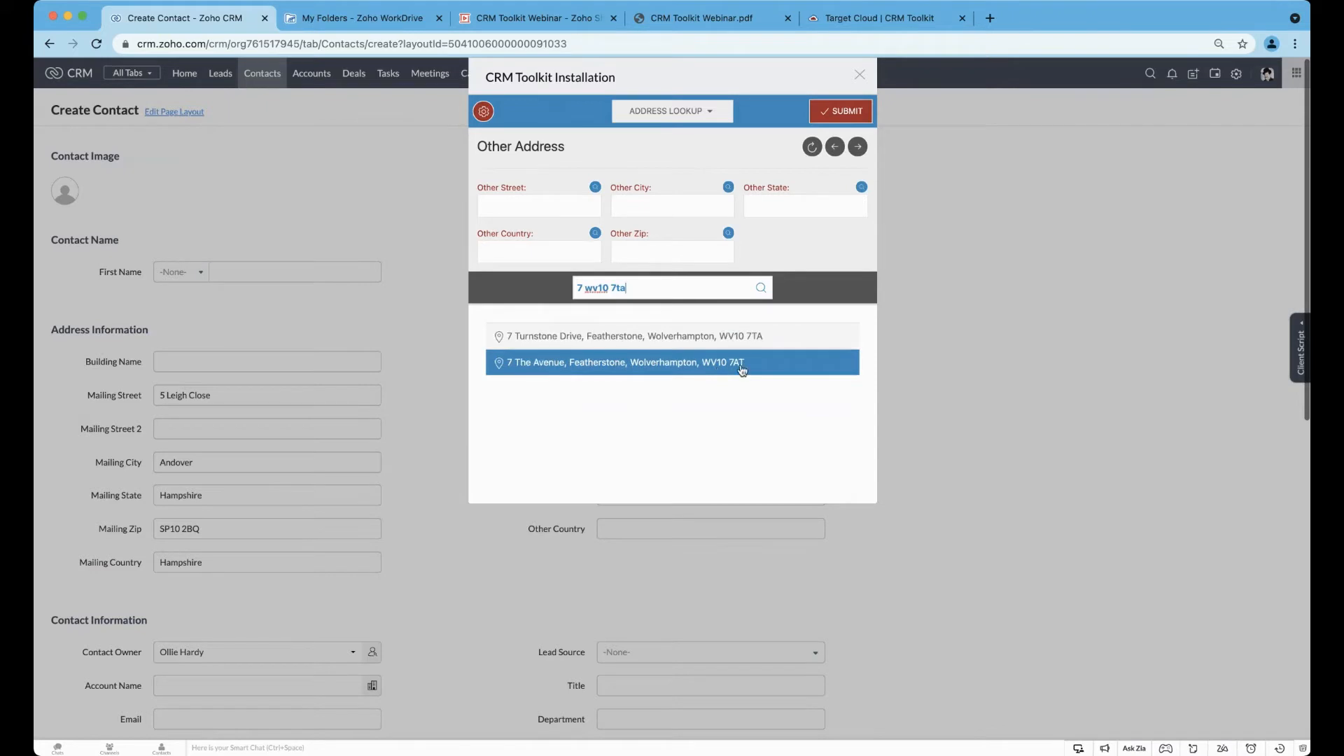
{"action": "left_click", "coordinate": [642, 347]}
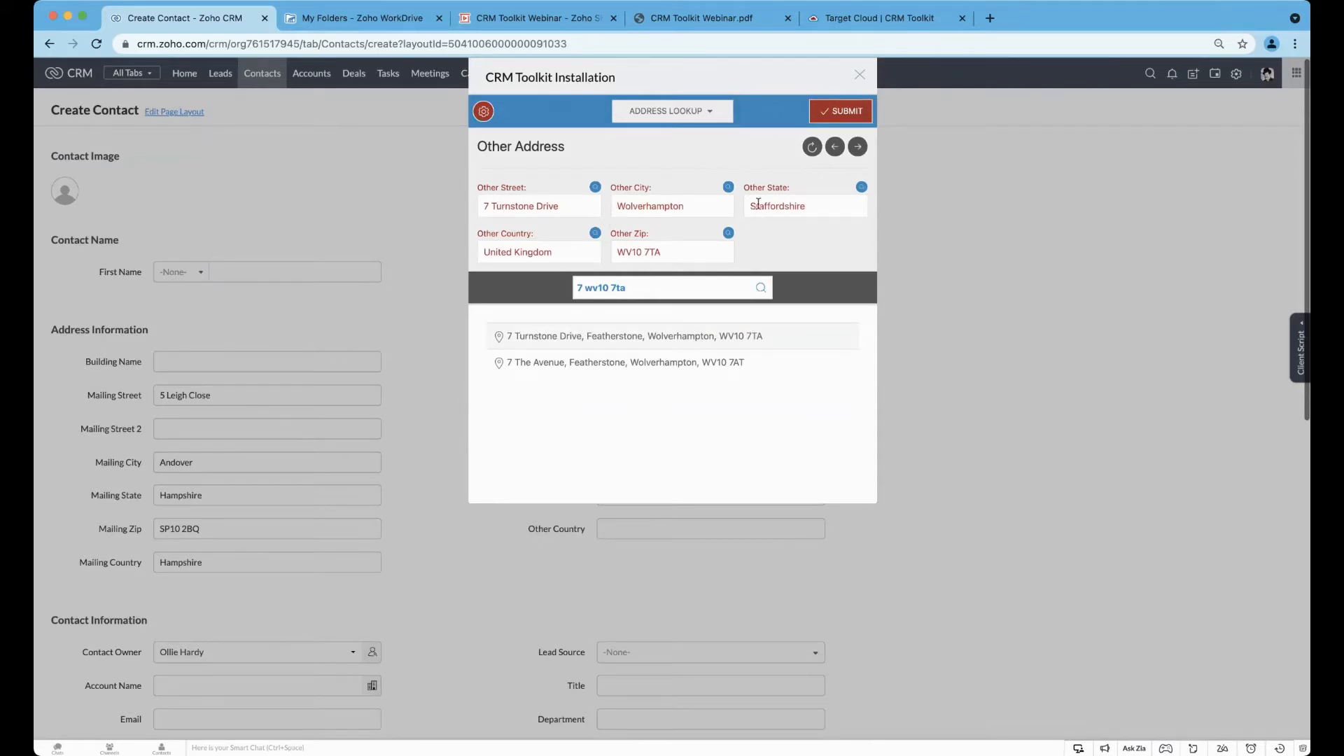
{"action": "left_click", "coordinate": [839, 112]}
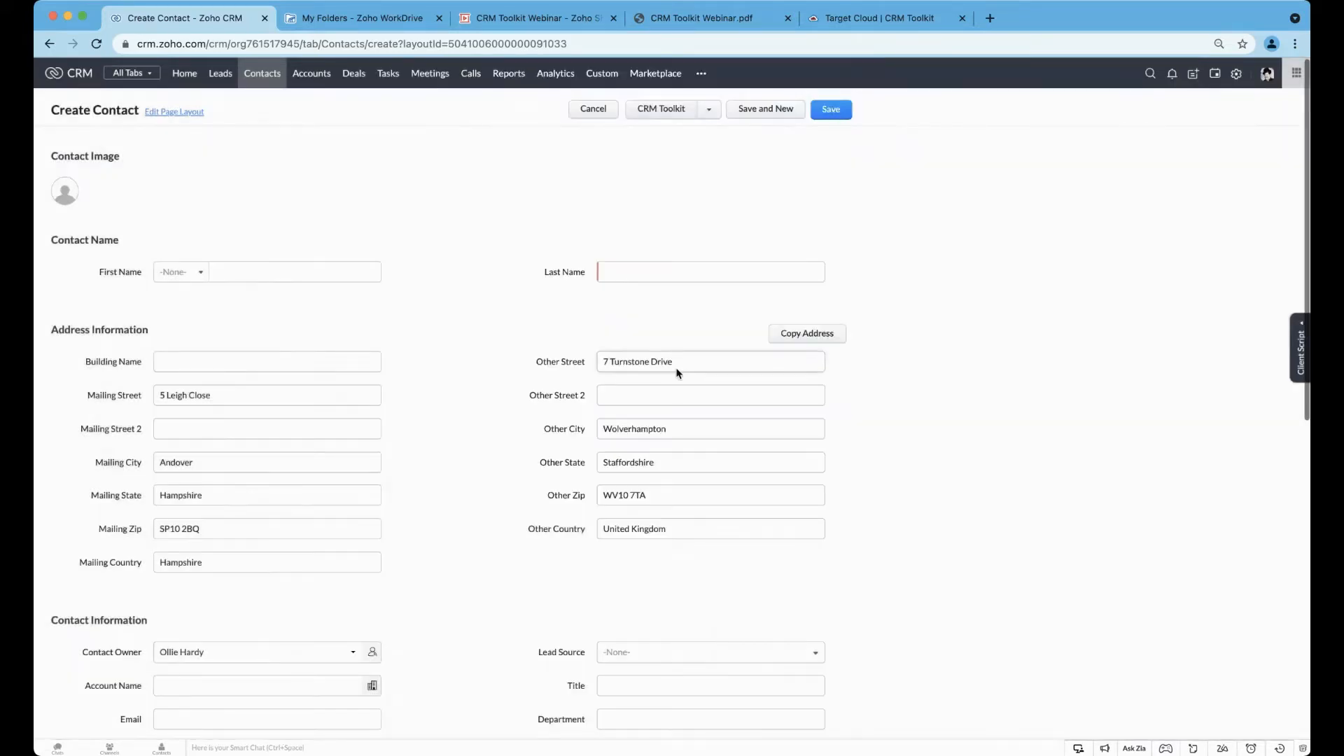
- Enter the contact's last name and save the new contact
{"action": "left_click", "coordinate": [644, 276]}
{"action": "type", "text": "j"}
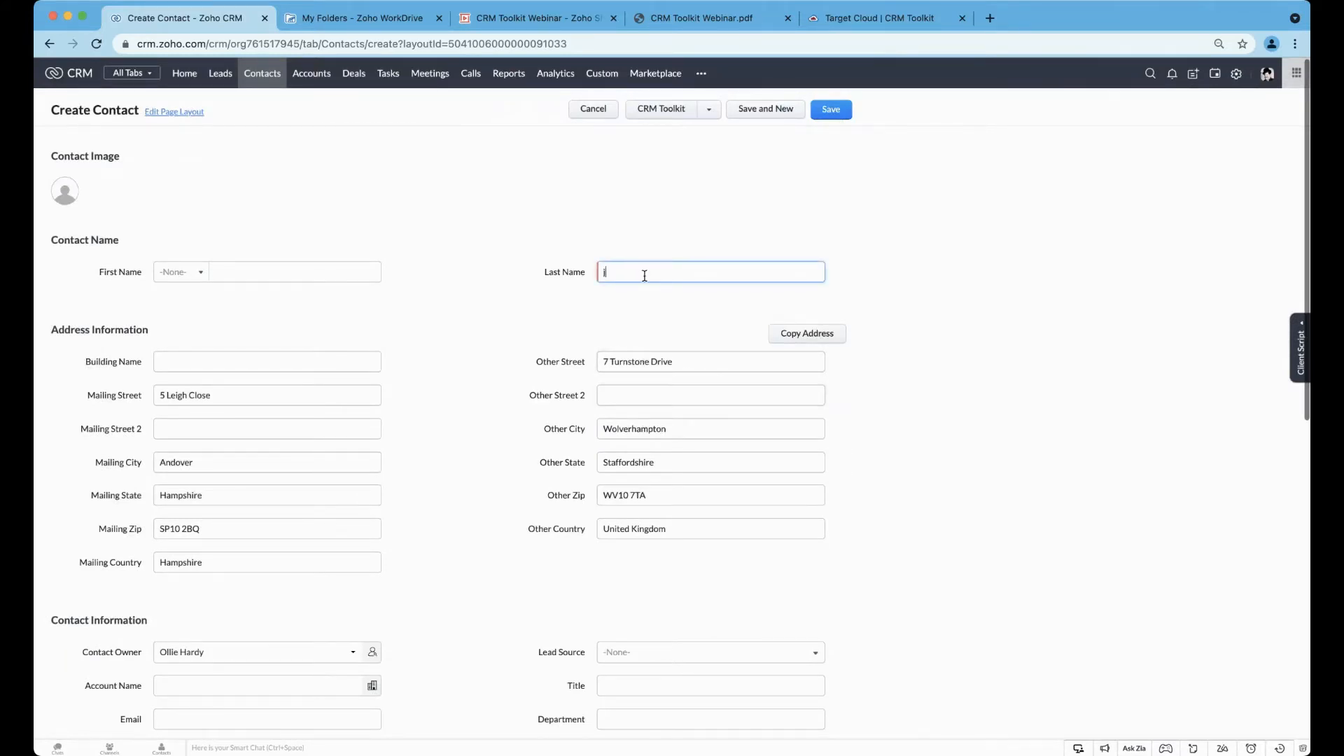
{"action": "type", "text": "ones"}
{"action": "left_click", "coordinate": [833, 114]}
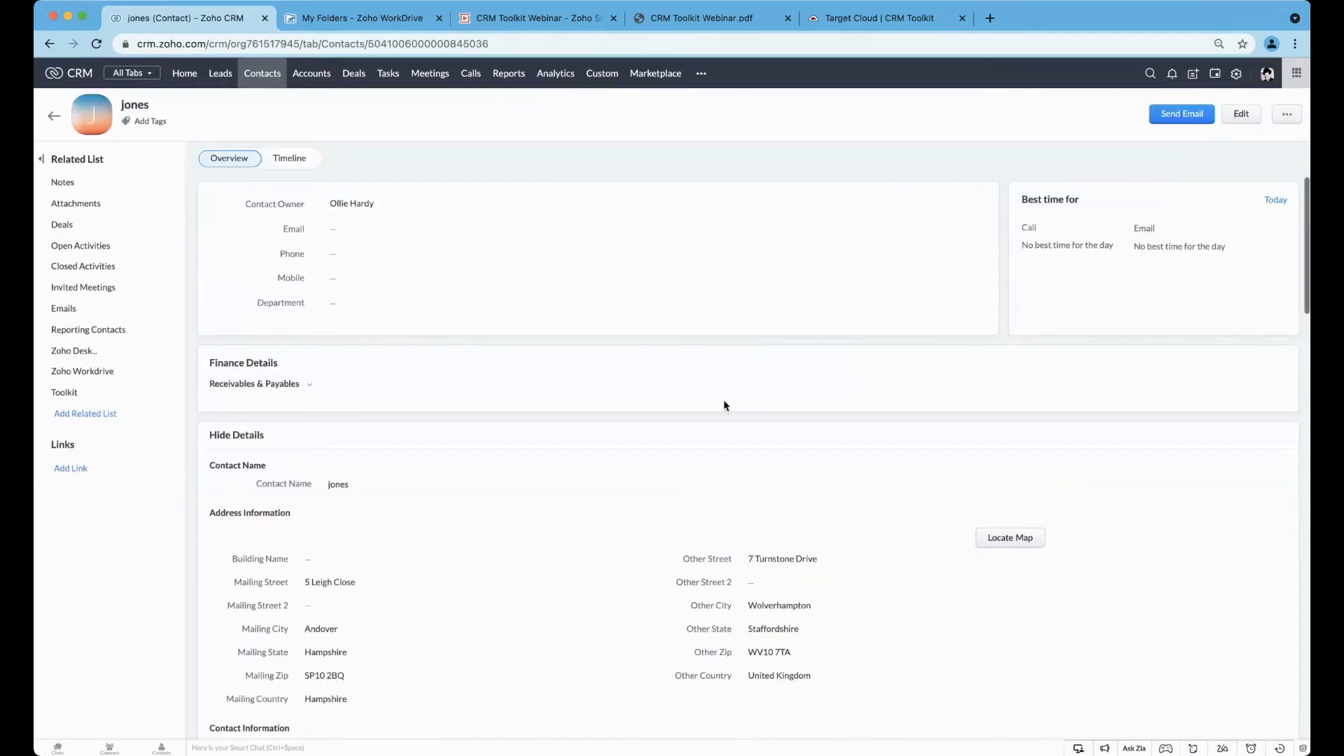
- Examine the heading and available buttons on the saved contact's edit form, and leave it without making changes
{"action": "left_click", "coordinate": [1240, 113]}
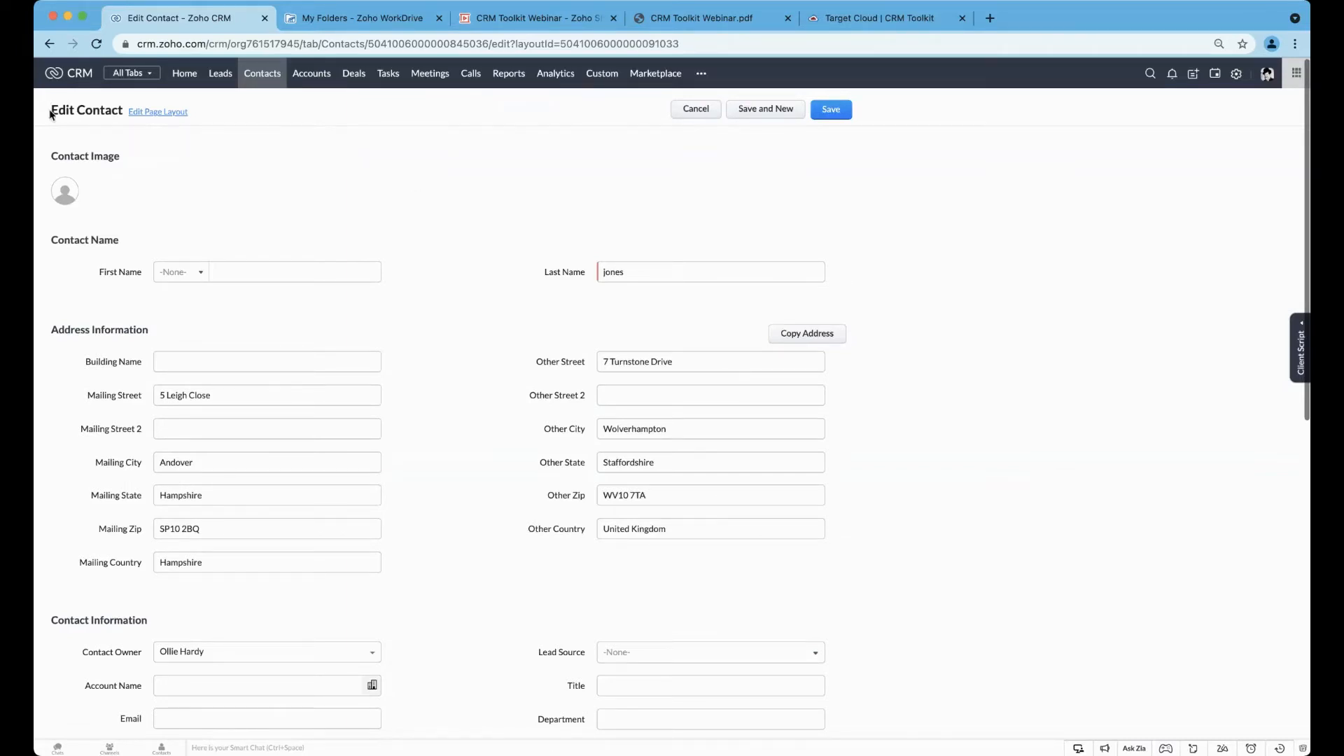
{"action": "left_click_drag", "start_coordinate": [49, 114], "coordinate": [114, 114]}
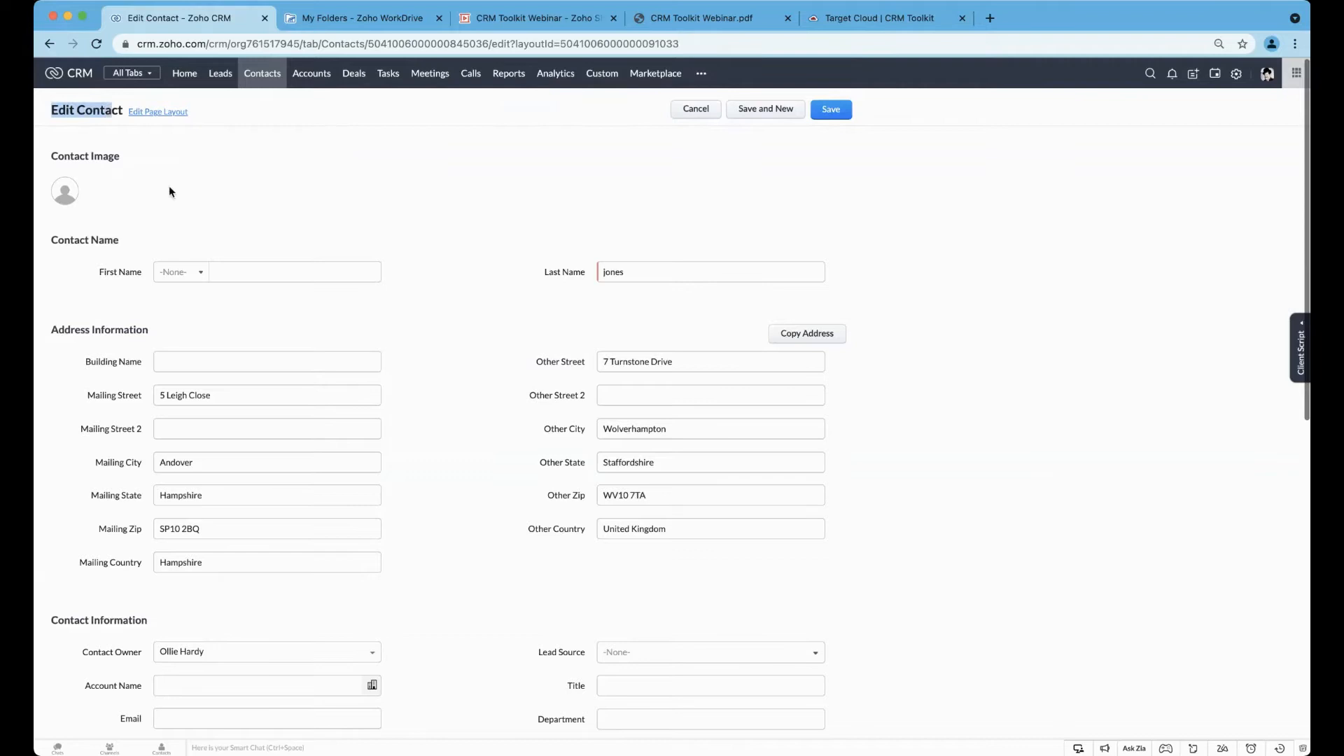
{"action": "left_click", "coordinate": [220, 185]}
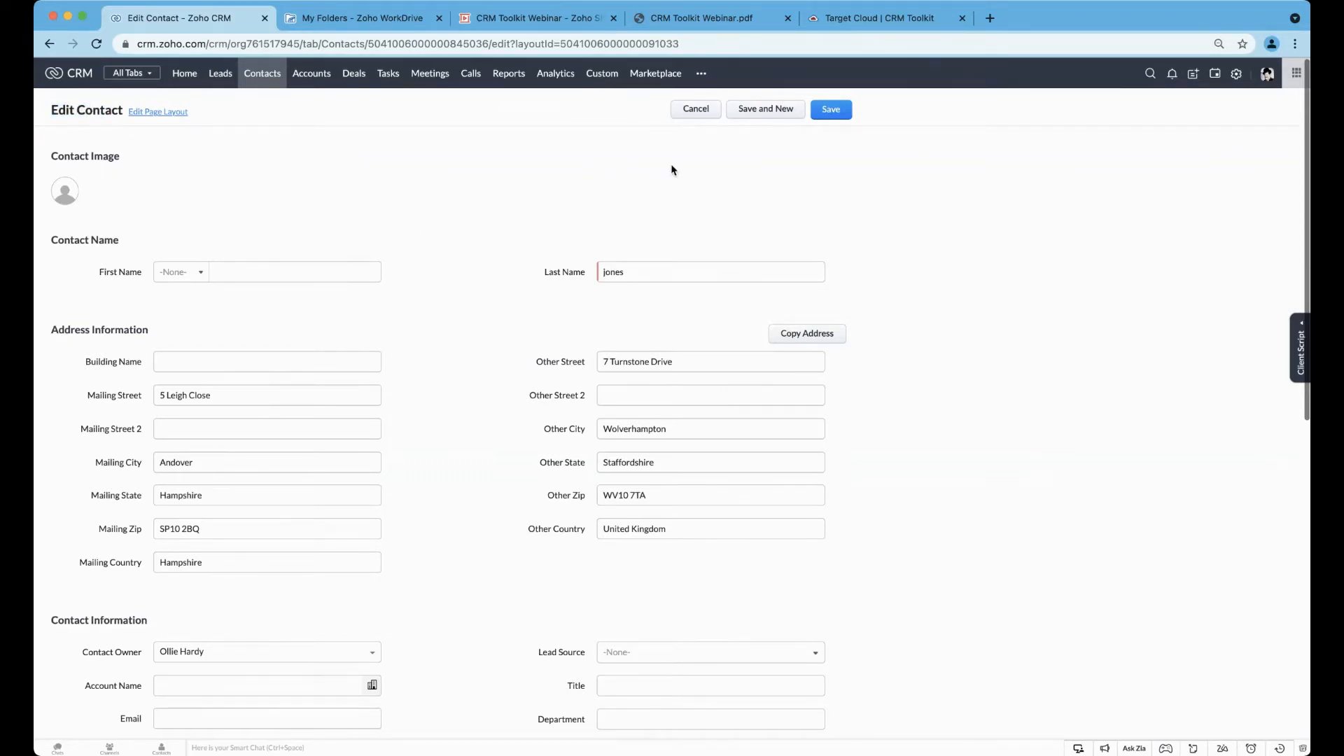
{"action": "left_click", "coordinate": [696, 110]}
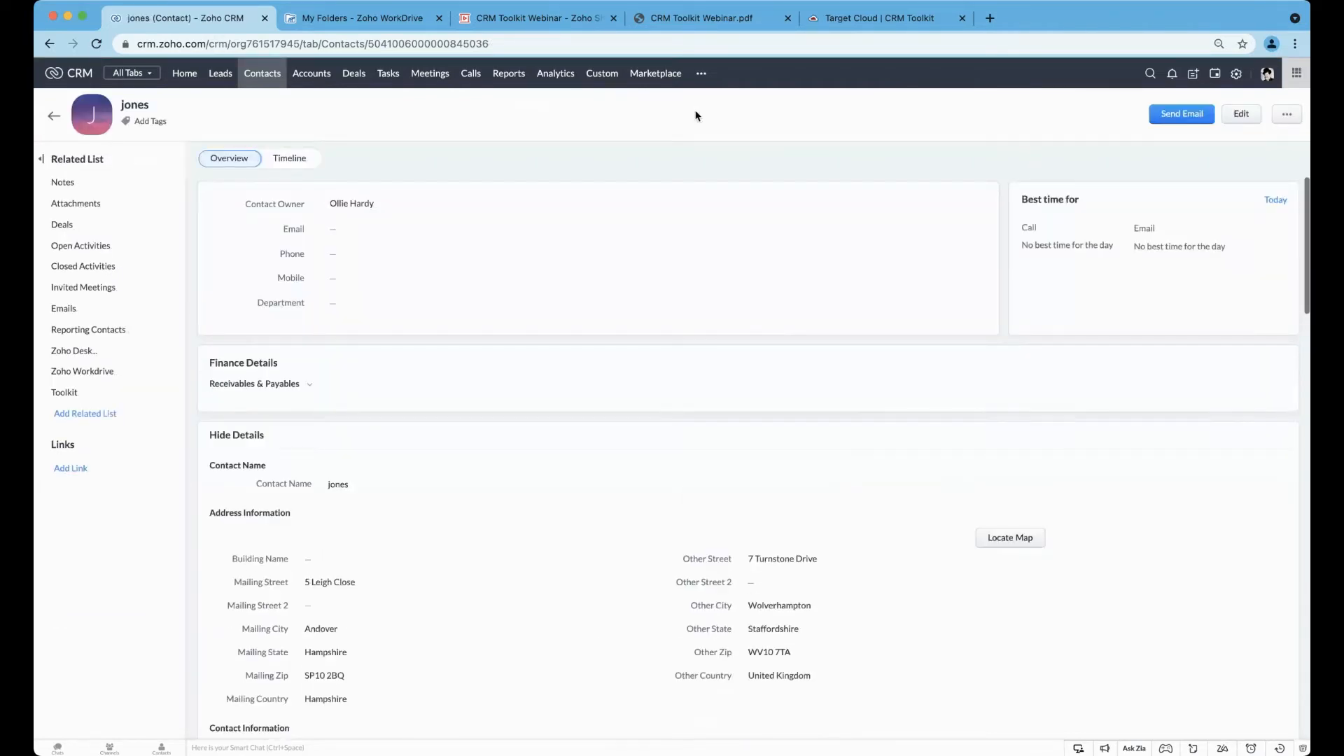
- Start a new widget in the Developer Space settings, named "Webinar CRM Toolkit" with the description "Demo of installation"
{"action": "left_click", "coordinate": [1237, 78]}
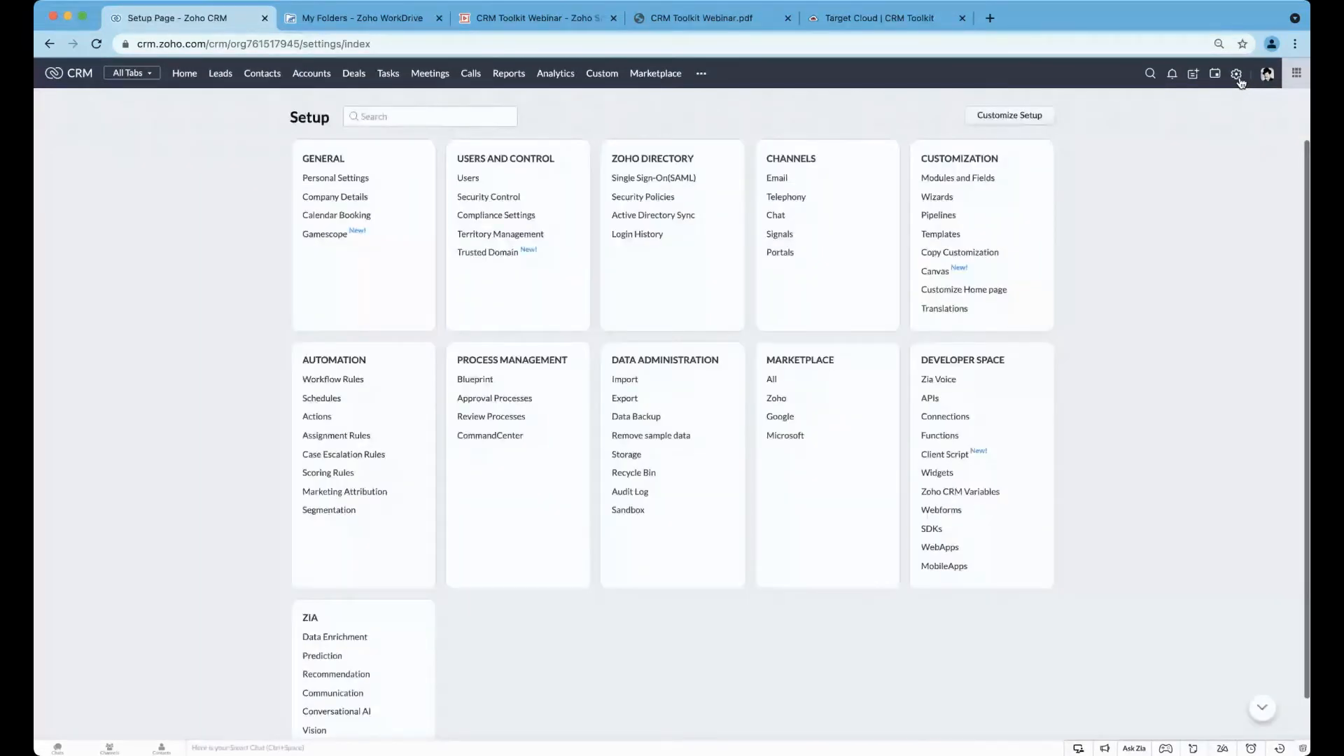
{"action": "left_click", "coordinate": [936, 473]}
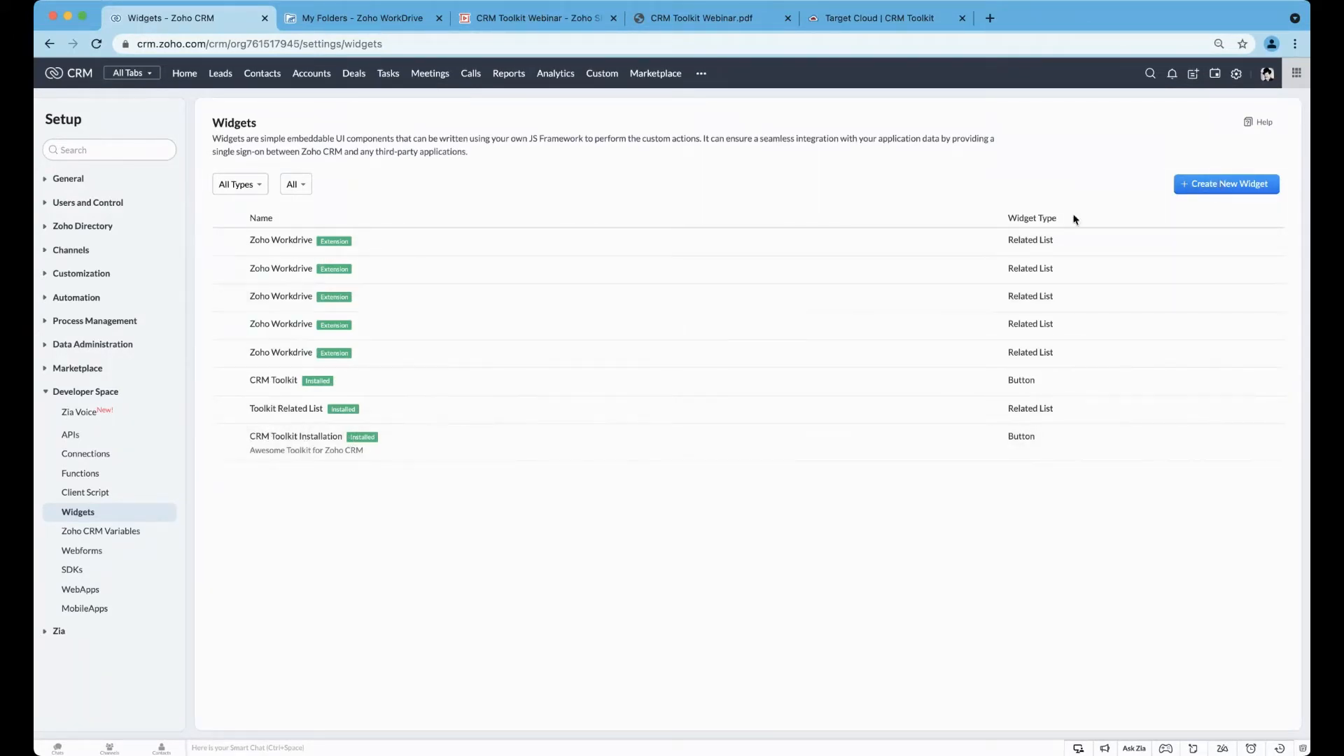
{"action": "left_click", "coordinate": [1208, 187]}
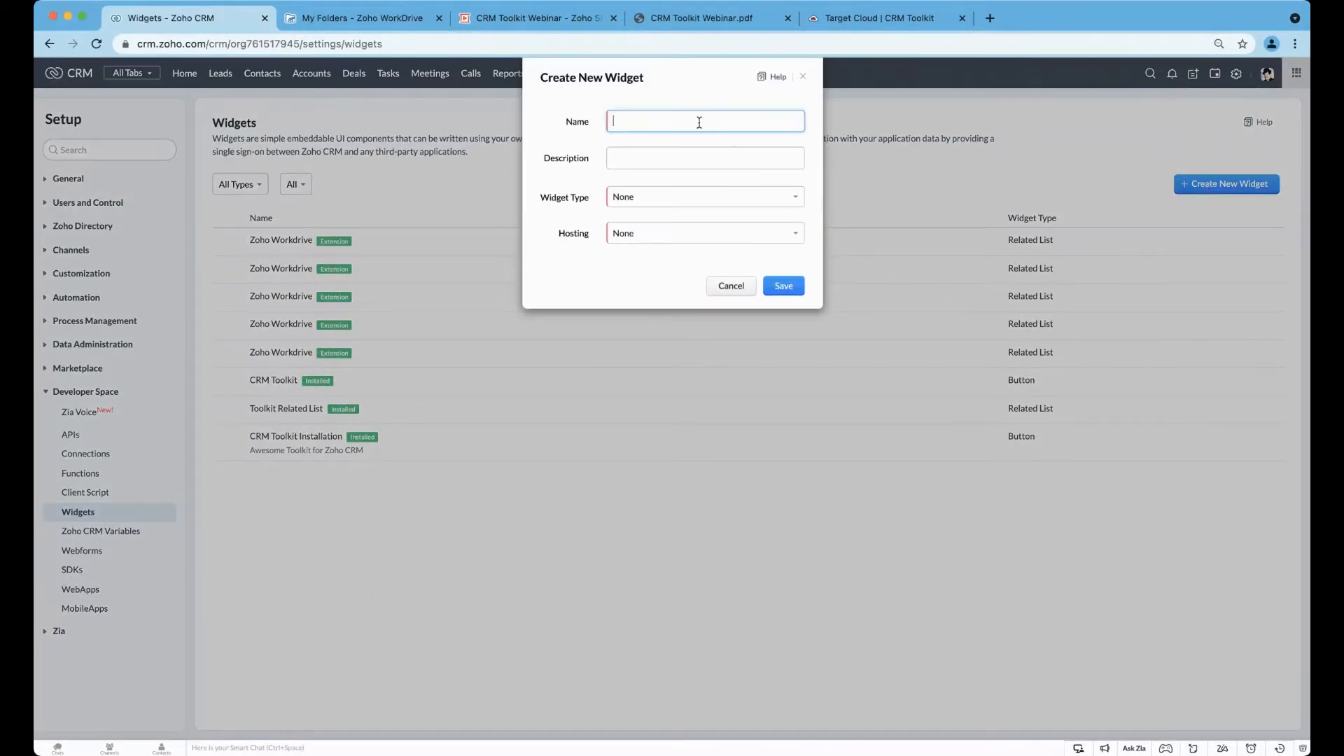
{"action": "type", "text": "Webinar CRM Toolkit"}
{"action": "left_click", "coordinate": [670, 148]}
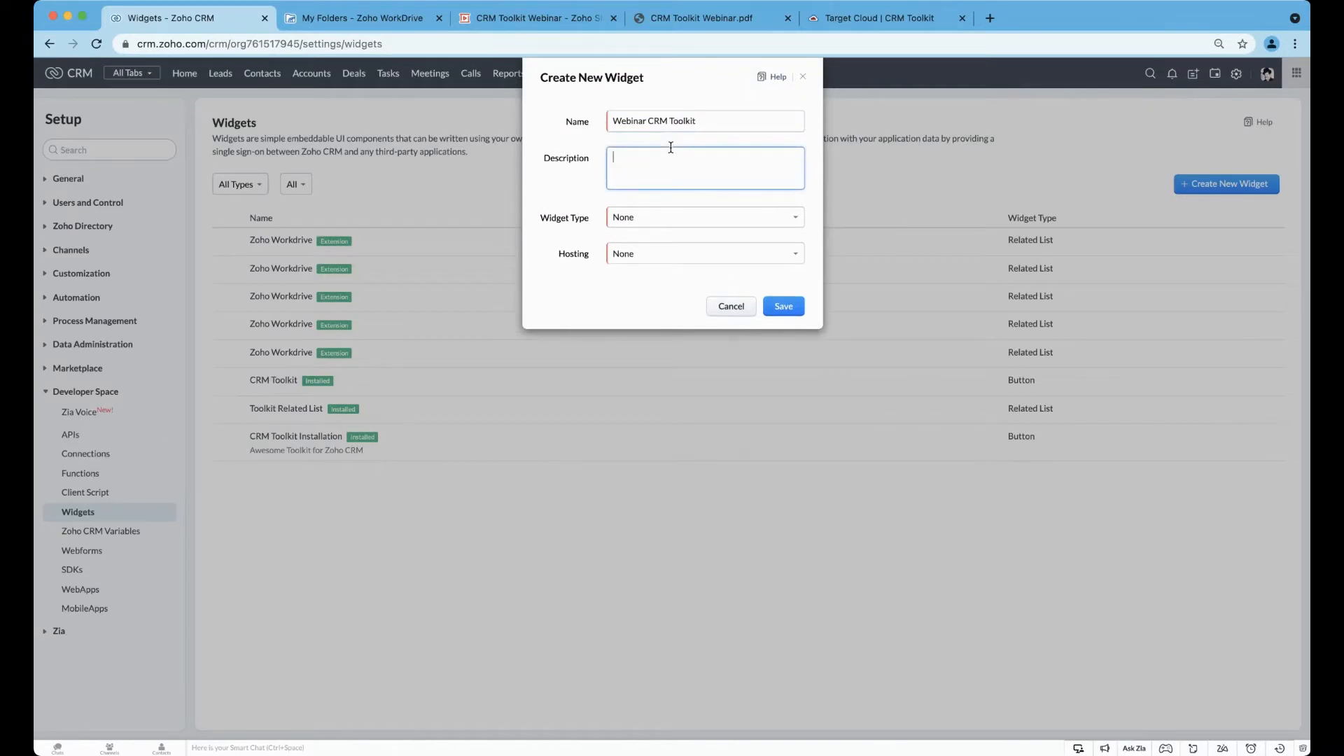
{"action": "type", "text": "Demo of installt"}
{"action": "type", "text": "ion"}
{"action": "key", "text": "BackSpace"}
{"action": "key", "text": "BackSpace"}
{"action": "key", "text": "BackSpace"}
{"action": "key", "text": "BackSpace"}
{"action": "type", "text": "atio"}
- Set the new widget's type to Button and its hosting to External
{"action": "left_click", "coordinate": [652, 220]}
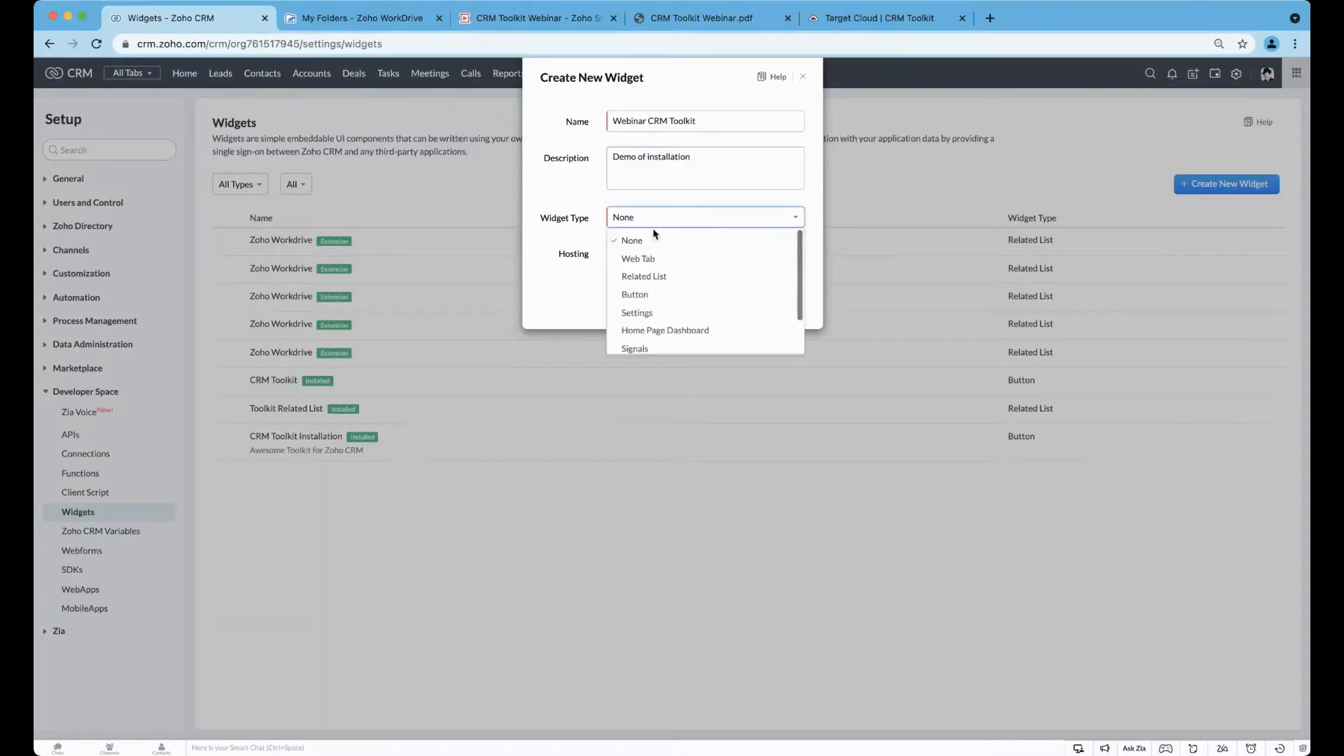
{"action": "left_click", "coordinate": [649, 294]}
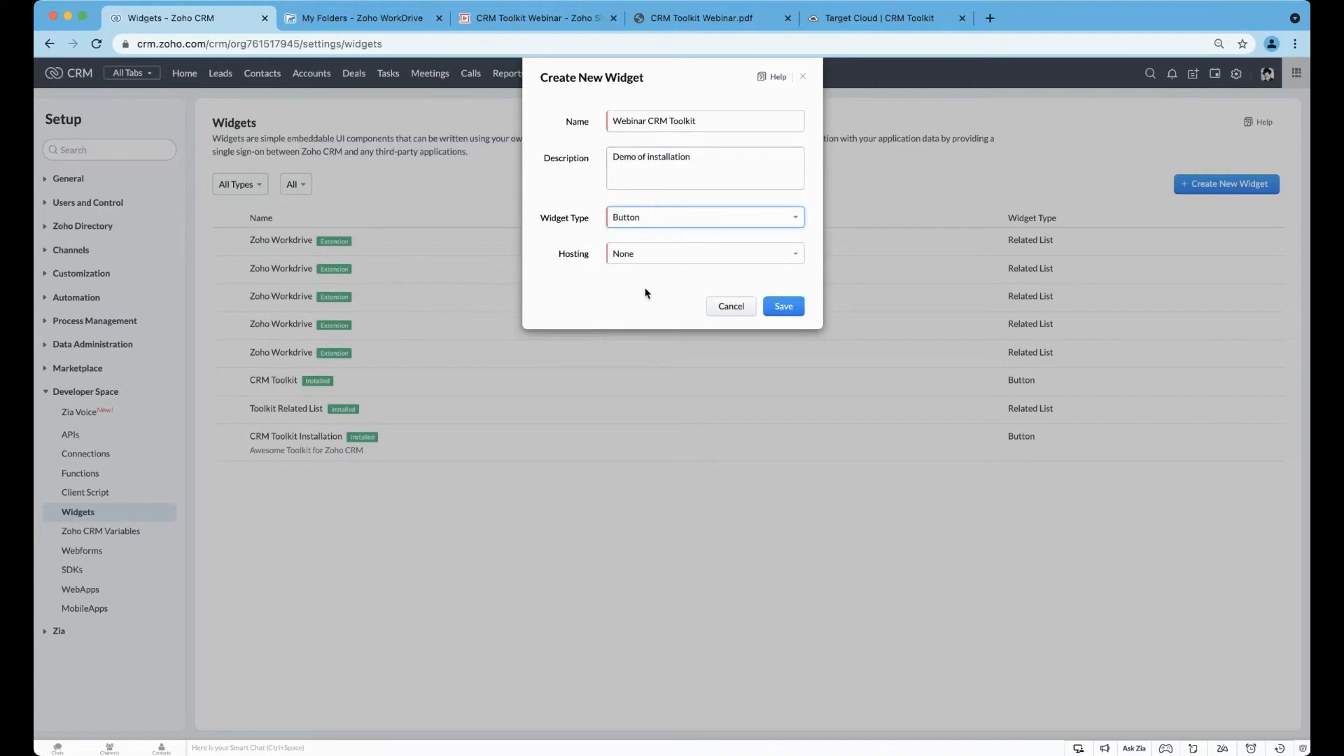
{"action": "left_click", "coordinate": [634, 256]}
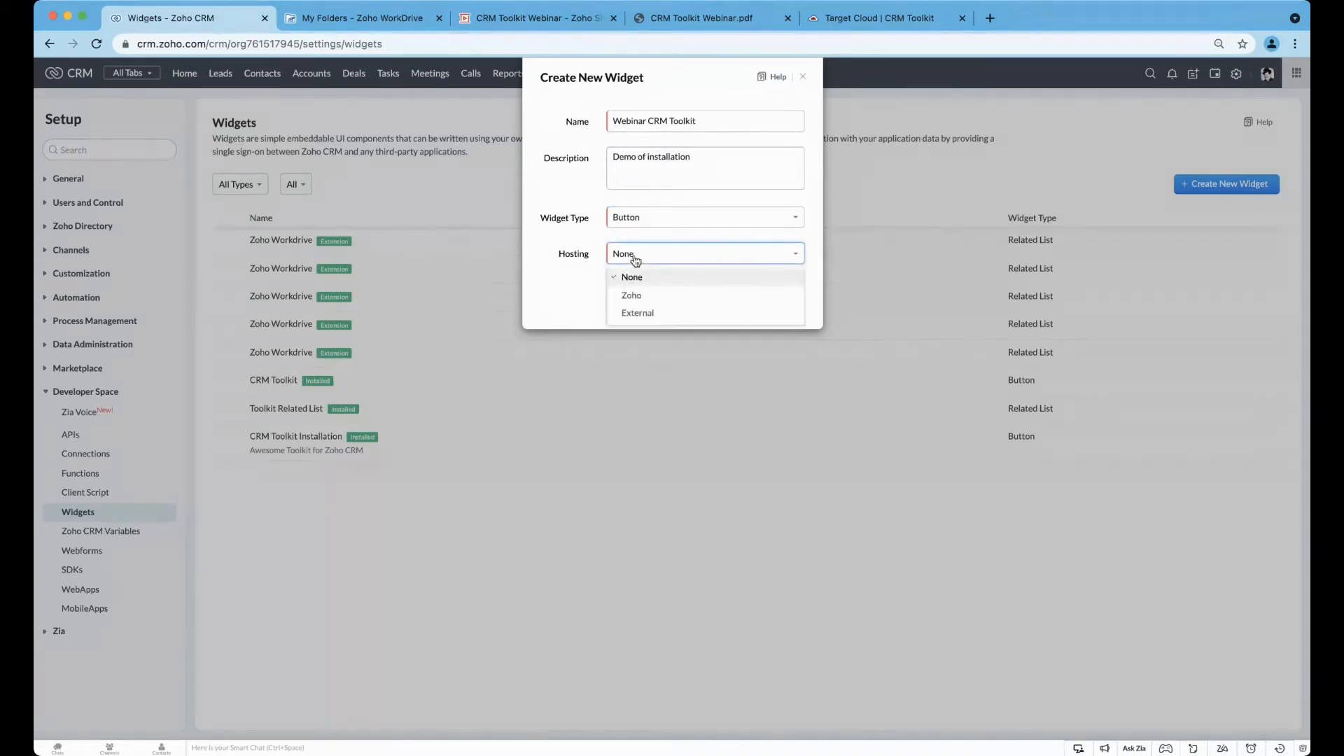
{"action": "left_click", "coordinate": [645, 314]}
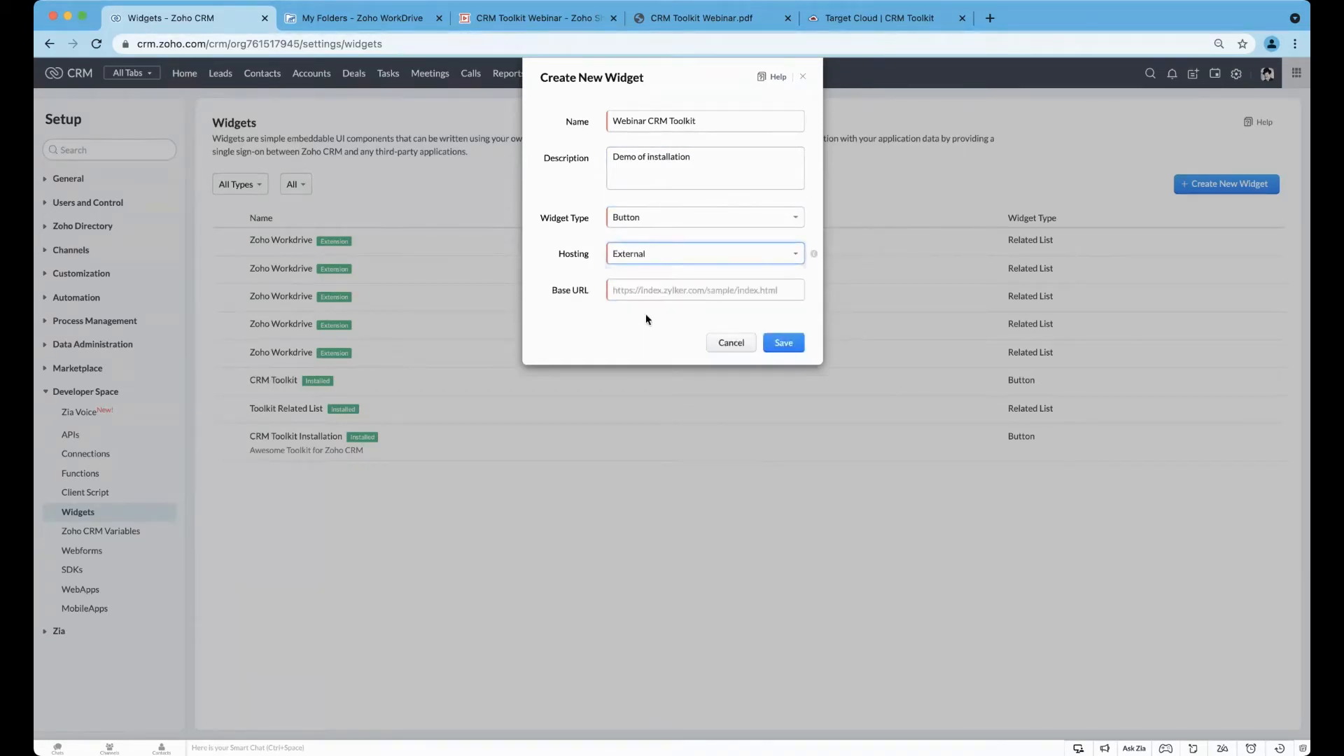
- Paste the toolkit's copied URL as the widget's base URL and save the widget
{"action": "left_click", "coordinate": [641, 292]}
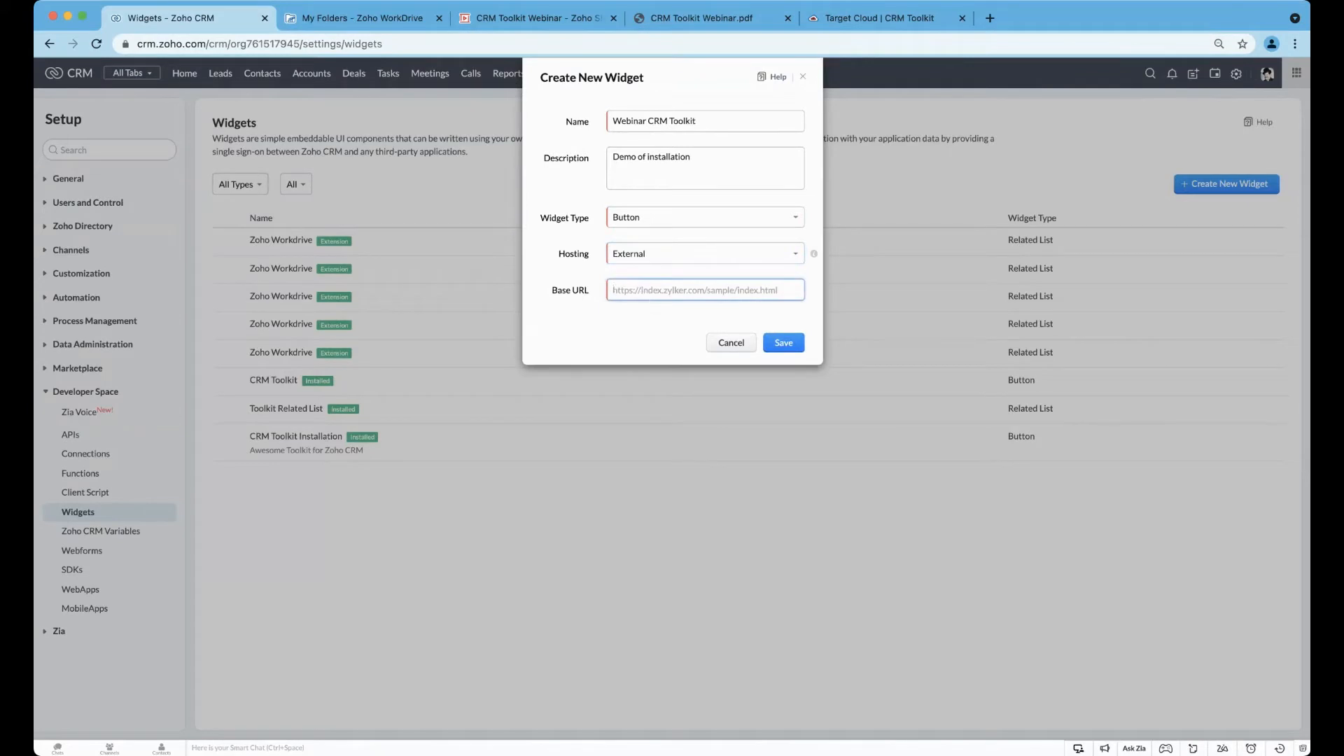
{"action": "key", "text": "super+Tab"}
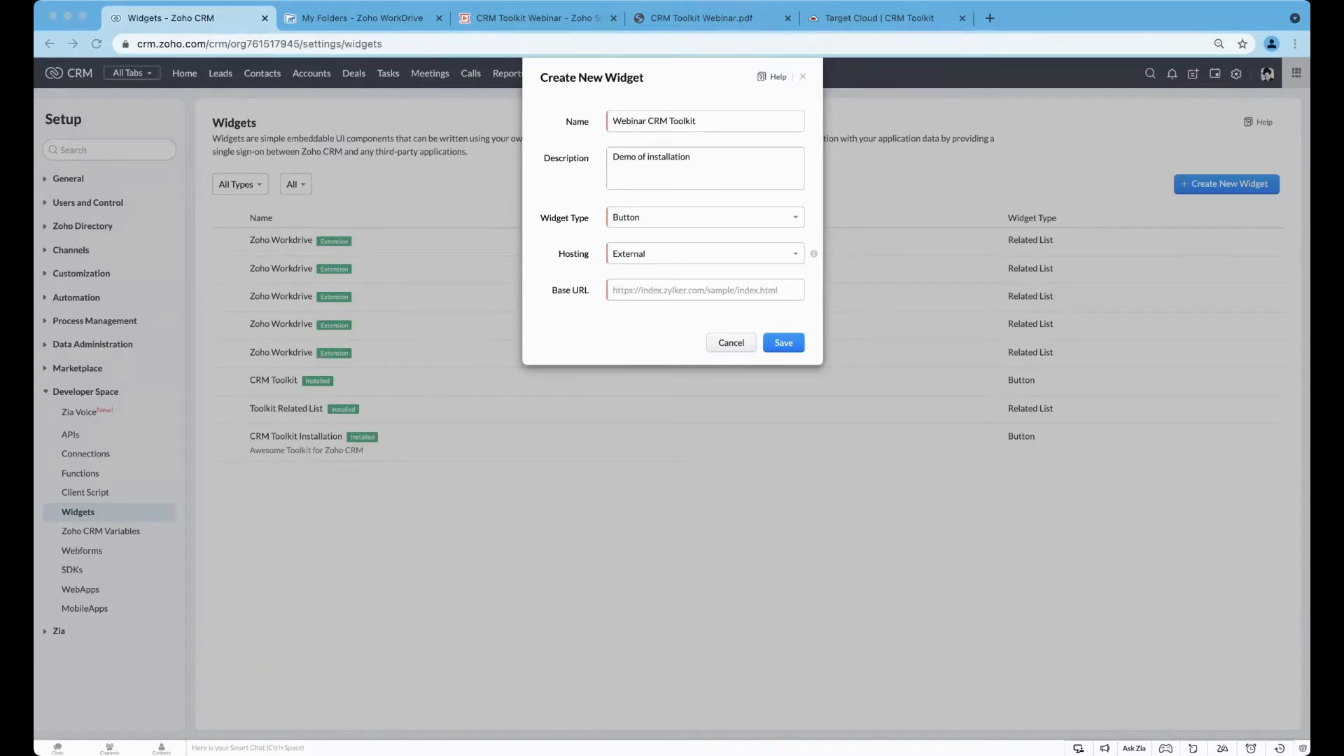
{"action": "left_click", "coordinate": [637, 294]}
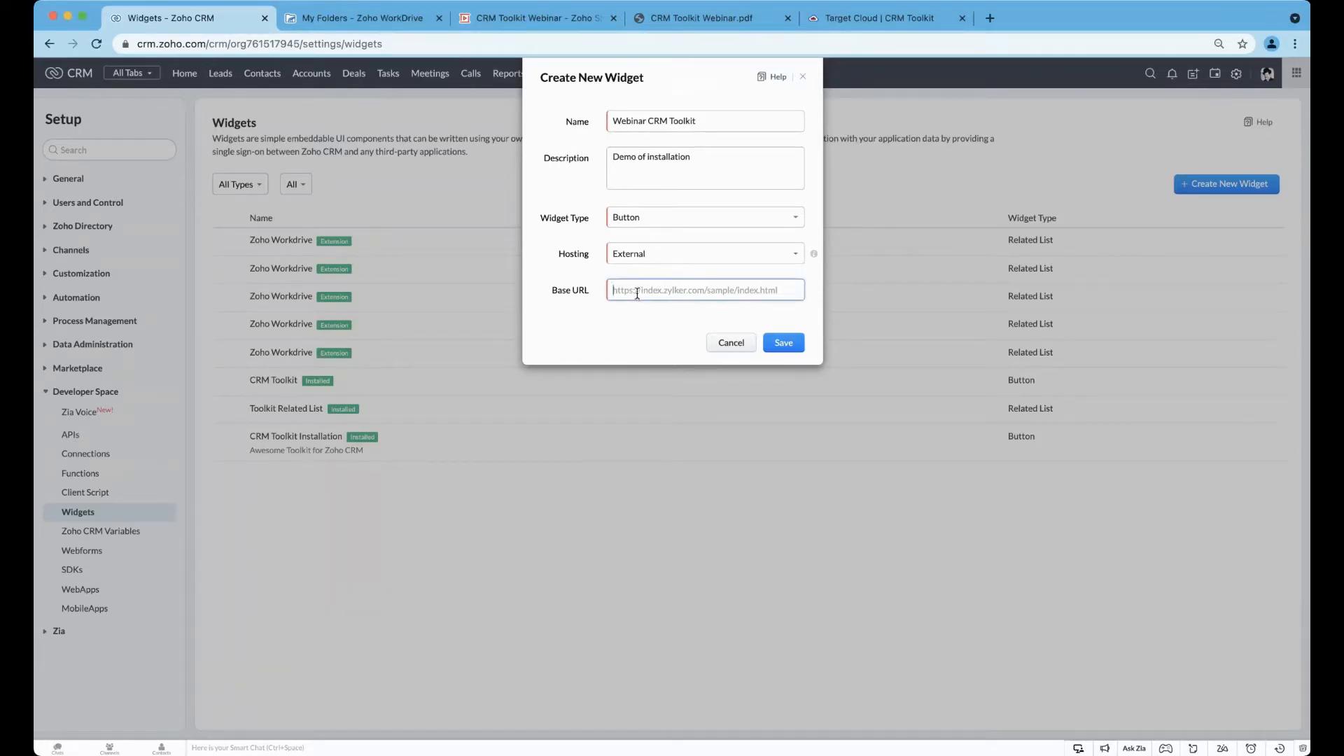
{"action": "key", "text": "super+v"}
{"action": "left_click", "coordinate": [783, 342]}
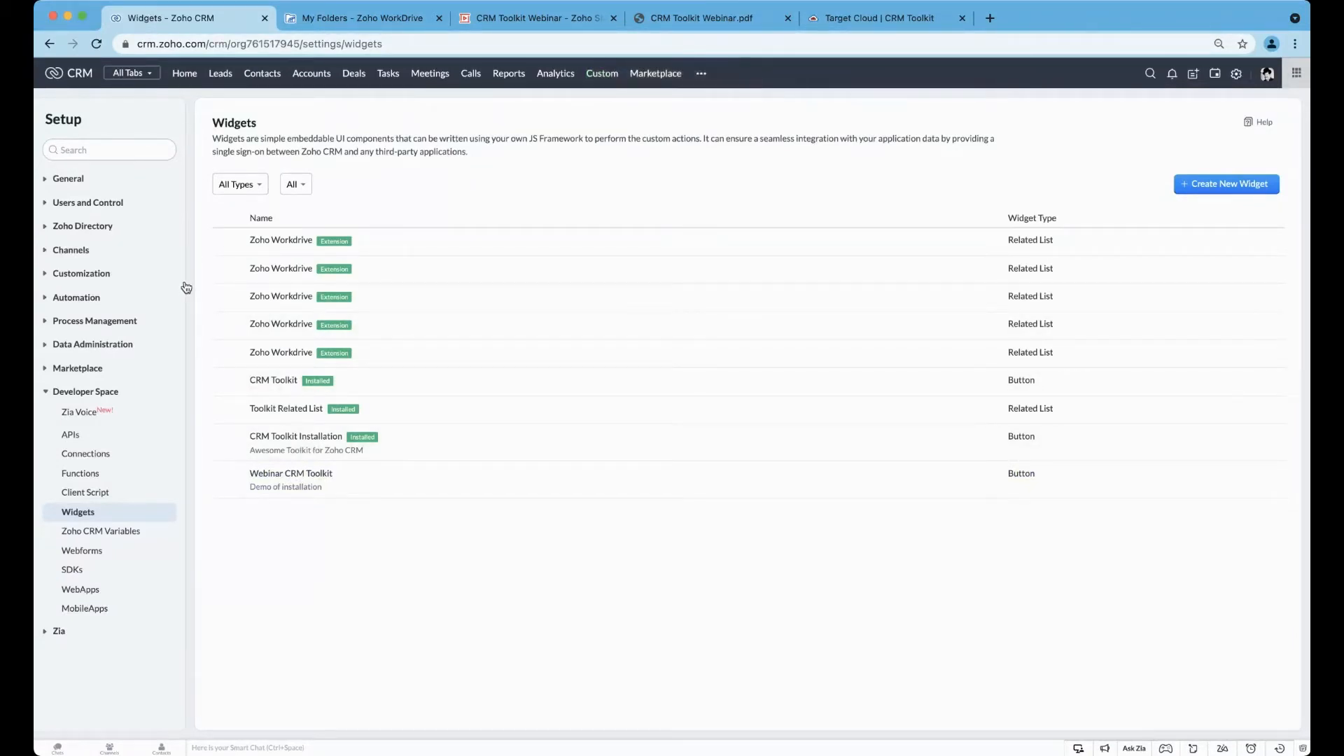
- Start a new button for the Contacts module, named "CRM Toolkit" and placed on the Edit Page
{"action": "left_click", "coordinate": [101, 278]}
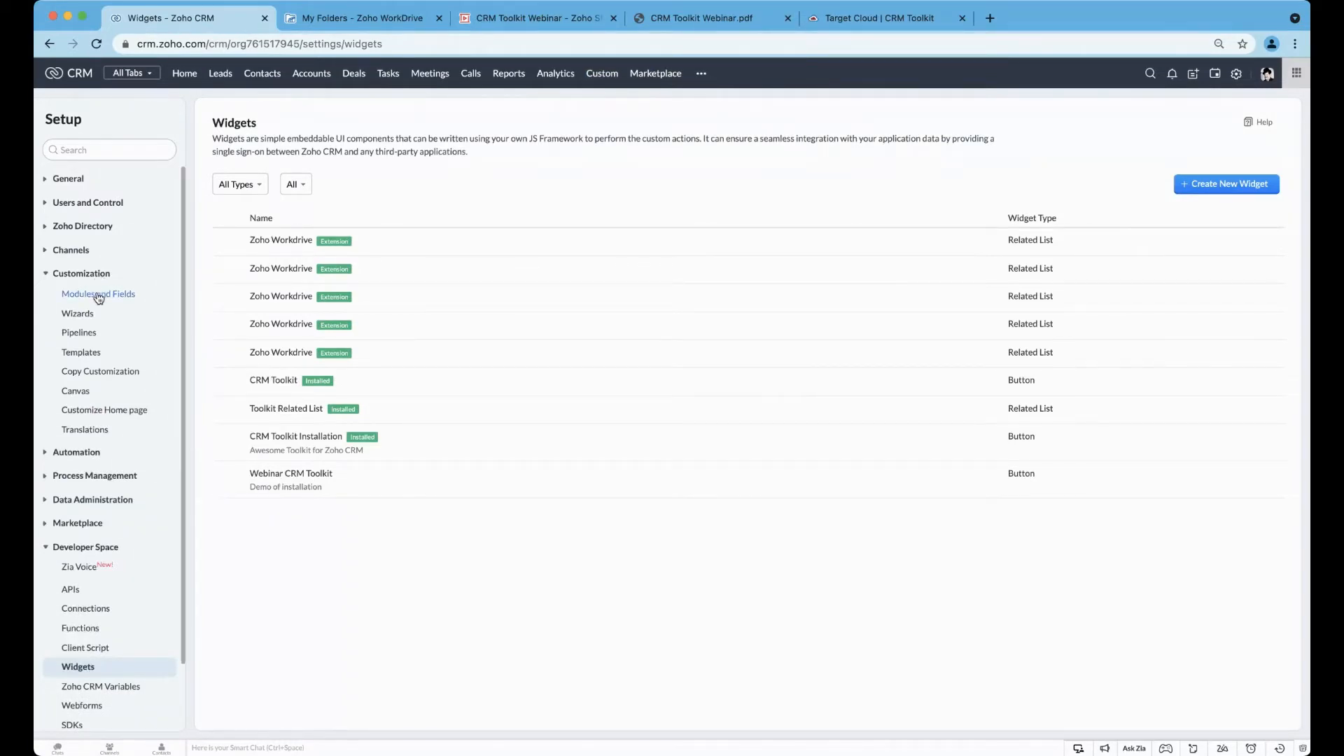
{"action": "left_click", "coordinate": [99, 296]}
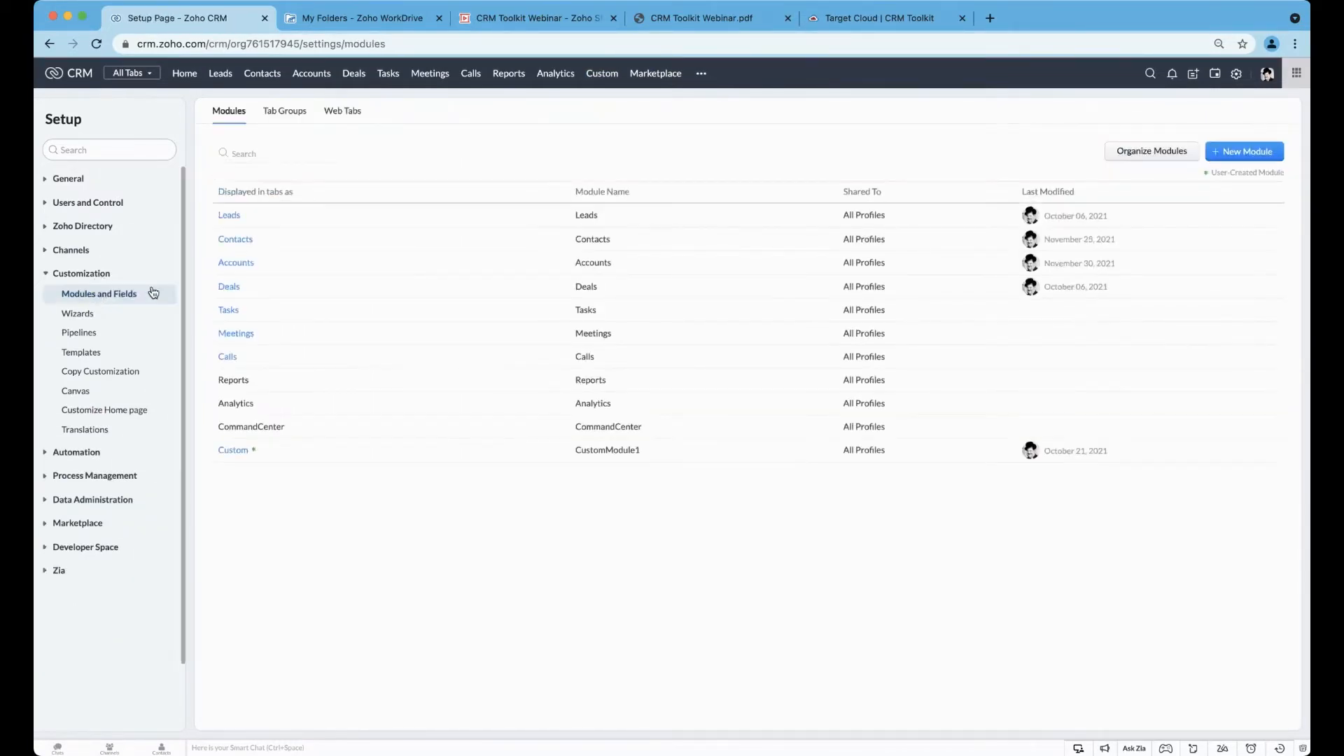
{"action": "left_click", "coordinate": [244, 241]}
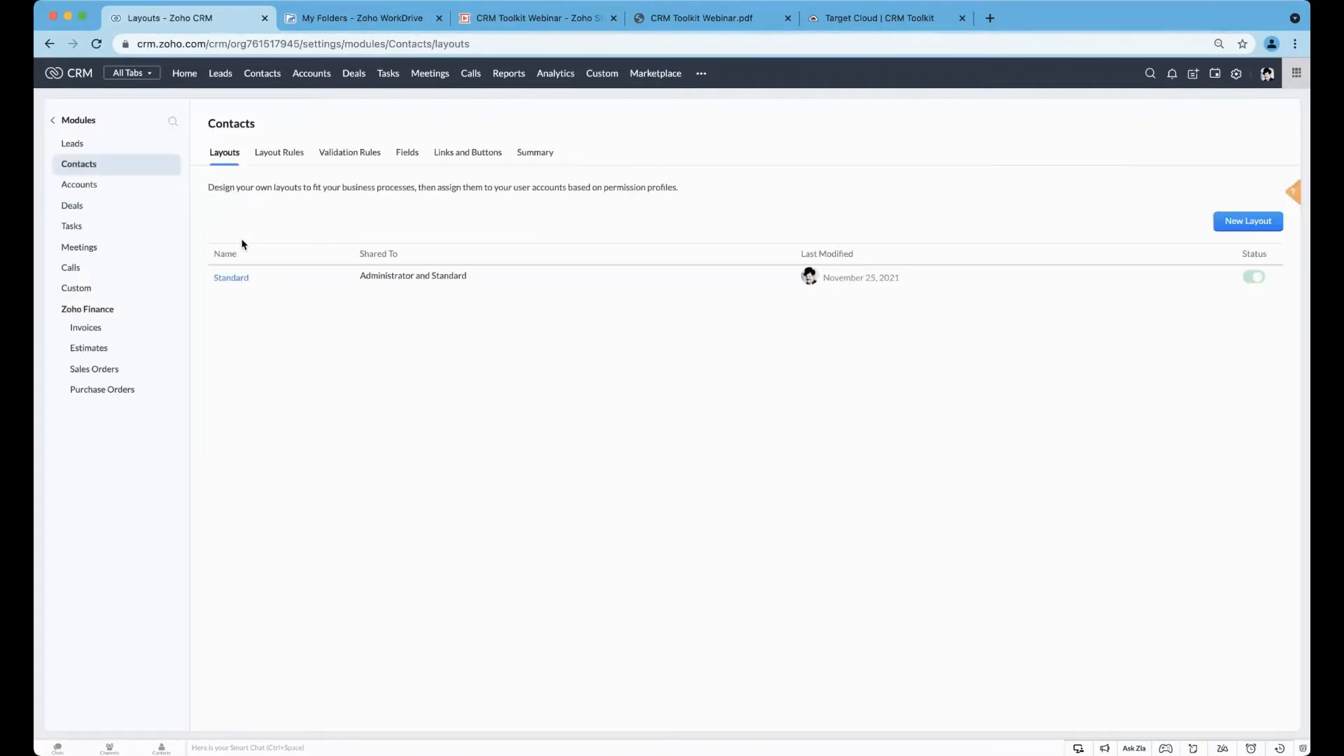
{"action": "left_click", "coordinate": [461, 155]}
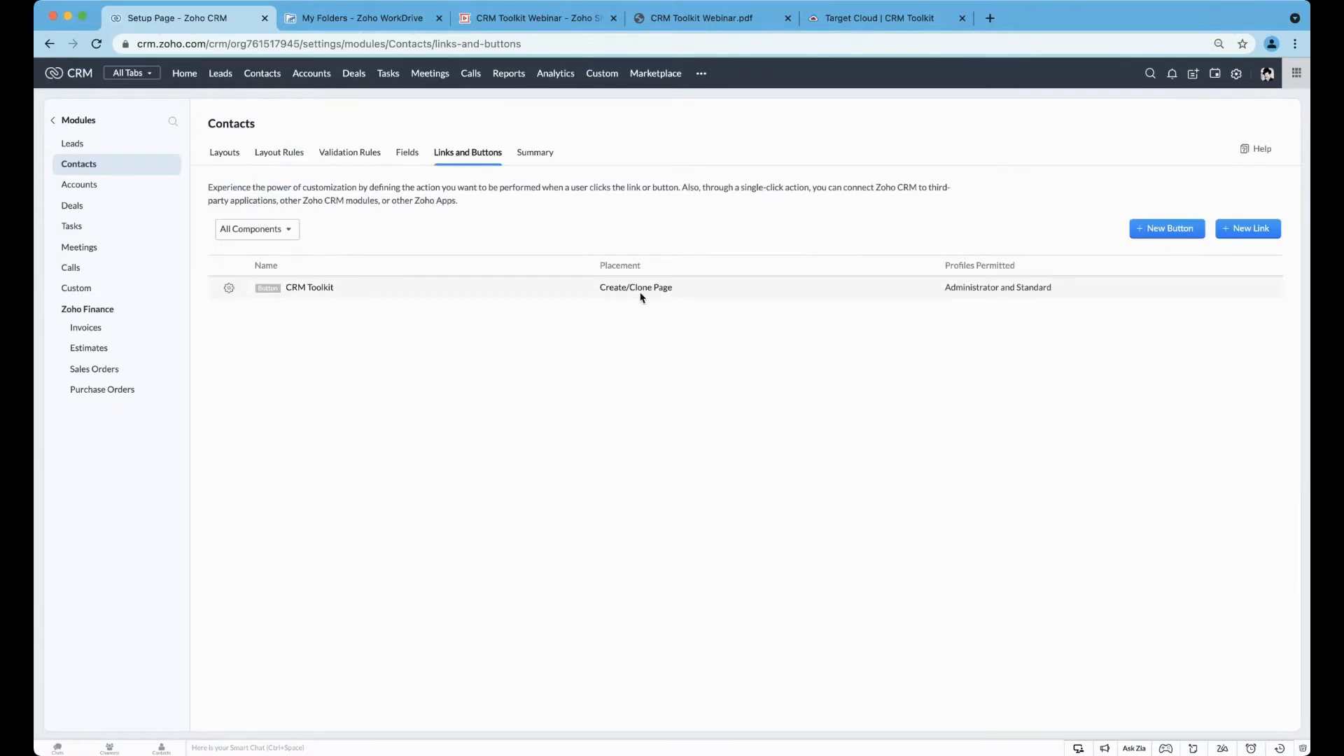
{"action": "left_click", "coordinate": [1167, 228]}
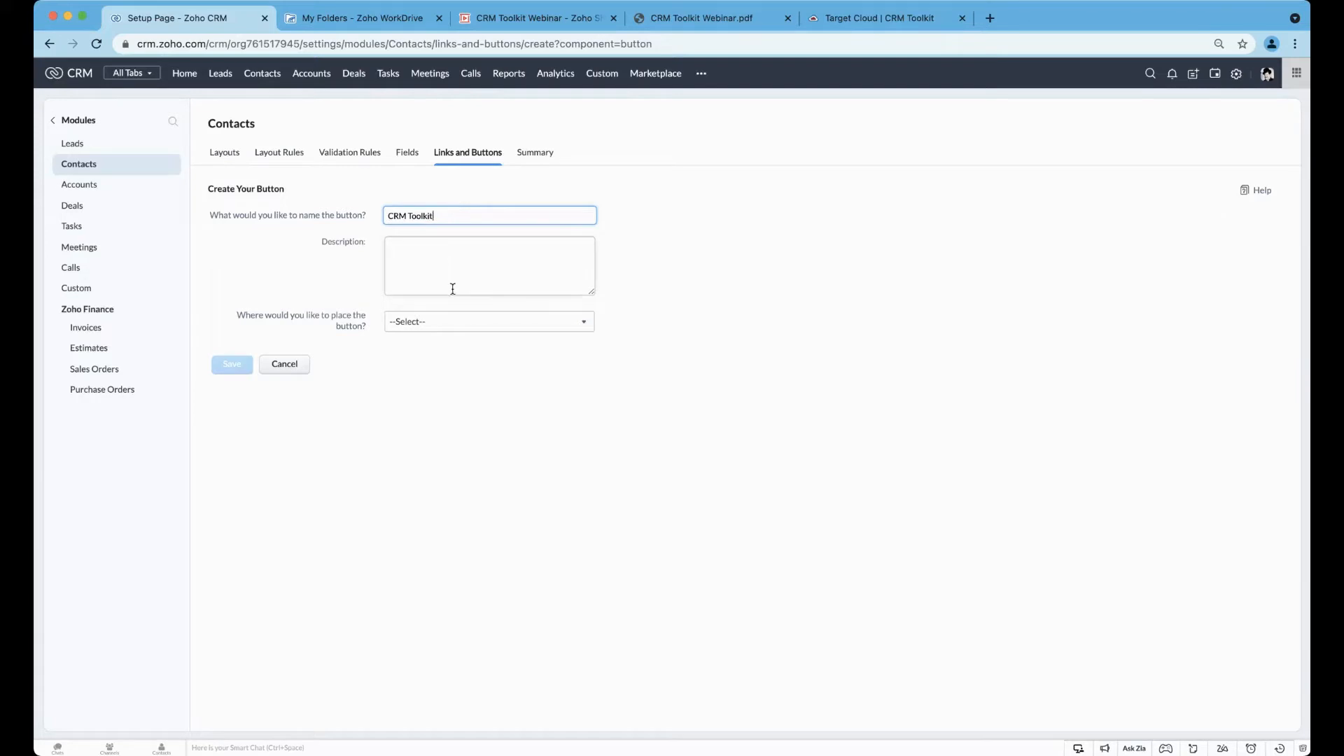
{"action": "left_click", "coordinate": [437, 321]}
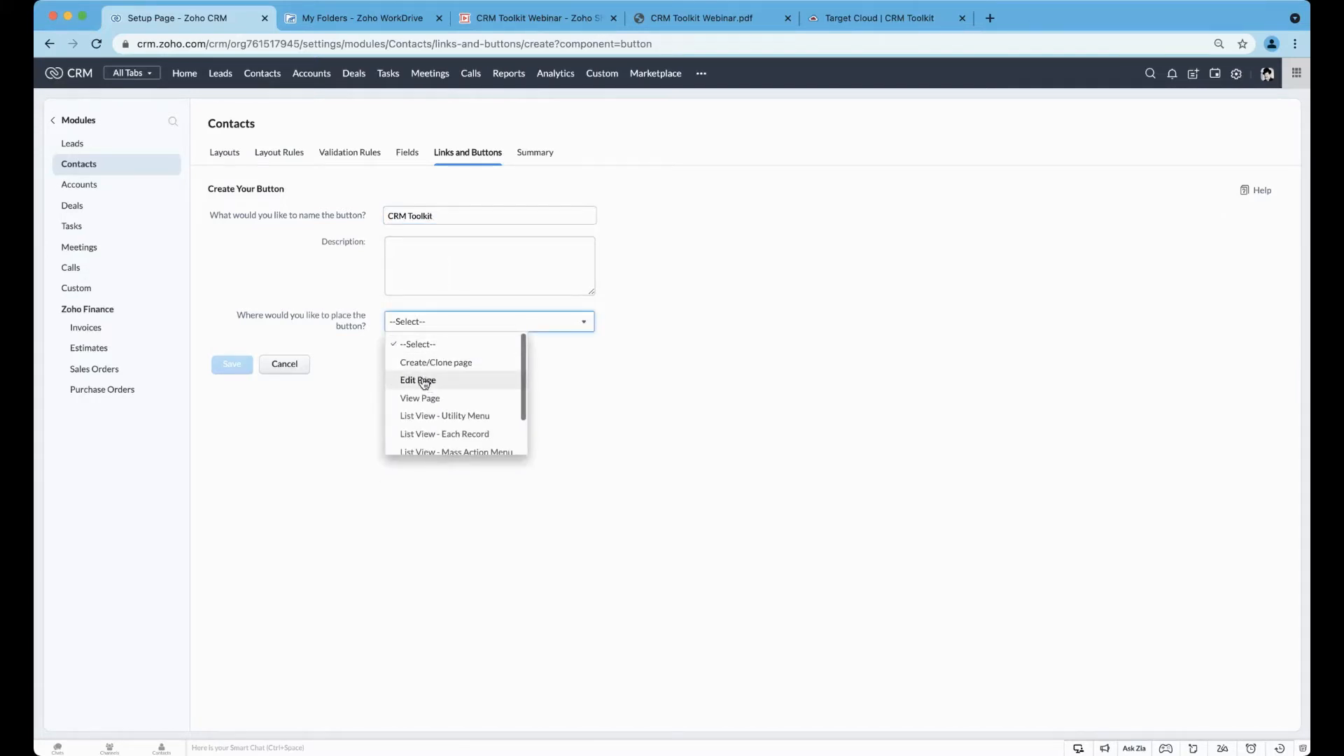
{"action": "left_click", "coordinate": [424, 382]}
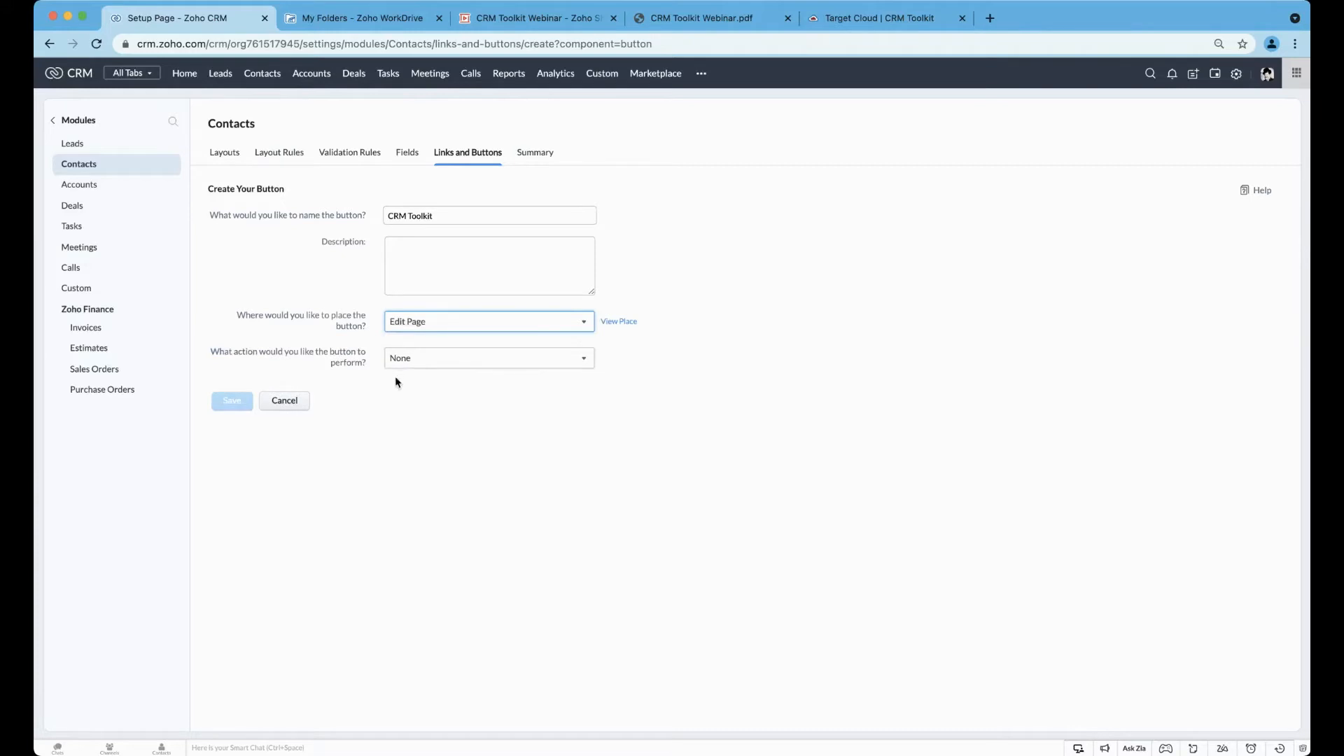
{"action": "left_click", "coordinate": [435, 361]}
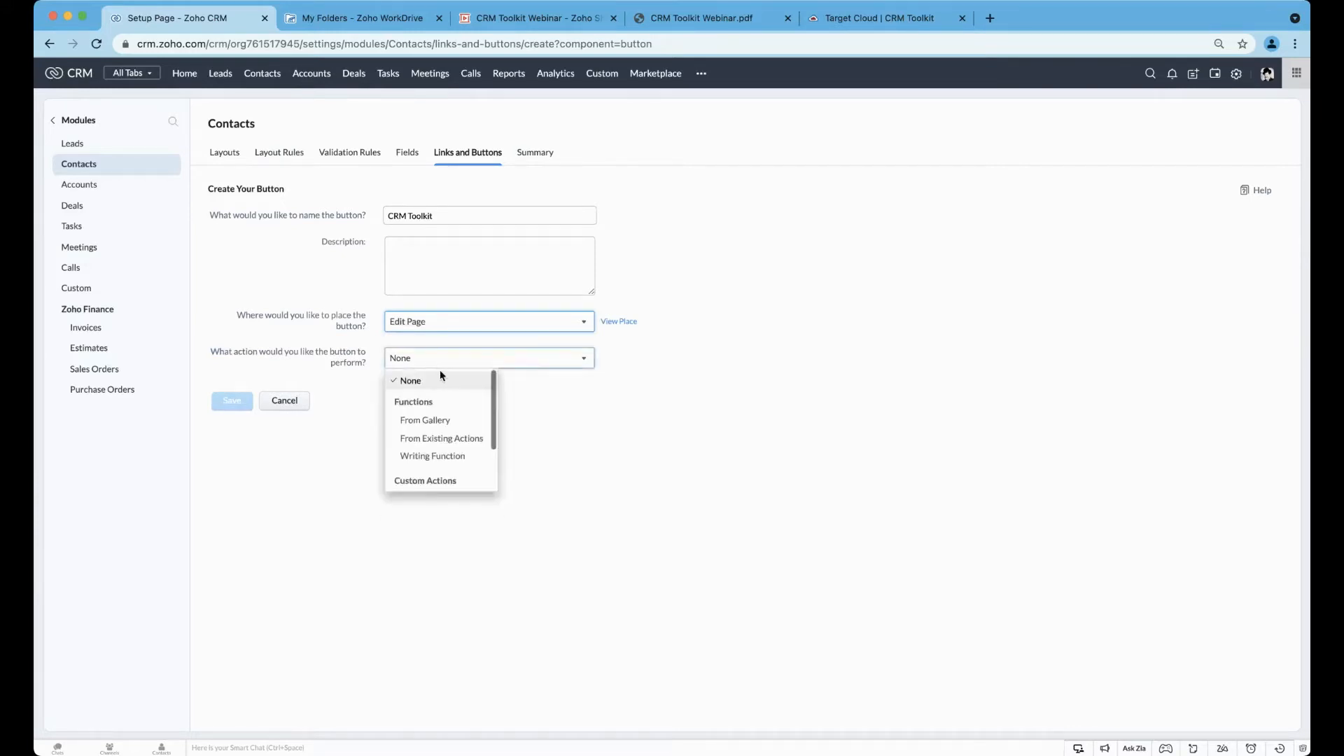
{"action": "left_click", "coordinate": [489, 456]}
{"action": "left_click", "coordinate": [731, 251]}
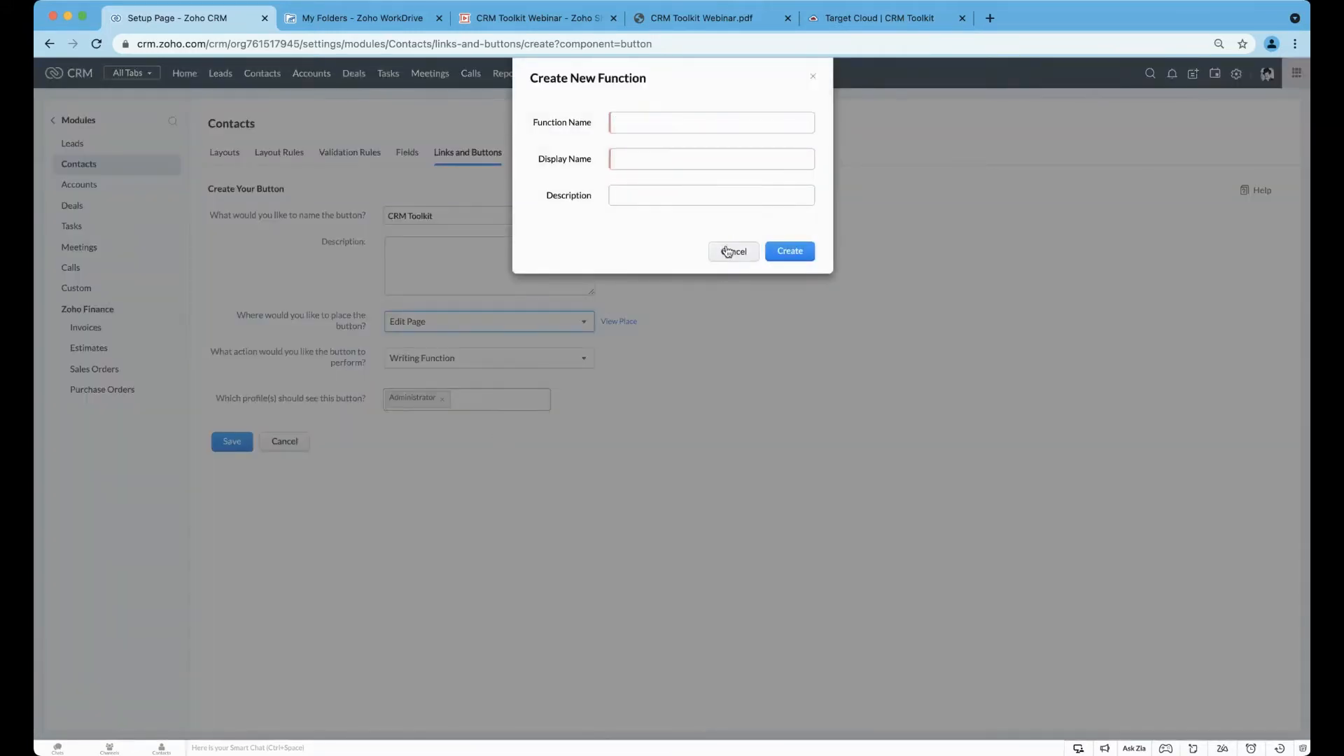
{"action": "left_click", "coordinate": [451, 359]}
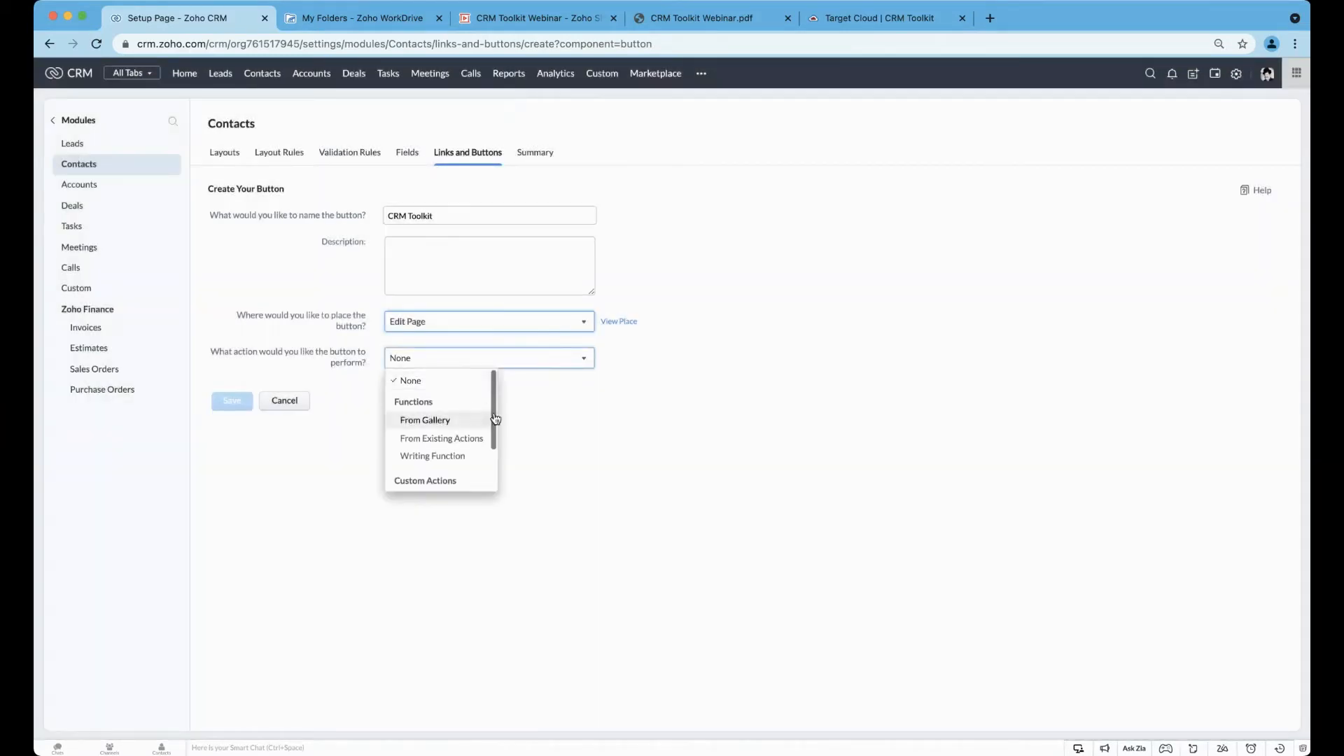
{"action": "left_click", "coordinate": [476, 438]}
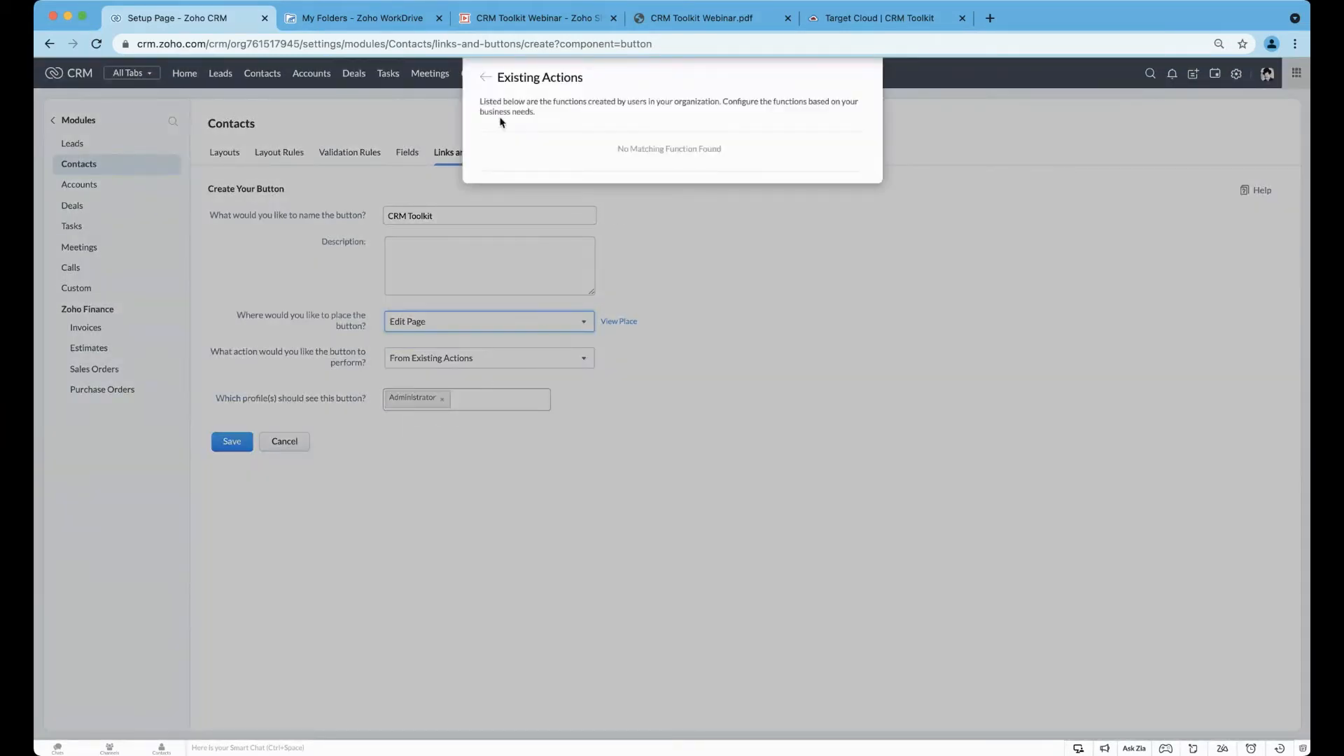
{"action": "left_click", "coordinate": [483, 78]}
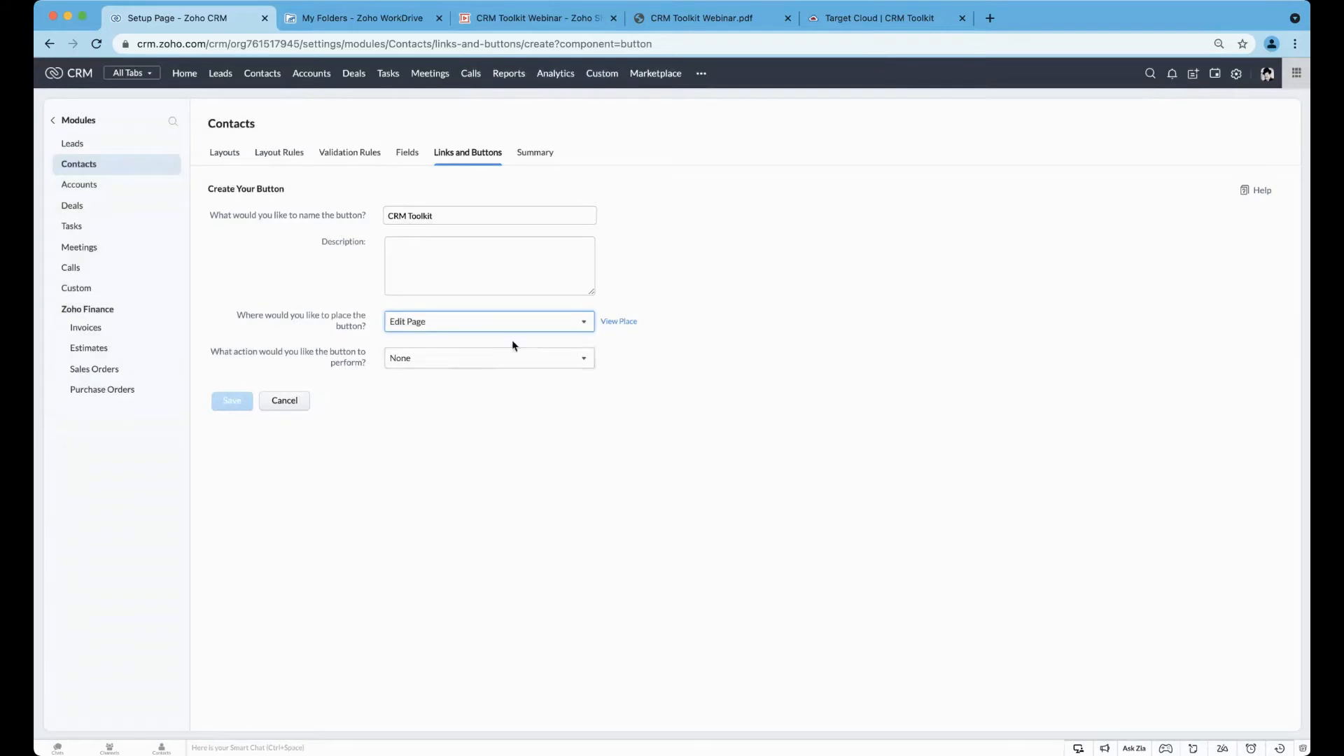
- Set the button's action to Open a Widget and install the "Webinar CRM Toolkit" widget for it
{"action": "left_click", "coordinate": [489, 356]}
{"action": "scroll", "coordinate": [452, 420], "scroll_direction": "down", "scroll_amount": 2}
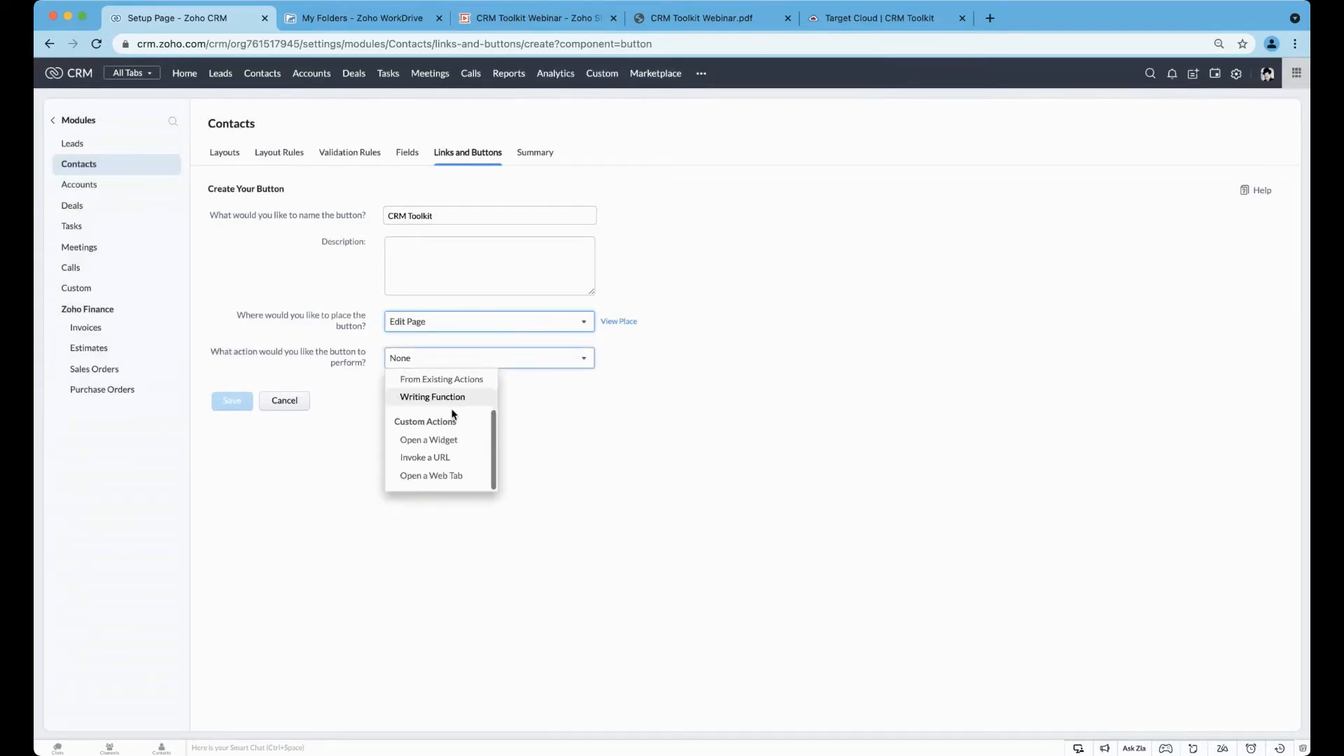
{"action": "left_click", "coordinate": [435, 440]}
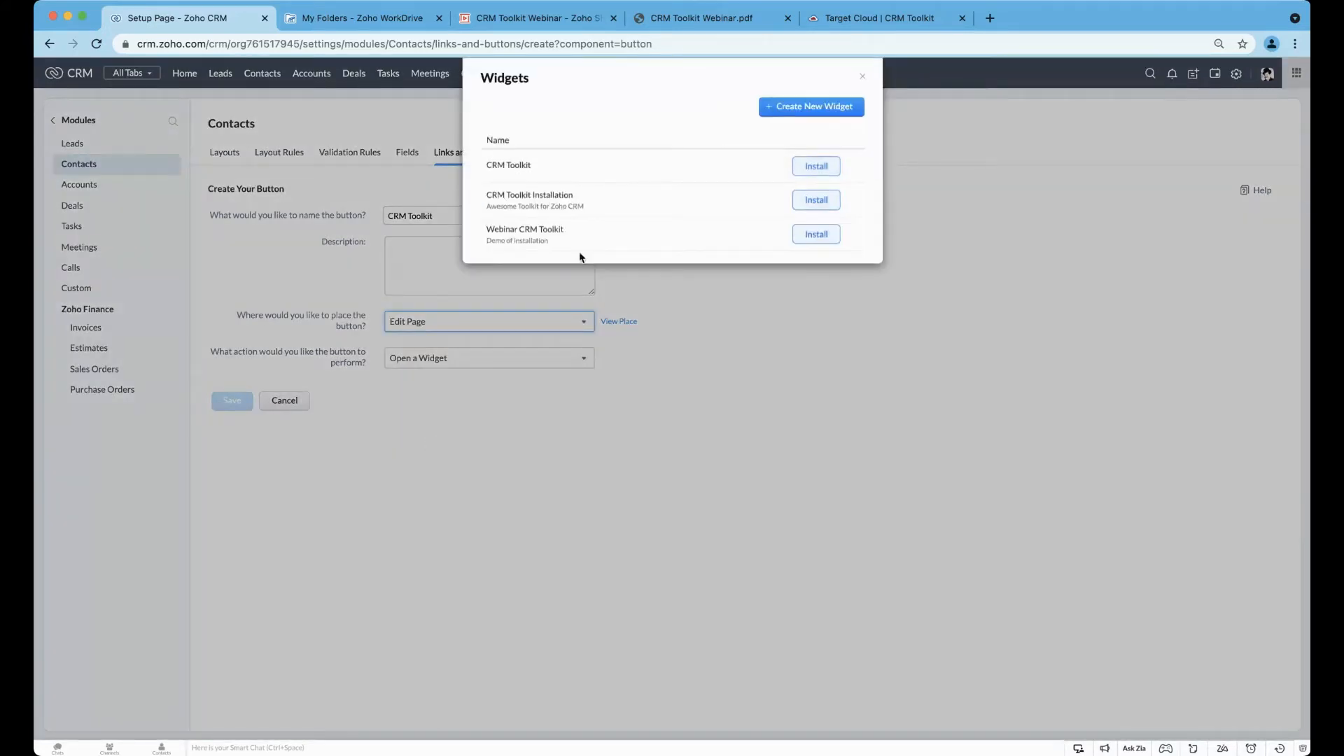
{"action": "left_click", "coordinate": [793, 237]}
- Add the Standard profile to those who should see the button, and save the button
{"action": "left_click", "coordinate": [487, 396]}
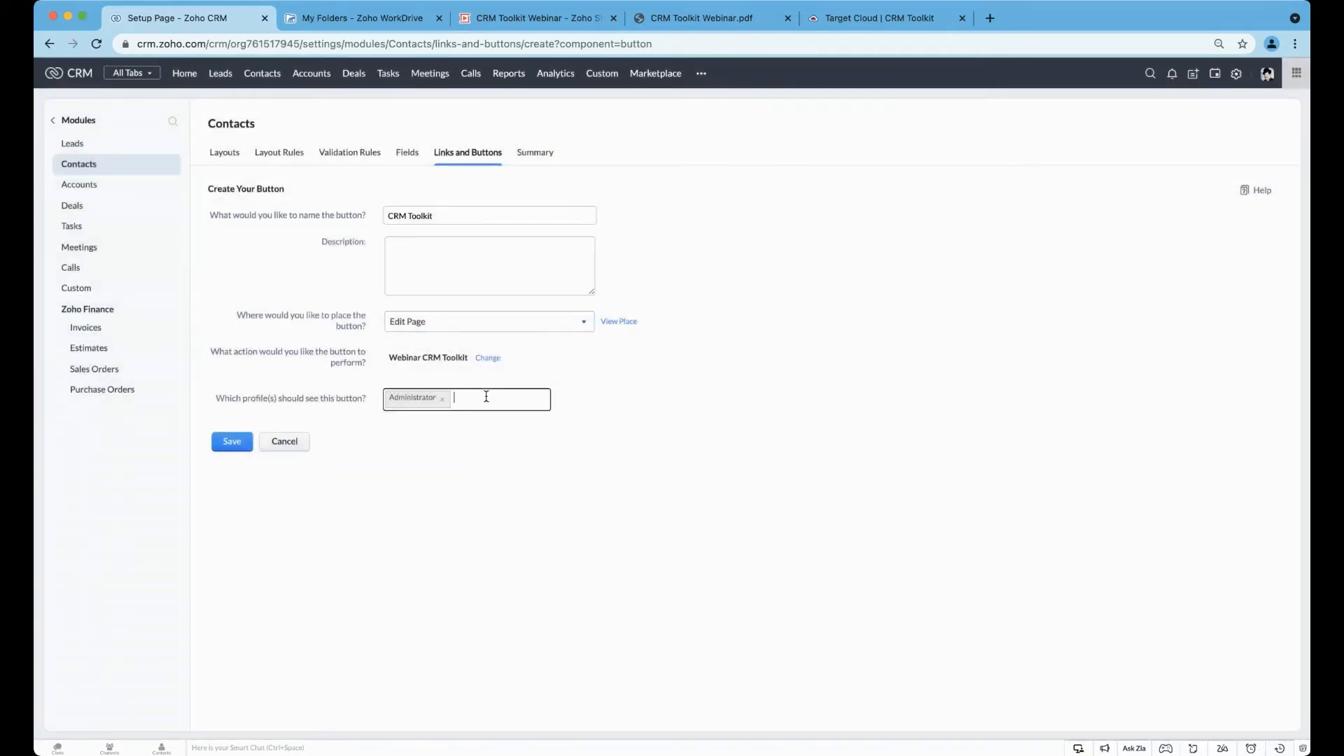
{"action": "left_click", "coordinate": [413, 422]}
{"action": "left_click", "coordinate": [372, 483]}
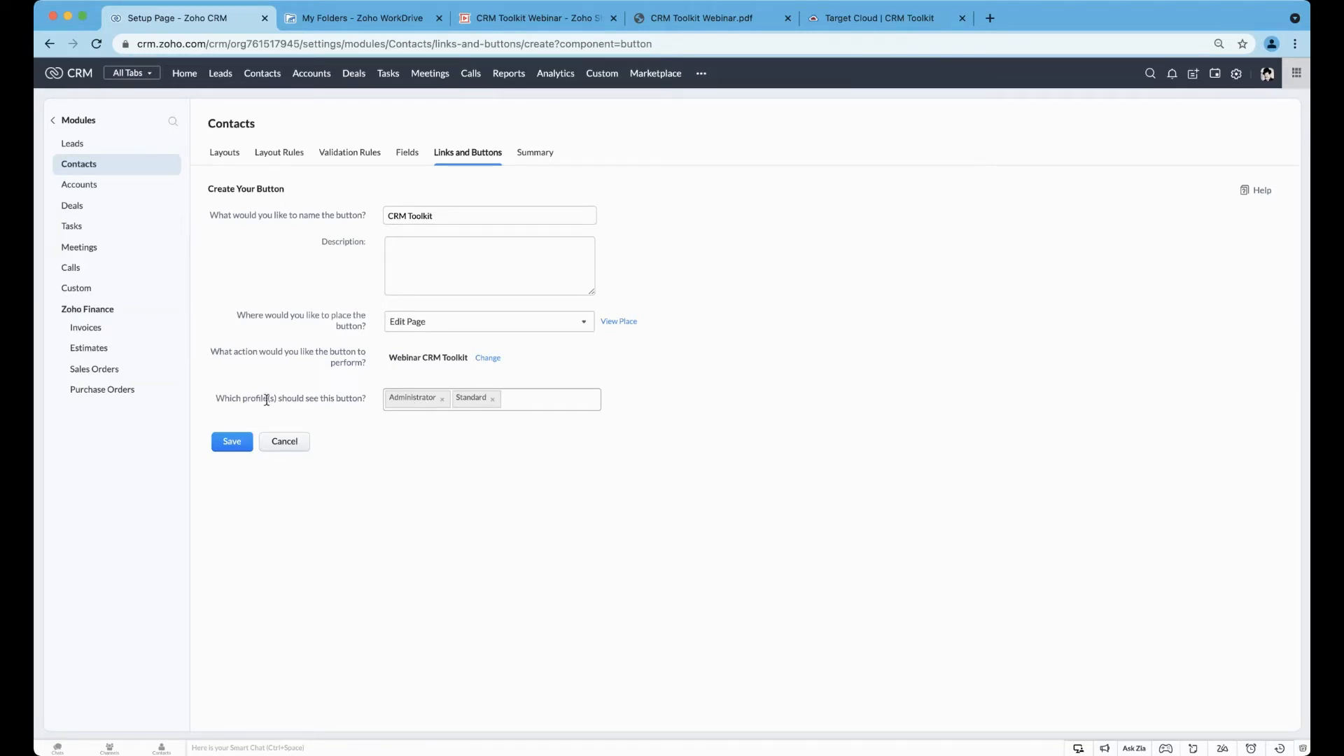
{"action": "left_click", "coordinate": [231, 442]}
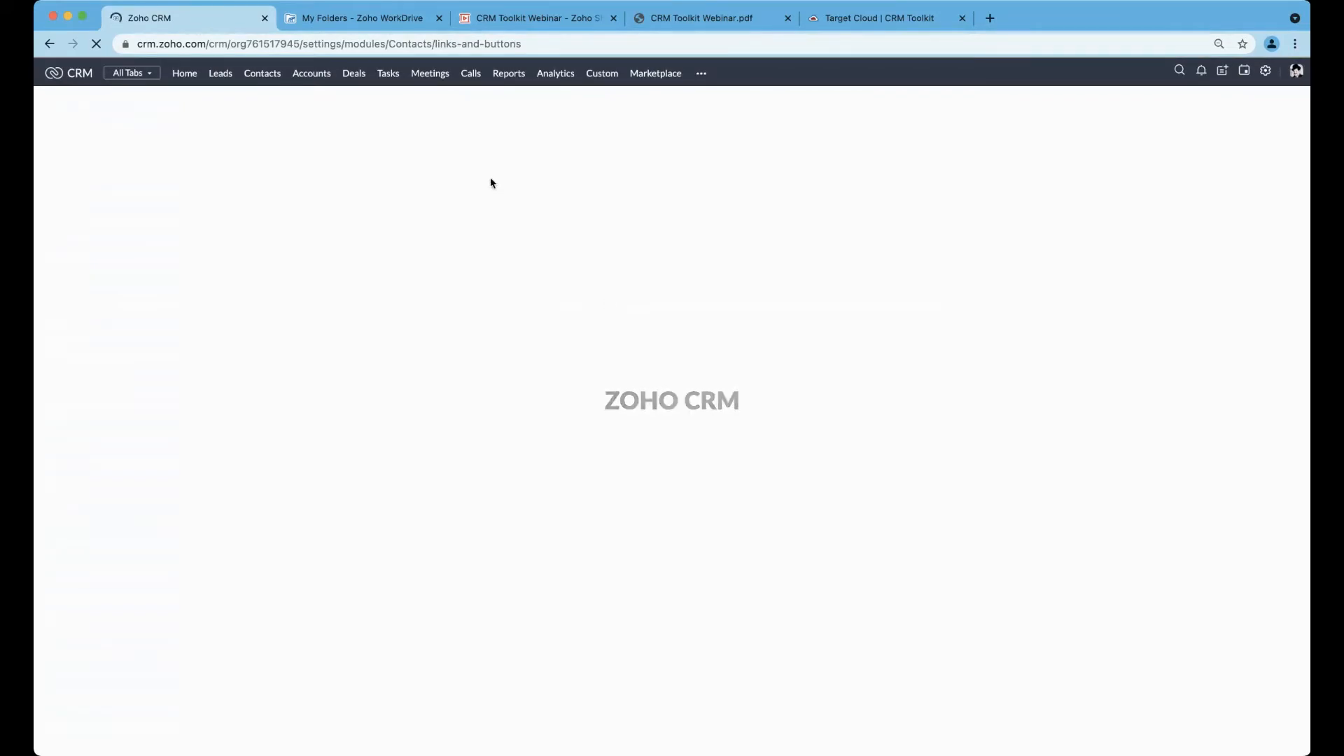
- Open the first record in the Contacts list for editing and launch CRM Toolkit from its edit form
{"action": "left_click", "coordinate": [275, 78]}
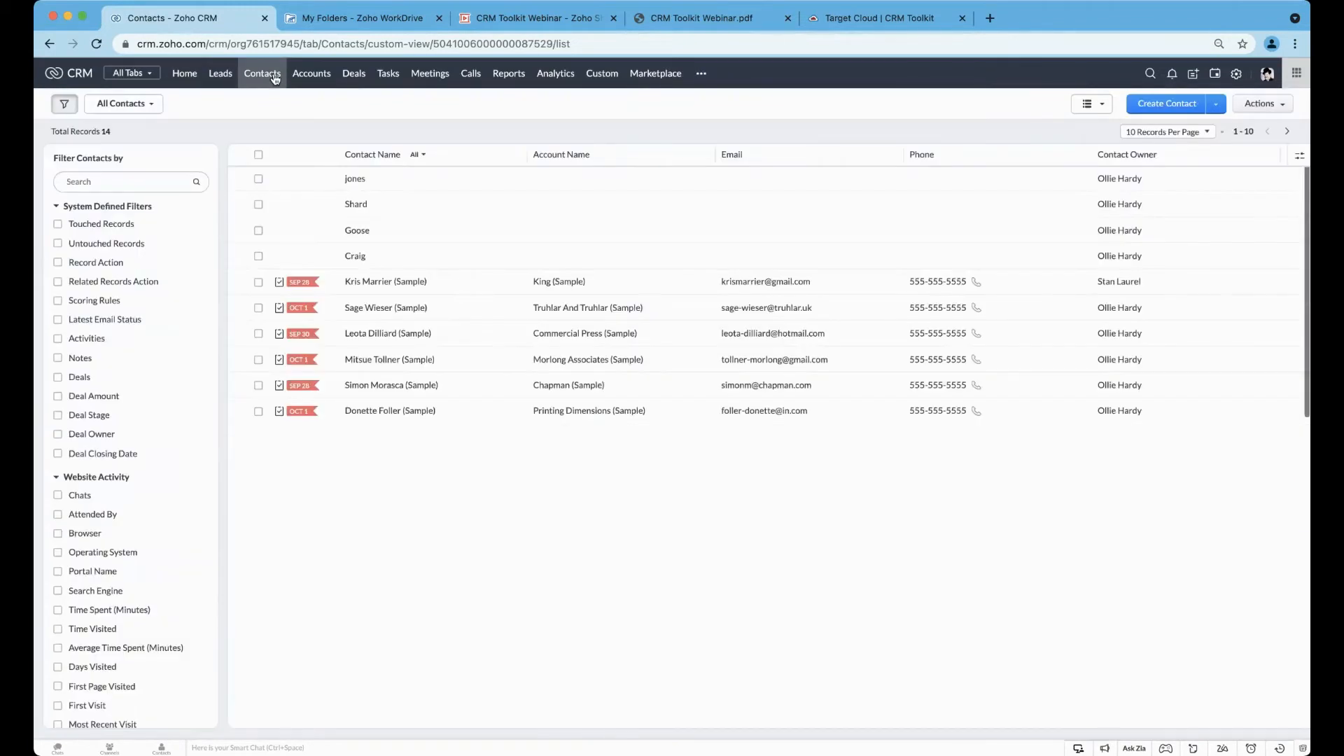
{"action": "left_click", "coordinate": [354, 180]}
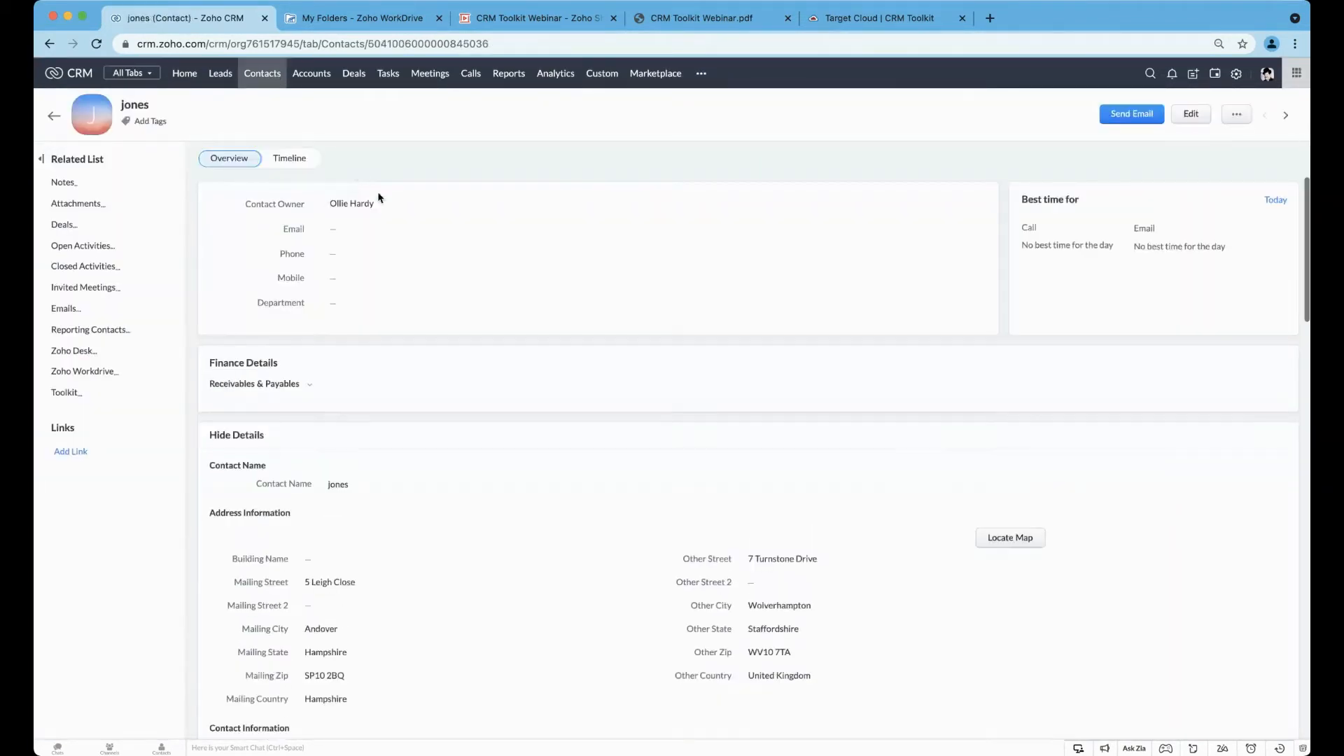
{"action": "left_click", "coordinate": [1190, 116]}
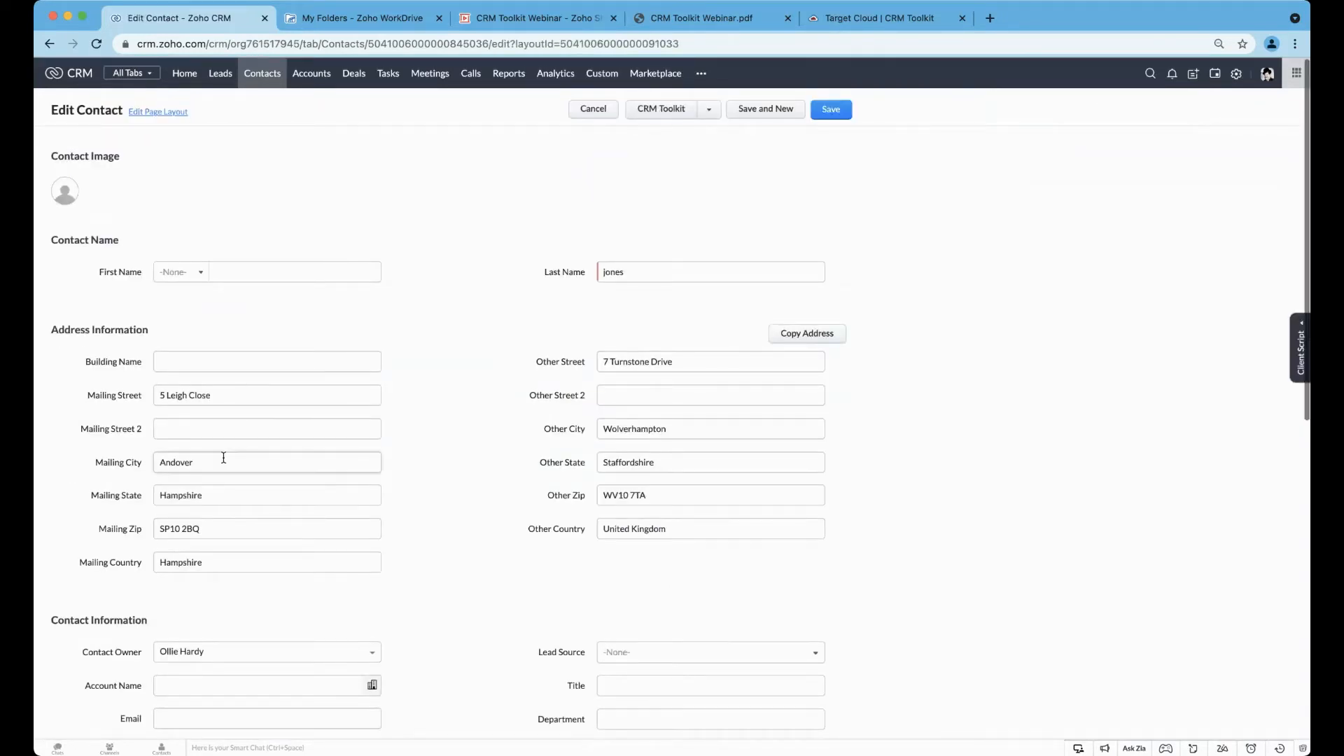
{"action": "left_click", "coordinate": [661, 110]}
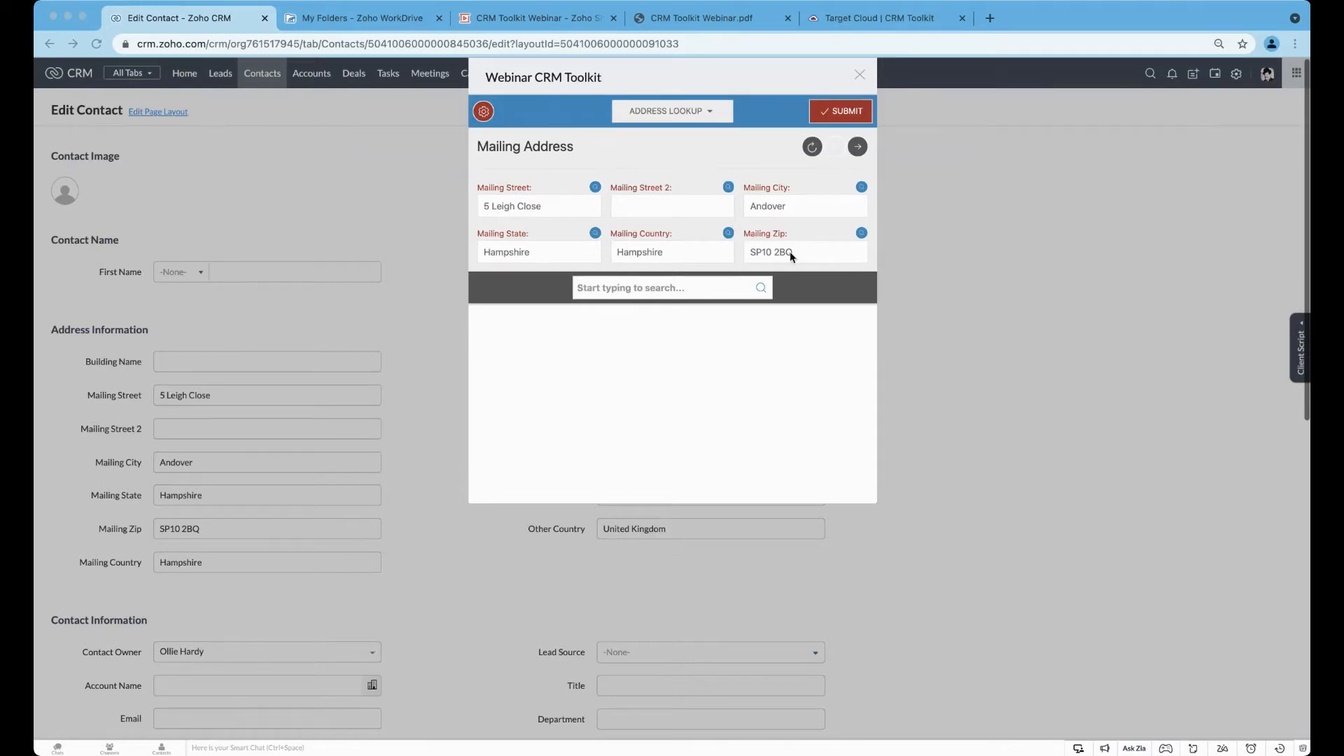
- Replace the mailing address with the fourth address found by a full postcode lookup, submit it, and save the contact
{"action": "left_click", "coordinate": [688, 287]}
{"action": "type", "text": "ss0"}
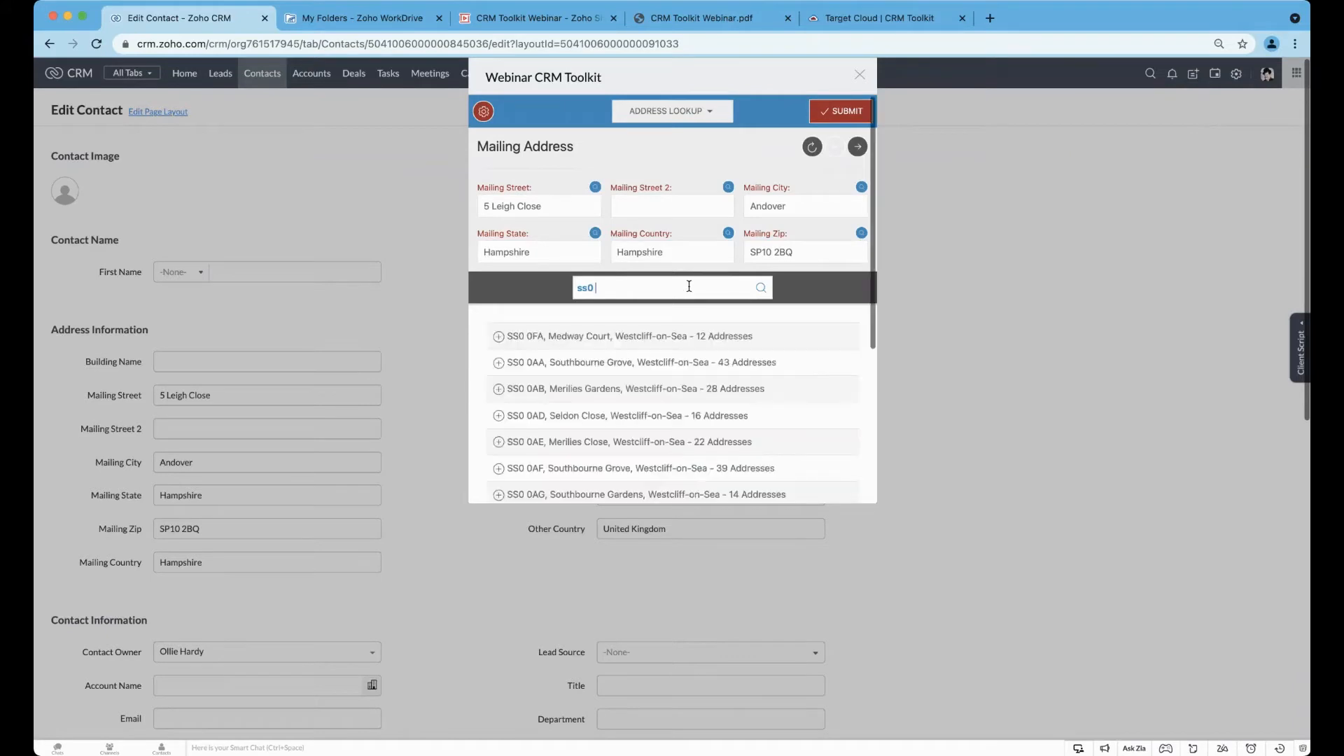
{"action": "type", "text": " 0py"}
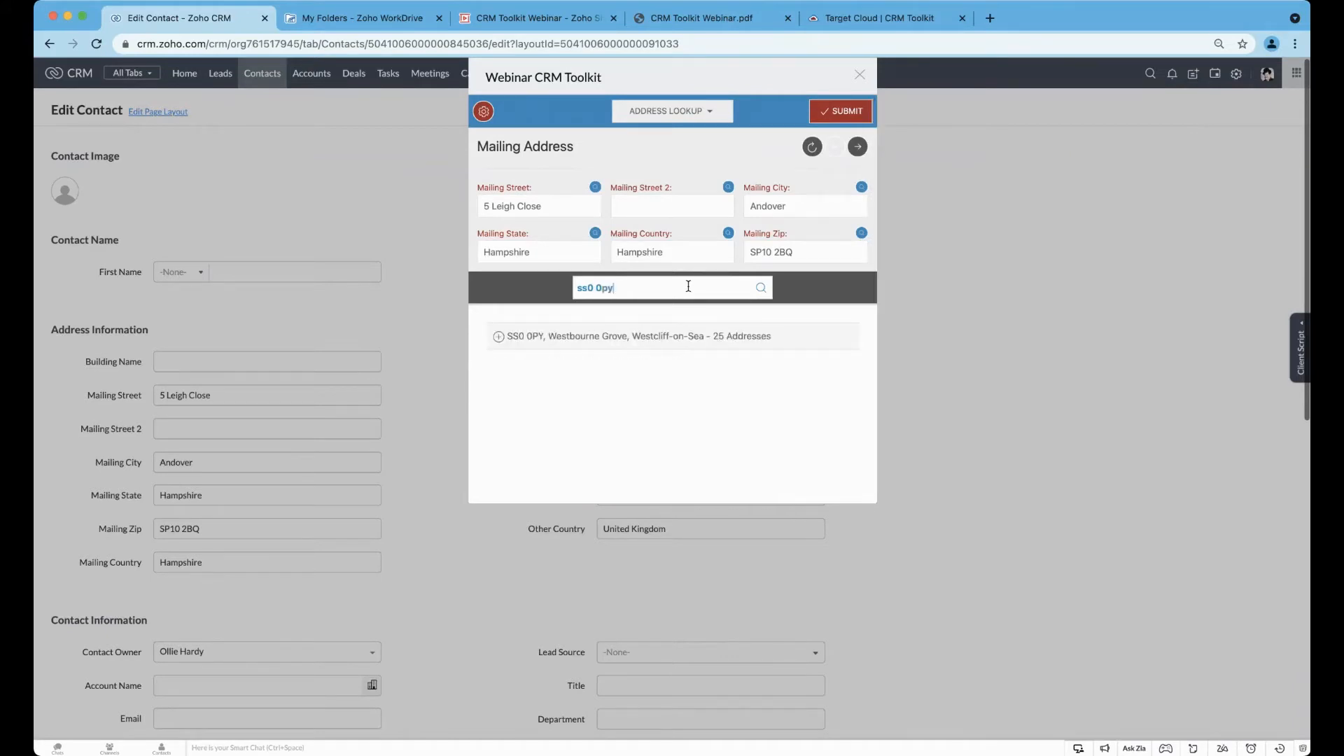
{"action": "left_click", "coordinate": [666, 338]}
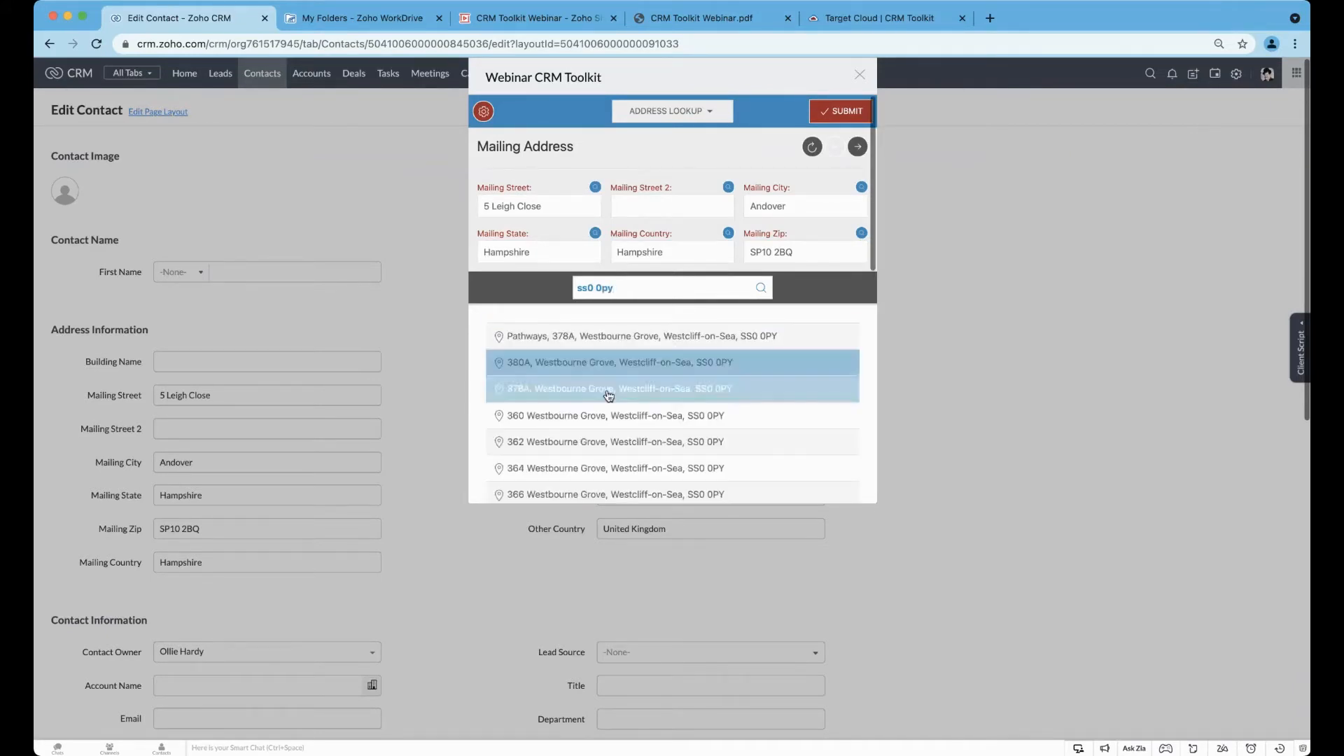
{"action": "left_click", "coordinate": [593, 417]}
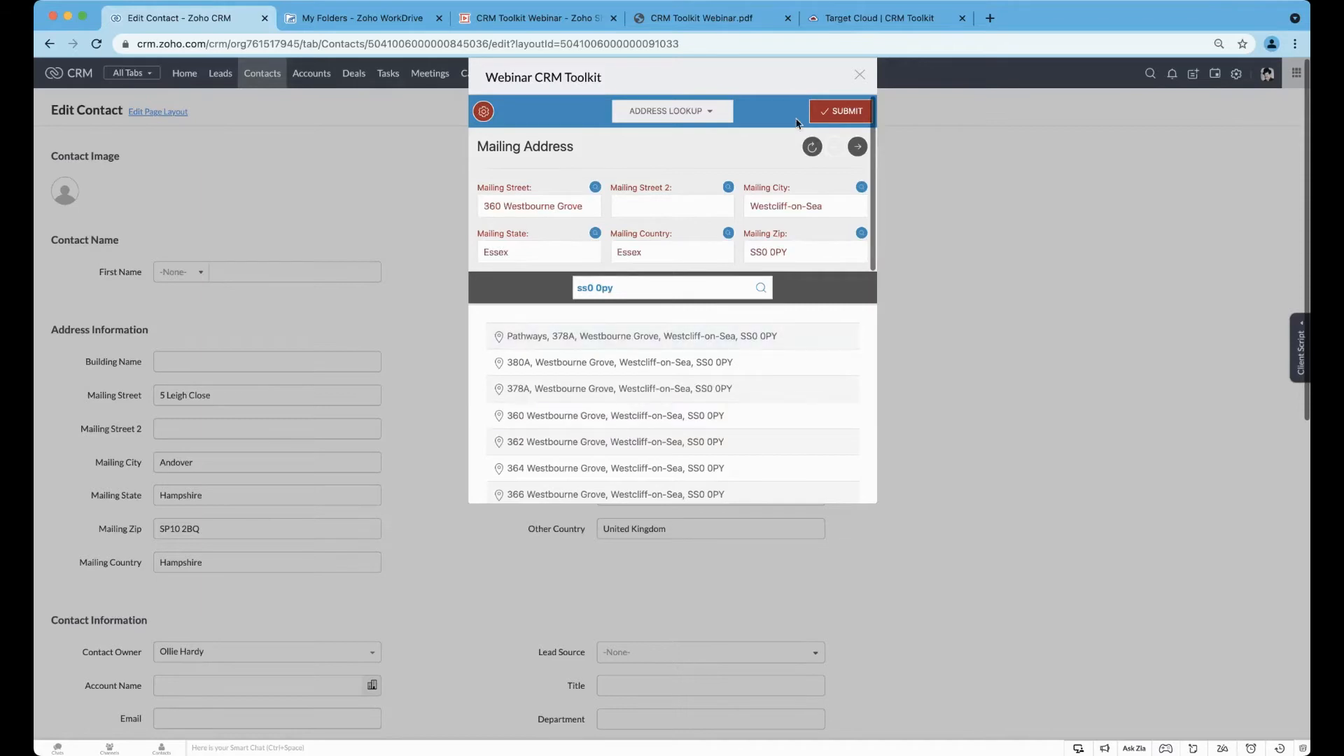
{"action": "left_click", "coordinate": [837, 110]}
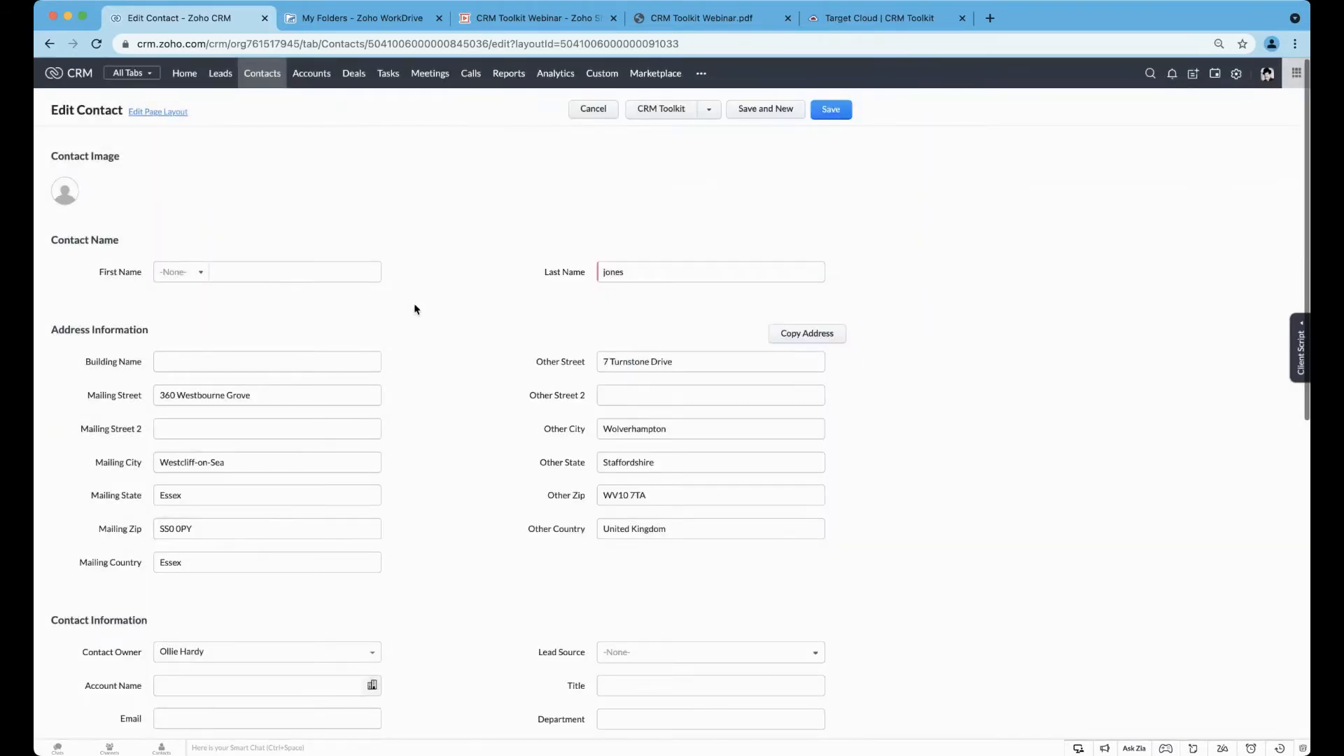
{"action": "left_click", "coordinate": [831, 116]}
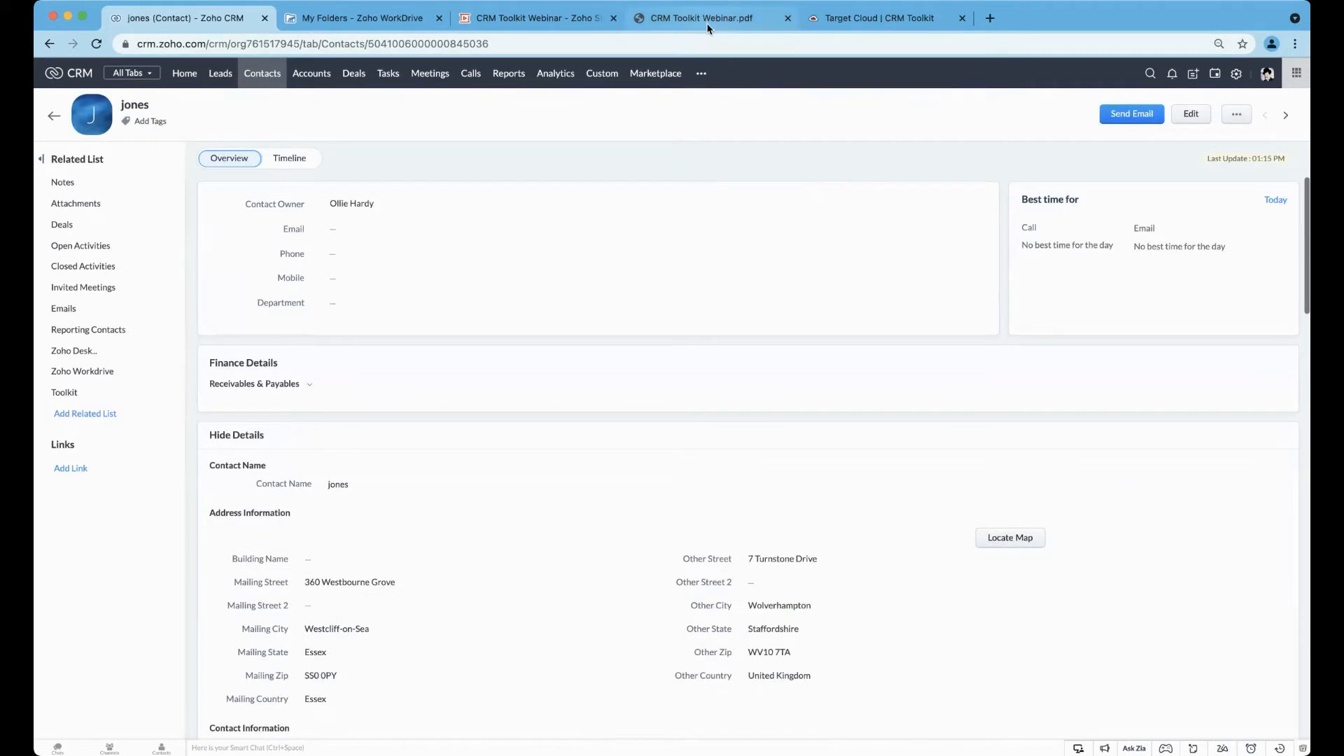
{"action": "left_click", "coordinate": [708, 28]}
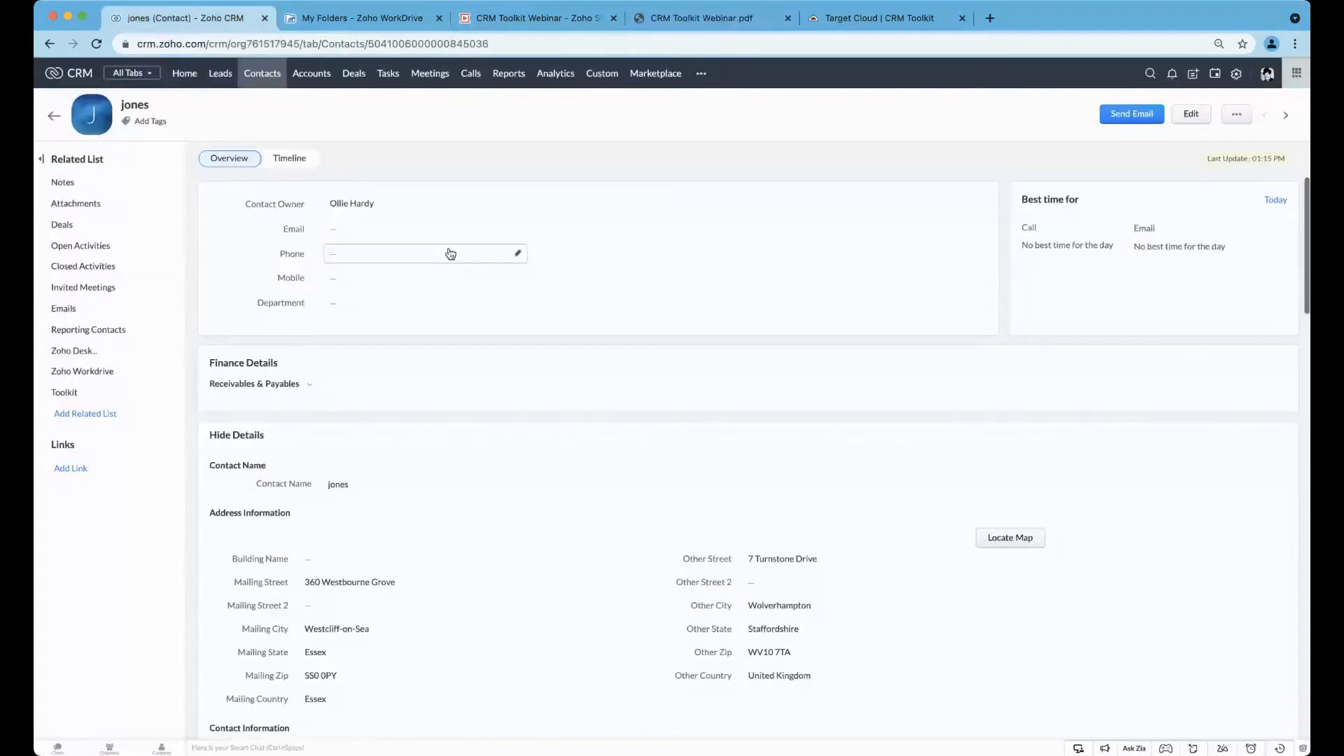
{"action": "left_click", "coordinate": [228, 19]}
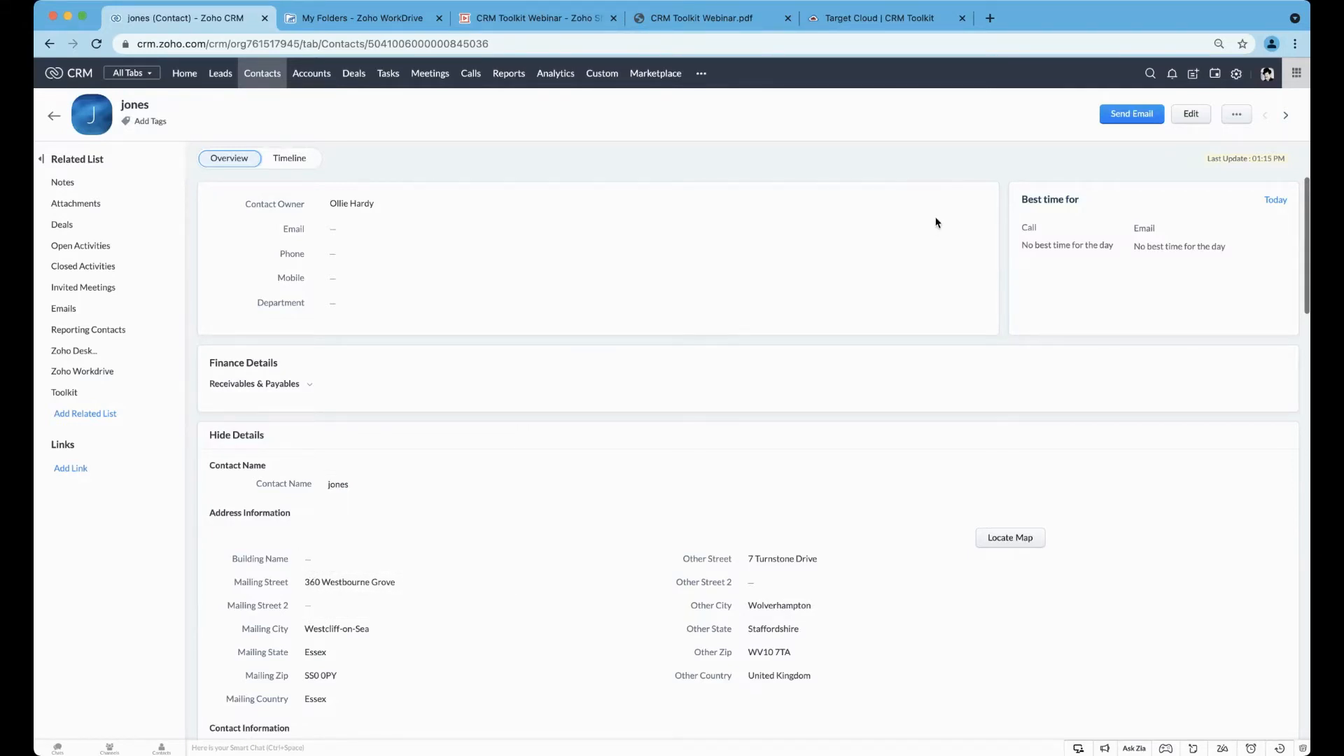
- Reopen the contact for editing, launch CRM Toolkit, and open the toolkit's configuration
{"action": "left_click", "coordinate": [1190, 113]}
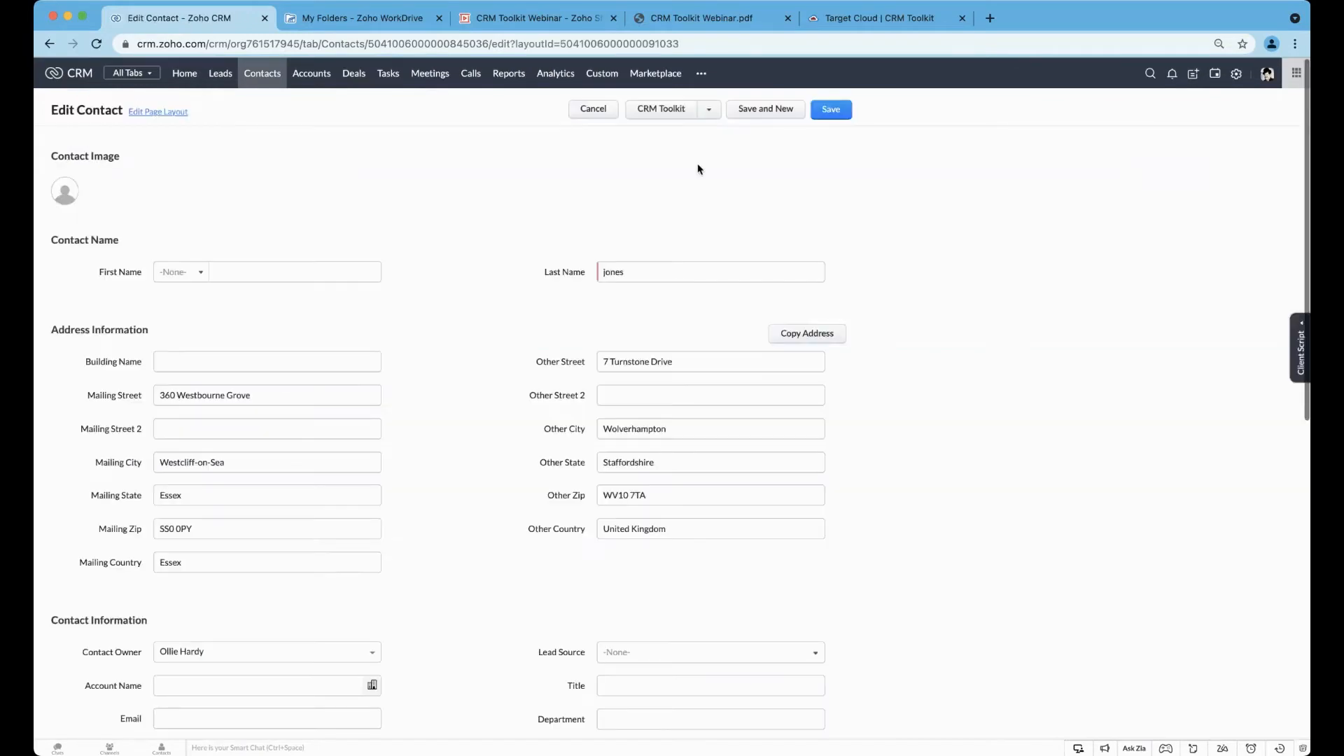
{"action": "left_click", "coordinate": [656, 116]}
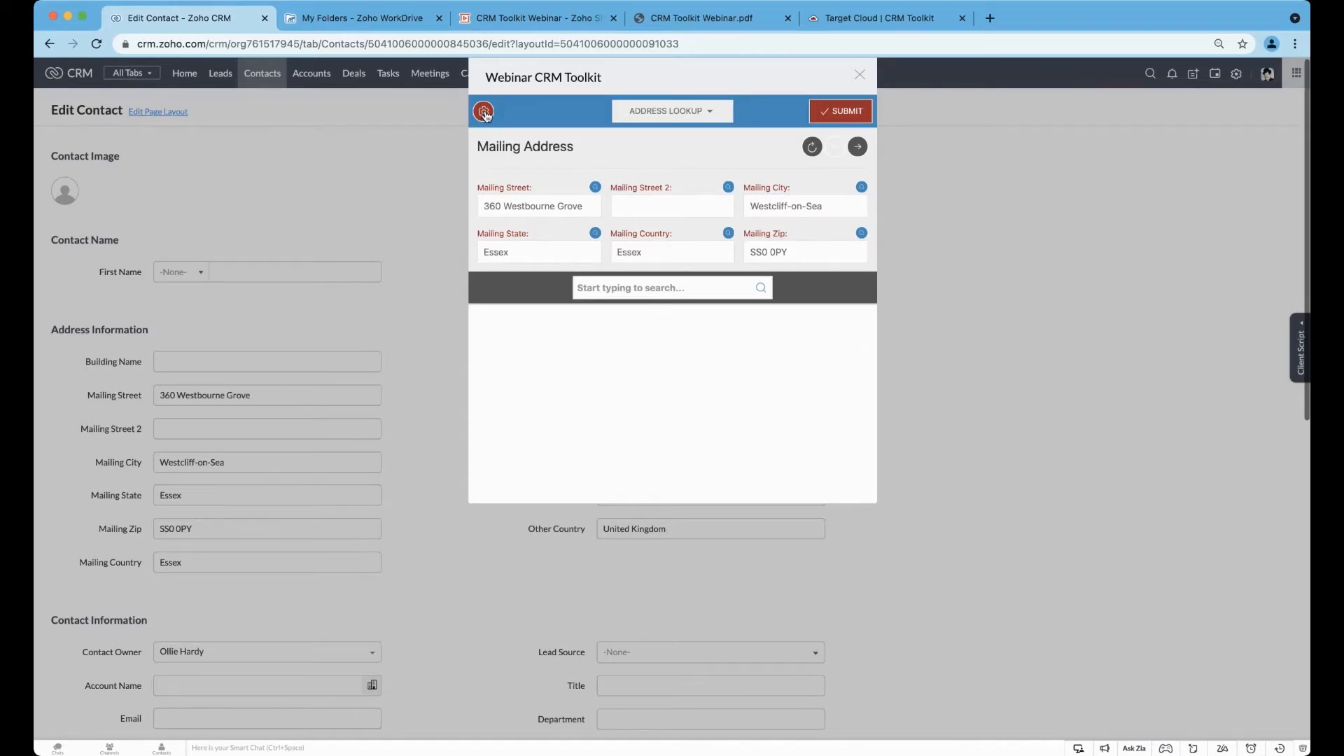
{"action": "left_click", "coordinate": [484, 112]}
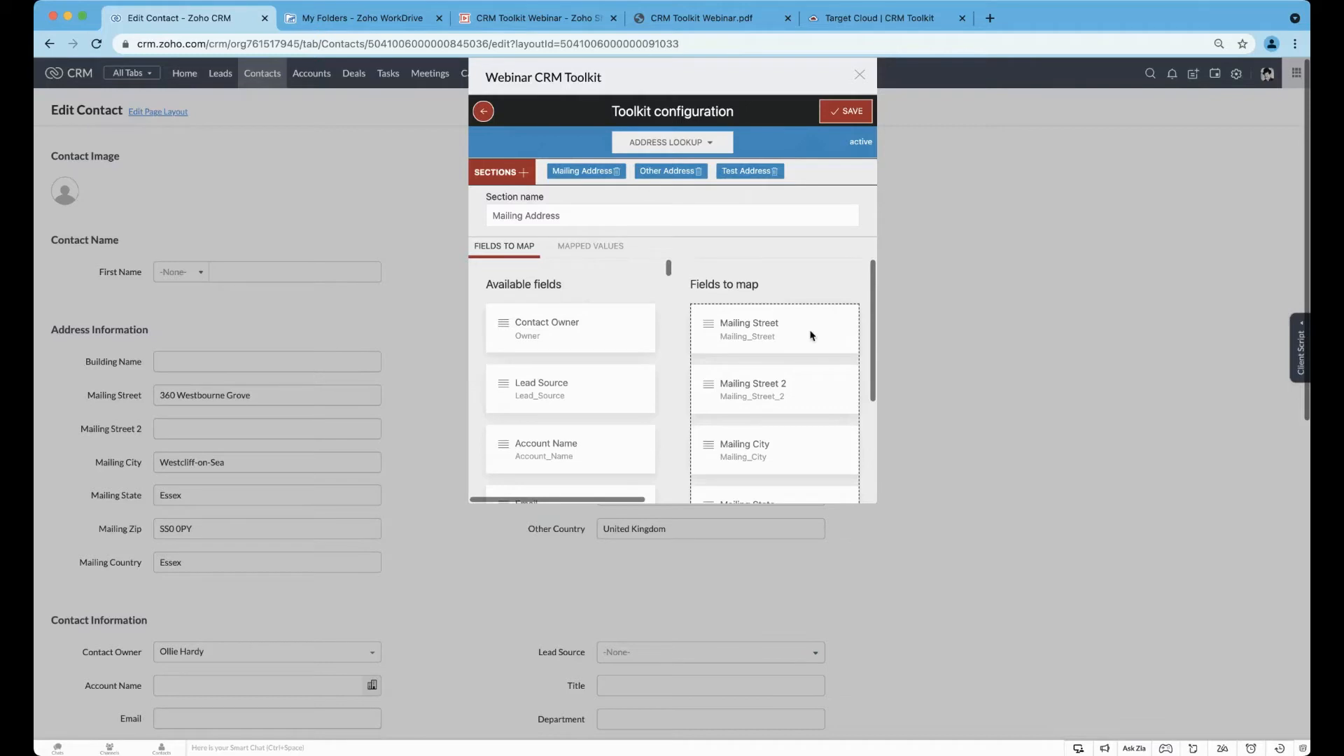
- Add the Building Name field above Mailing Street in the Mailing Address section's fields to map
{"action": "scroll", "coordinate": [775, 353], "scroll_direction": "down", "scroll_amount": 2}
{"action": "scroll", "coordinate": [775, 350], "scroll_direction": "down", "scroll_amount": 4}
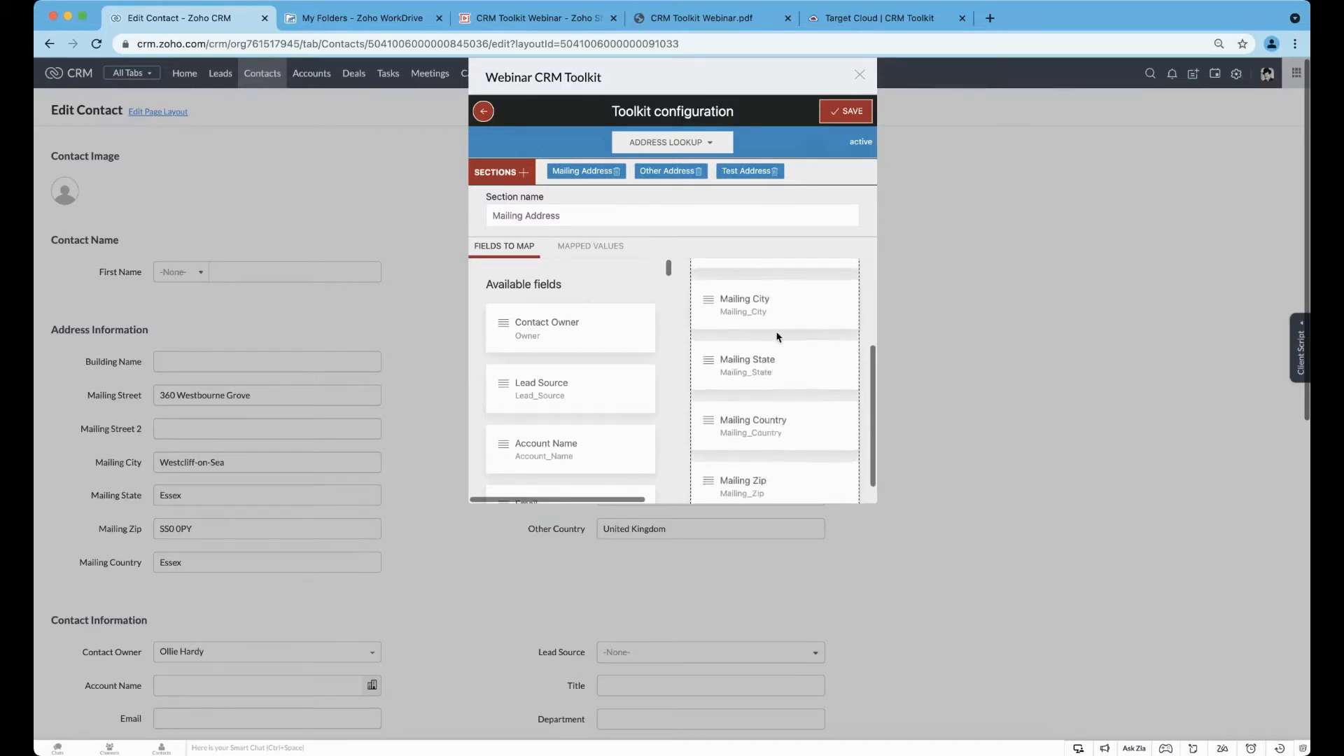
{"action": "scroll", "coordinate": [779, 335], "scroll_direction": "up", "scroll_amount": 4}
{"action": "left_click_drag", "start_coordinate": [871, 362], "coordinate": [783, 348]}
{"action": "scroll", "coordinate": [537, 353], "scroll_direction": "down", "scroll_amount": 2}
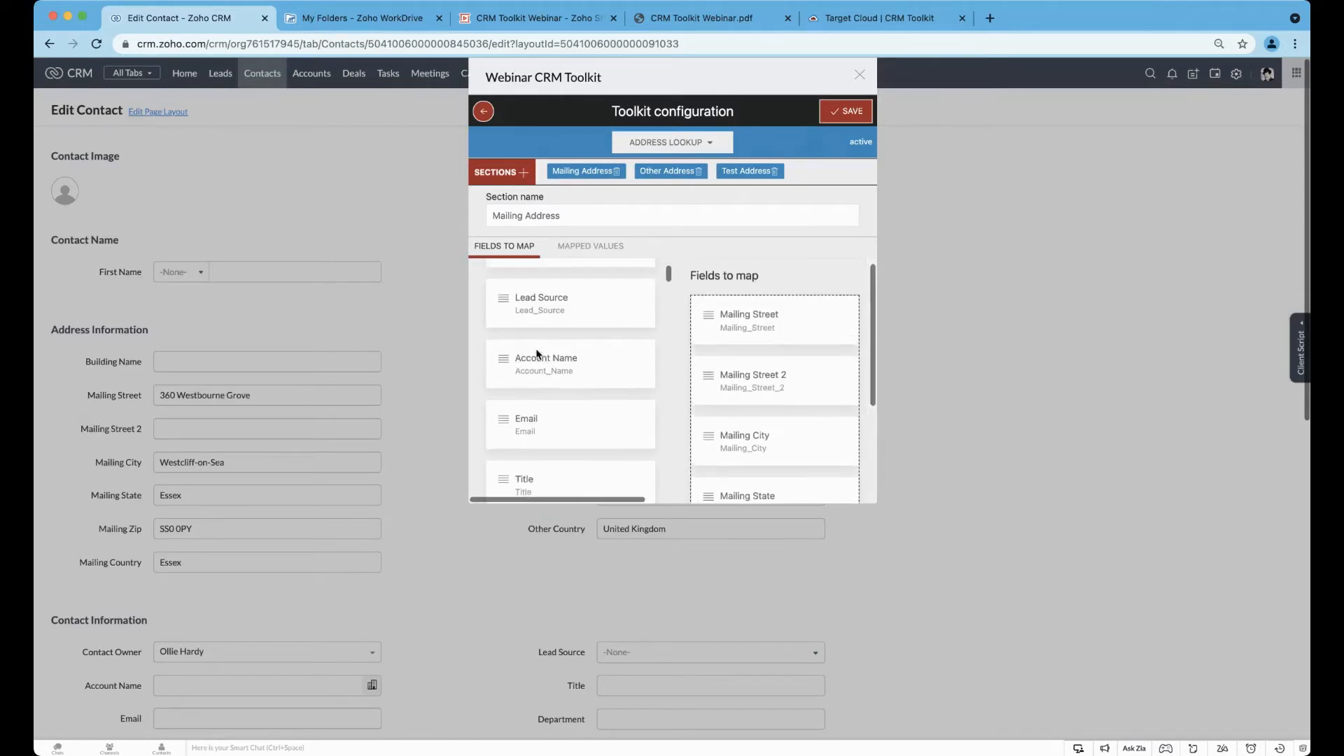
{"action": "scroll", "coordinate": [537, 354], "scroll_direction": "down", "scroll_amount": 10}
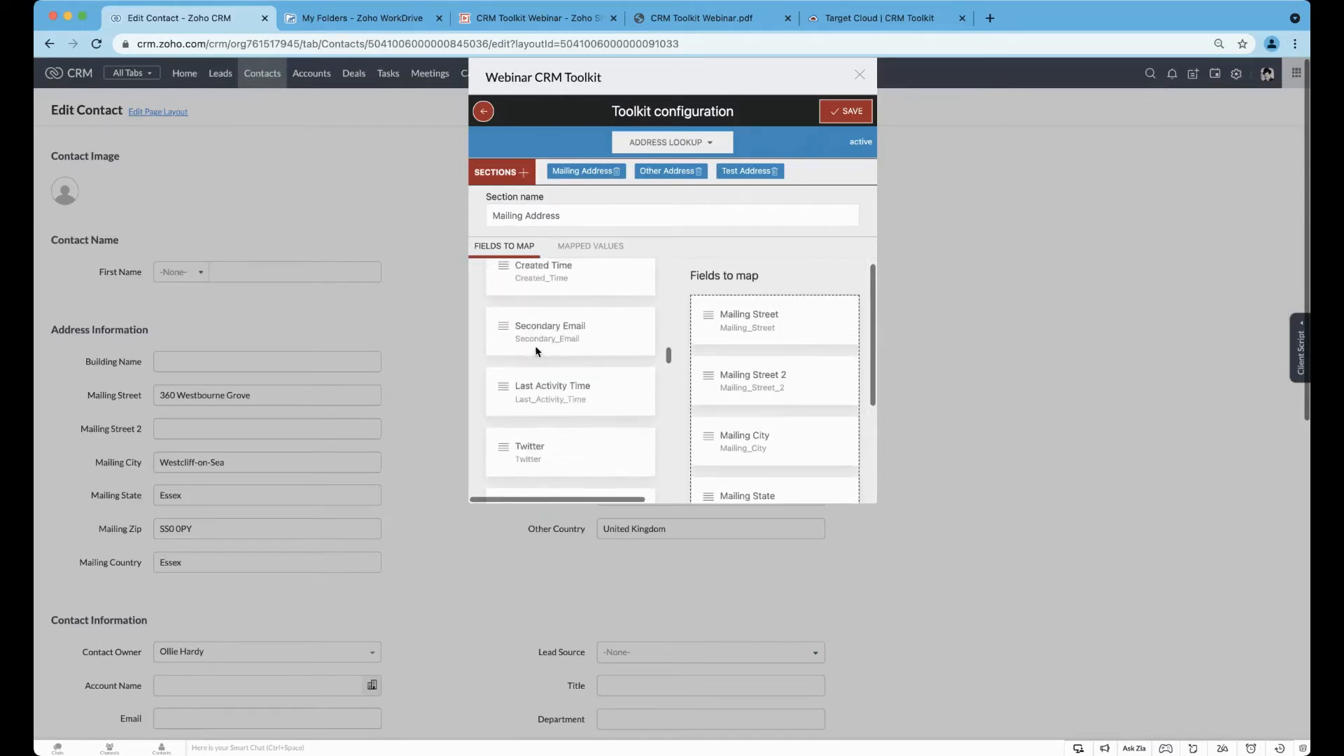
{"action": "scroll", "coordinate": [537, 351], "scroll_direction": "down", "scroll_amount": 10}
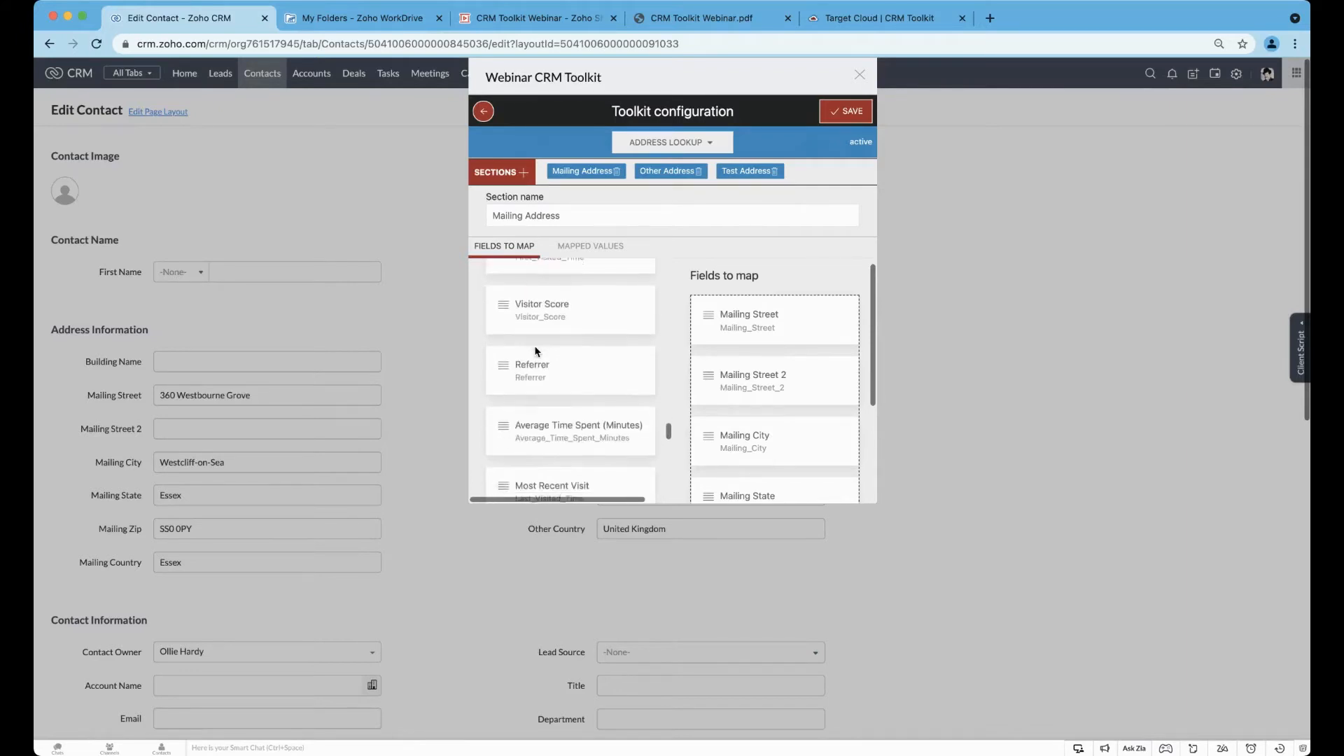
{"action": "scroll", "coordinate": [535, 346], "scroll_direction": "down", "scroll_amount": 6}
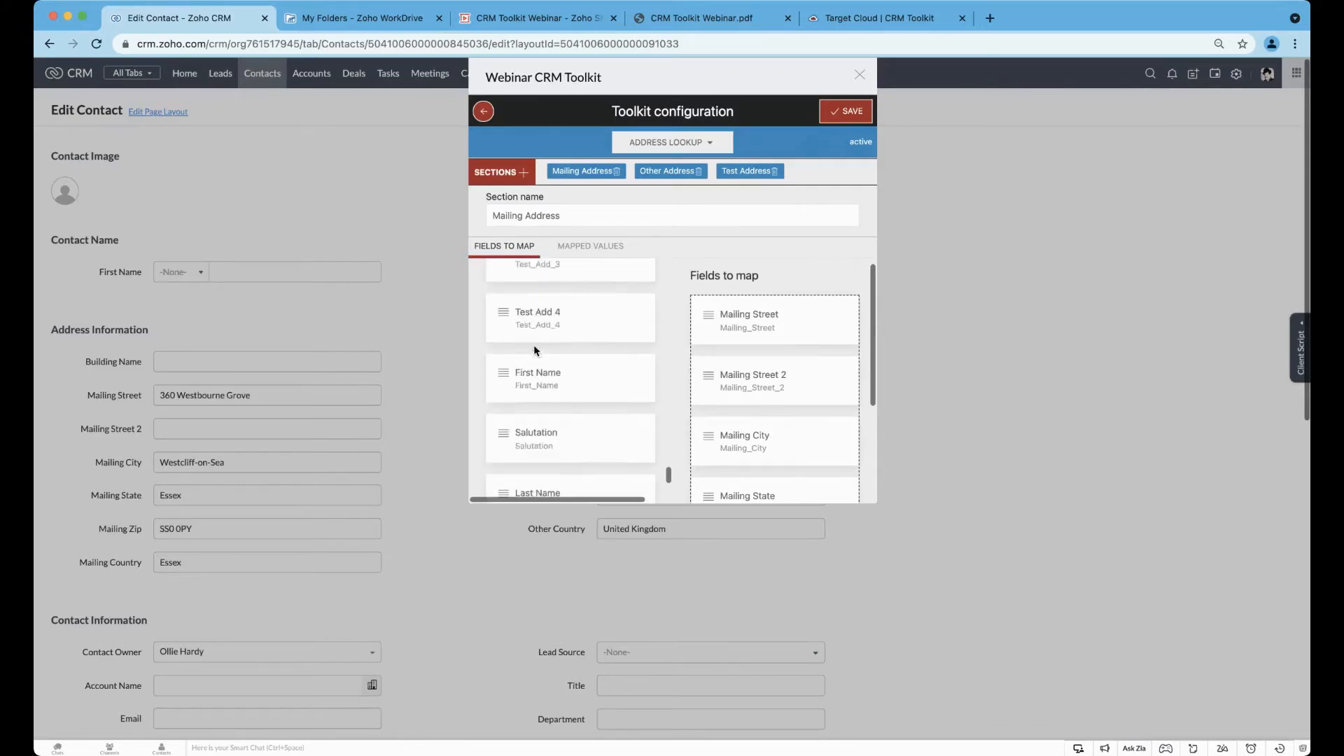
{"action": "scroll", "coordinate": [534, 349], "scroll_direction": "up", "scroll_amount": 5}
{"action": "scroll", "coordinate": [533, 344], "scroll_direction": "up", "scroll_amount": 5}
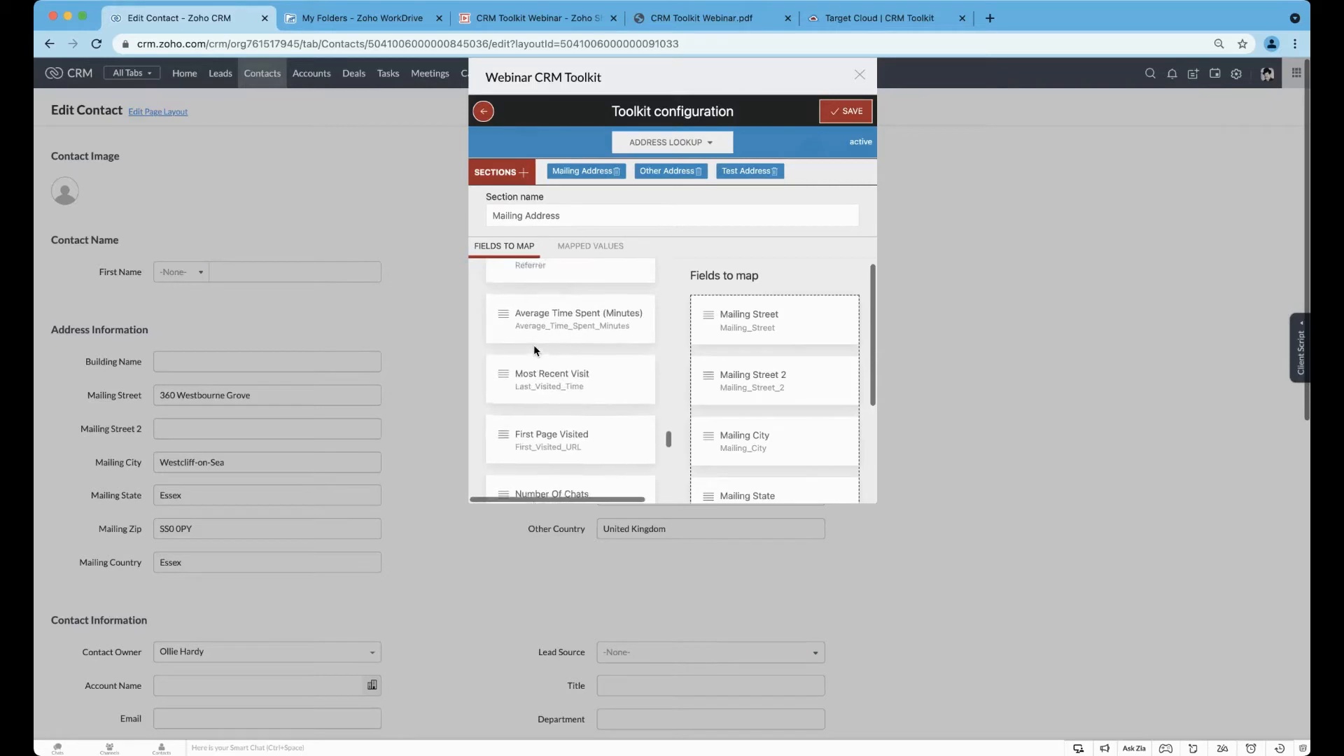
{"action": "left_click_drag", "start_coordinate": [553, 339], "coordinate": [770, 320]}
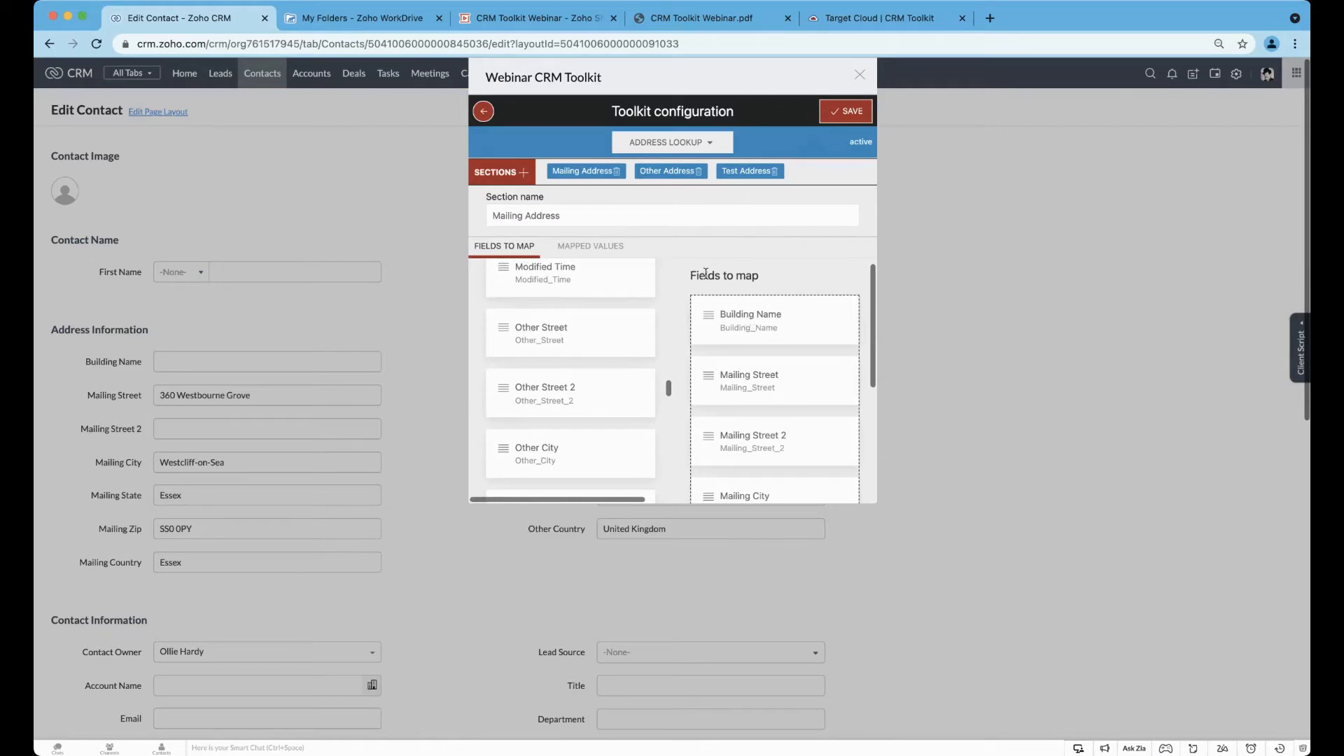
- Map the Building Name value to the Building Name field and save the toolkit configuration
{"action": "left_click", "coordinate": [601, 247]}
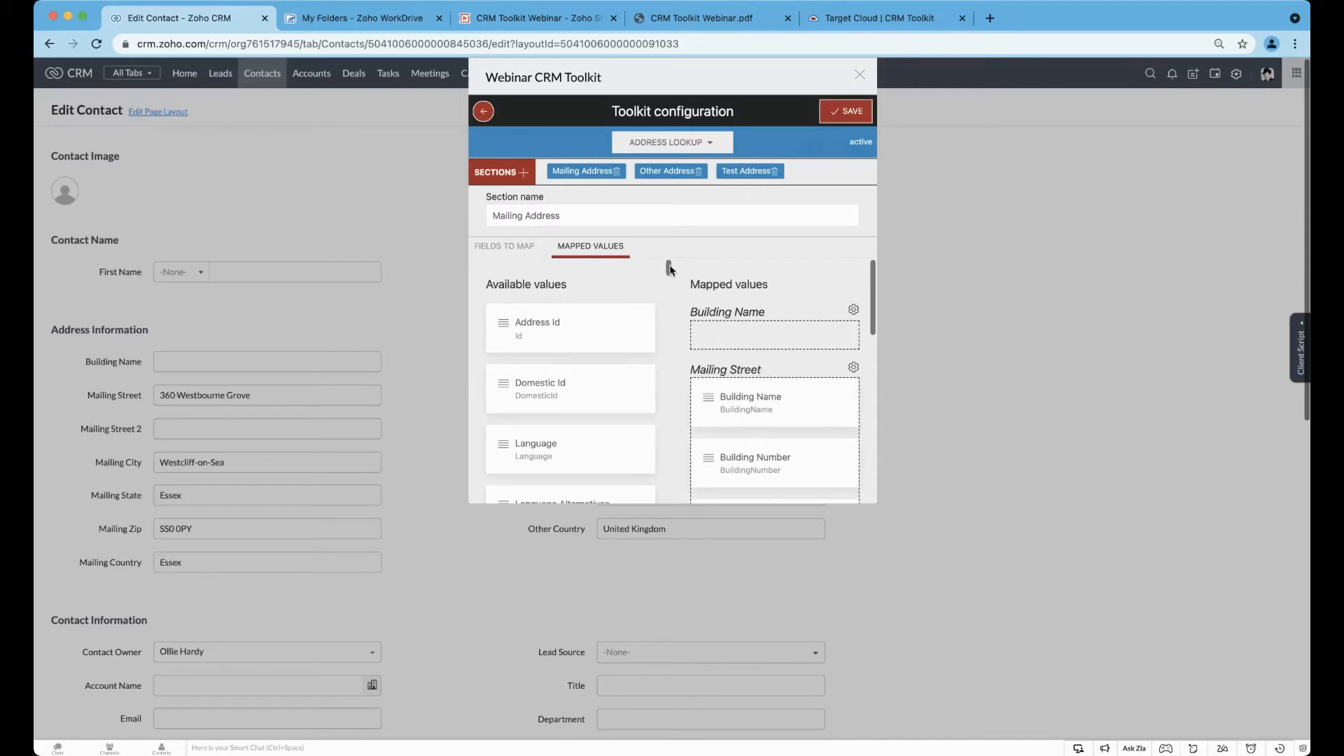
{"action": "scroll", "coordinate": [623, 318], "scroll_direction": "down", "scroll_amount": 3}
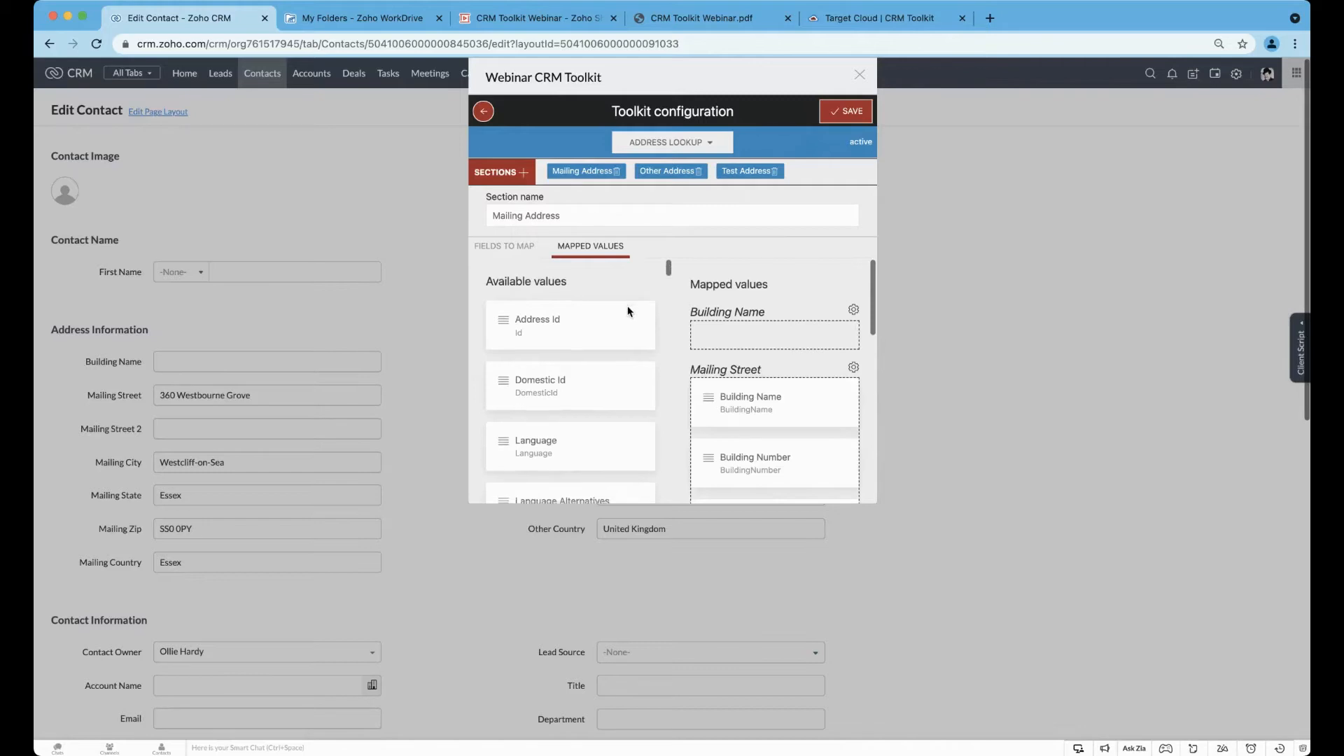
{"action": "scroll", "coordinate": [611, 331], "scroll_direction": "down", "scroll_amount": 2}
{"action": "scroll", "coordinate": [611, 330], "scroll_direction": "down", "scroll_amount": 2}
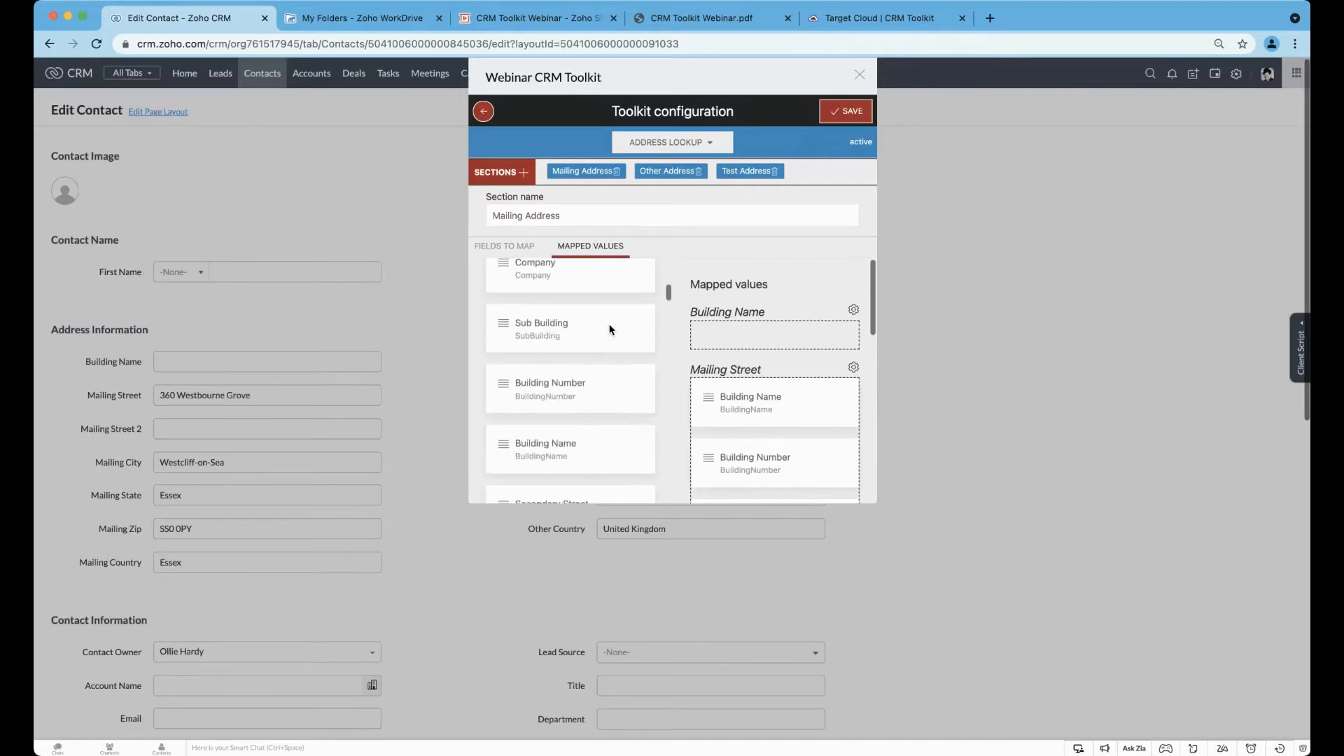
{"action": "left_click_drag", "start_coordinate": [576, 458], "coordinate": [784, 345]}
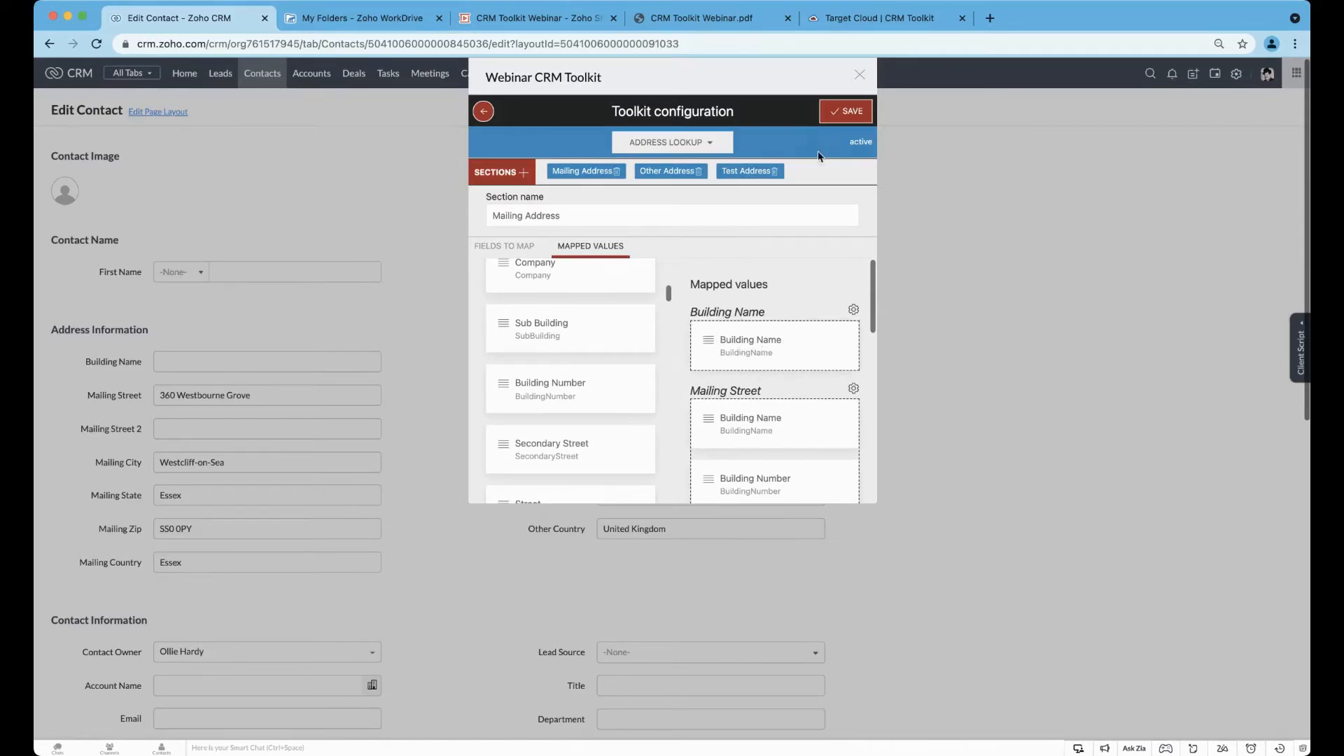
{"action": "left_click", "coordinate": [854, 112]}
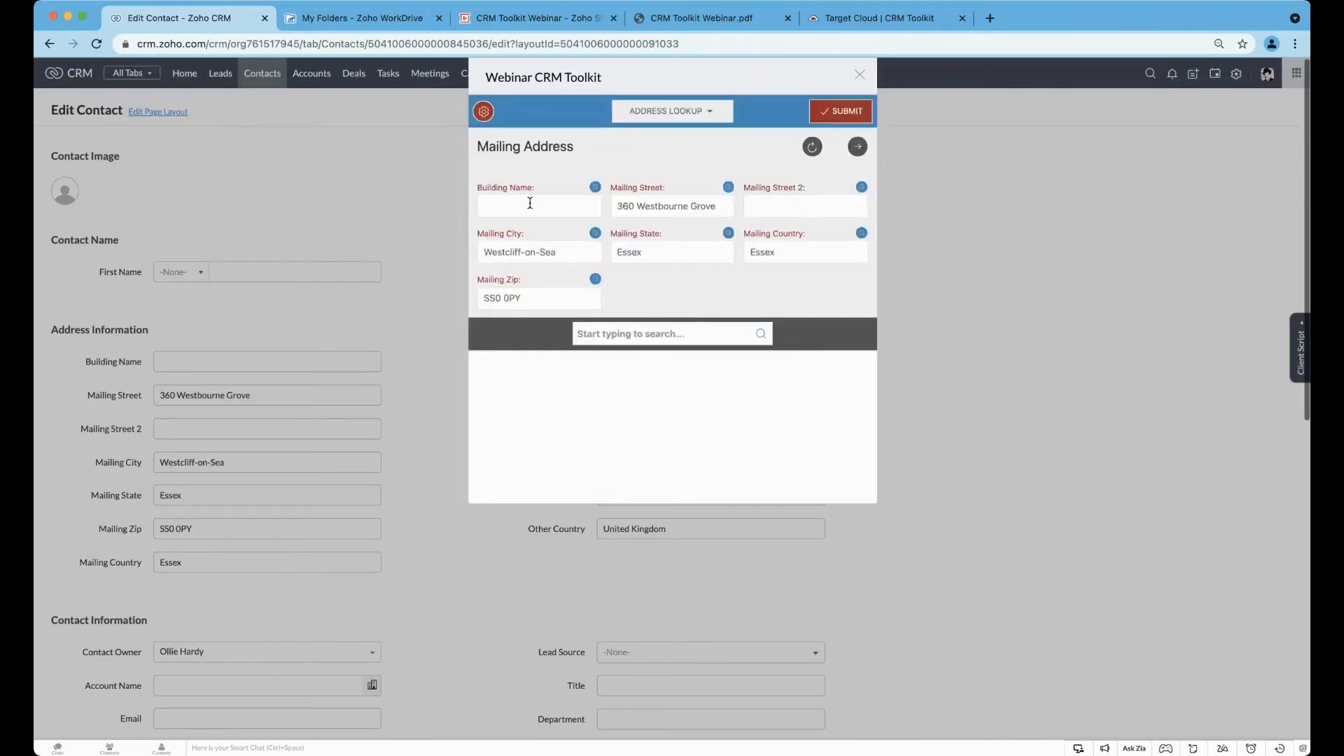
- Replace the mailing address with the second address found by postcode and house number, submit it, and save the contact
{"action": "left_click", "coordinate": [607, 334]}
{"action": "type", "text": "pr4"}
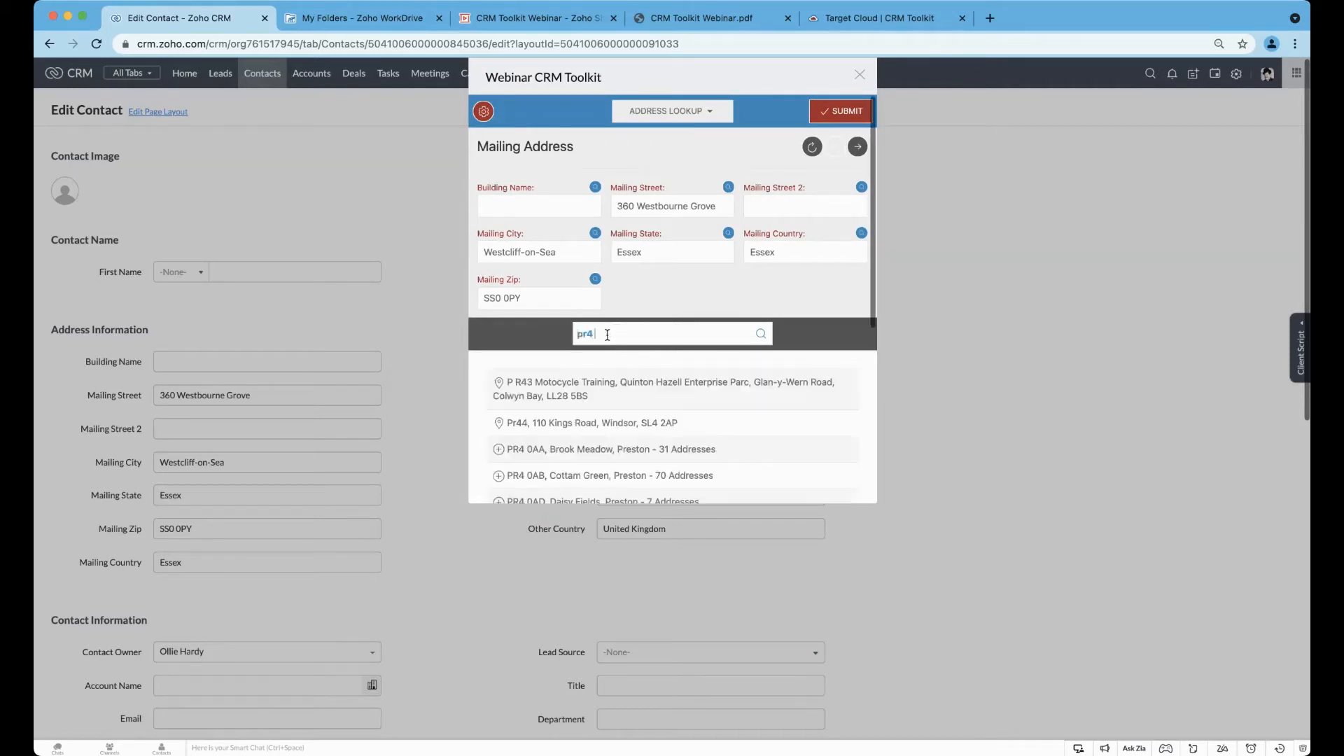
{"action": "type", "text": " 4td"}
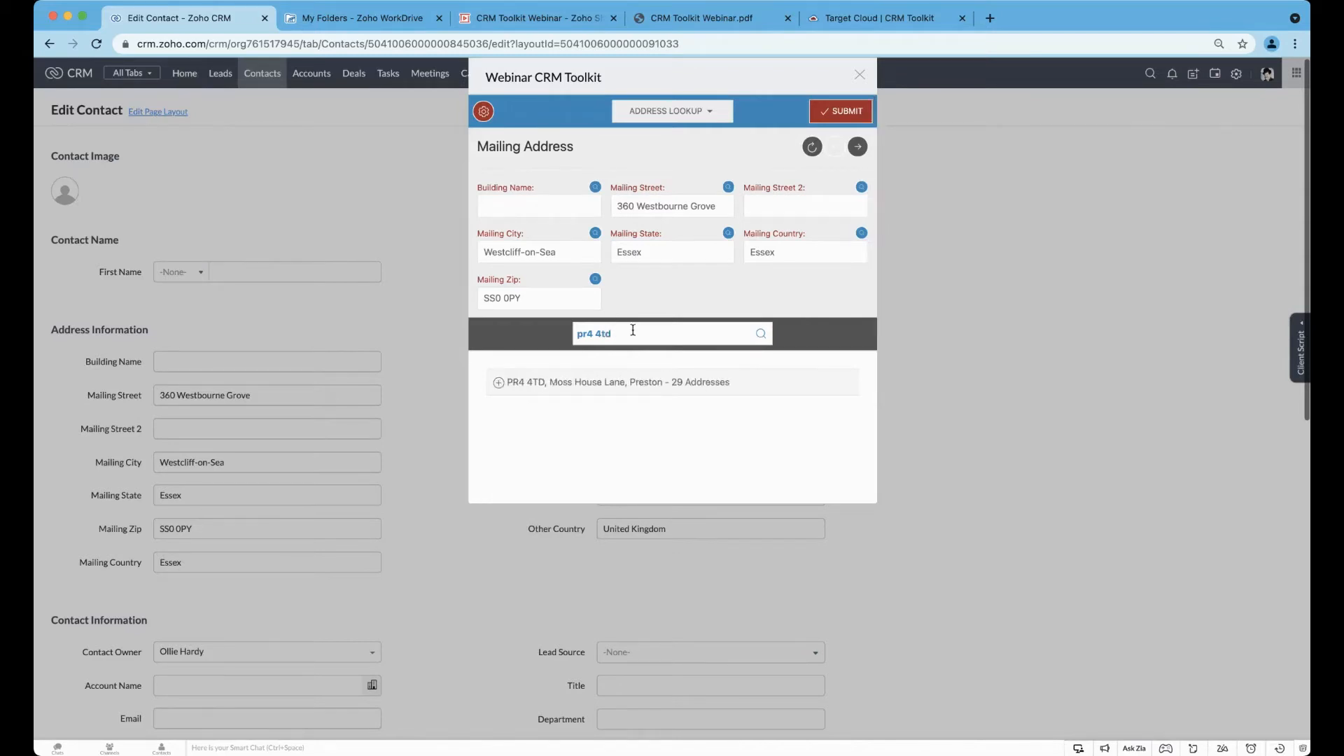
{"action": "type", "text": " 1"}
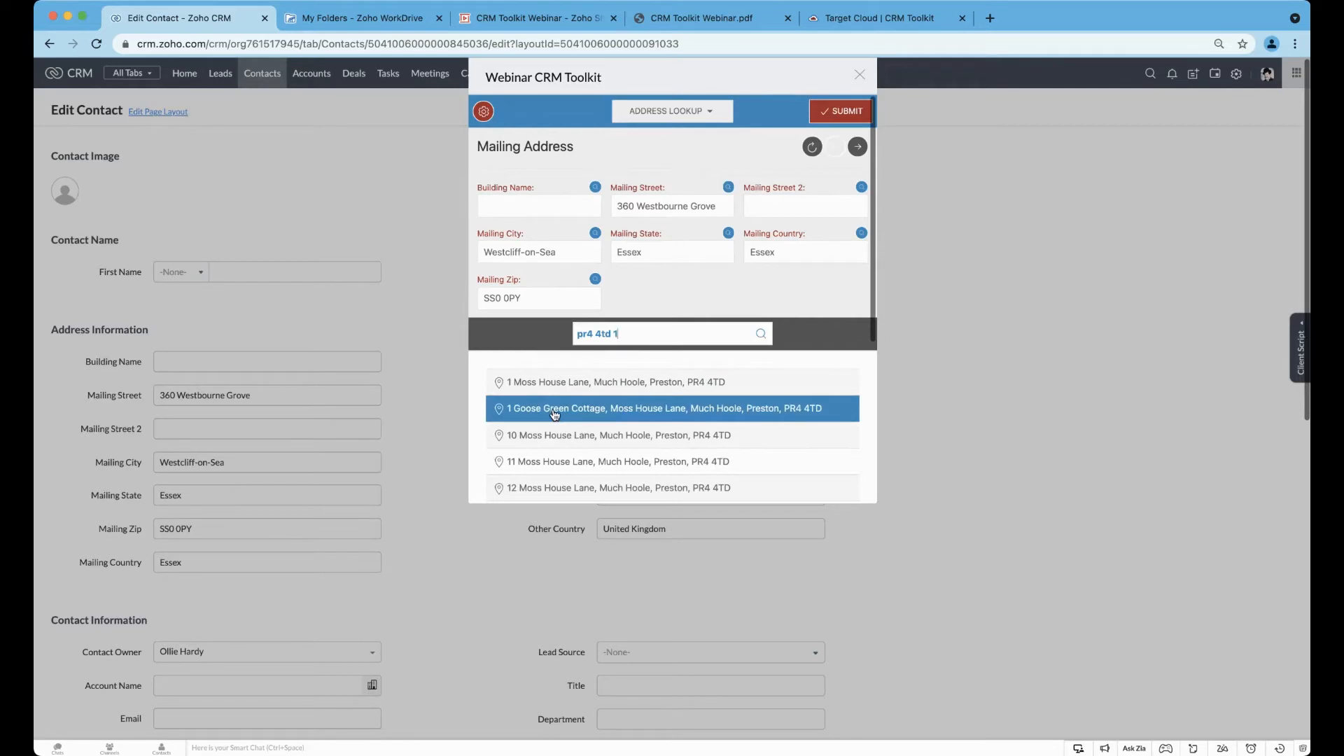
{"action": "left_click", "coordinate": [555, 414]}
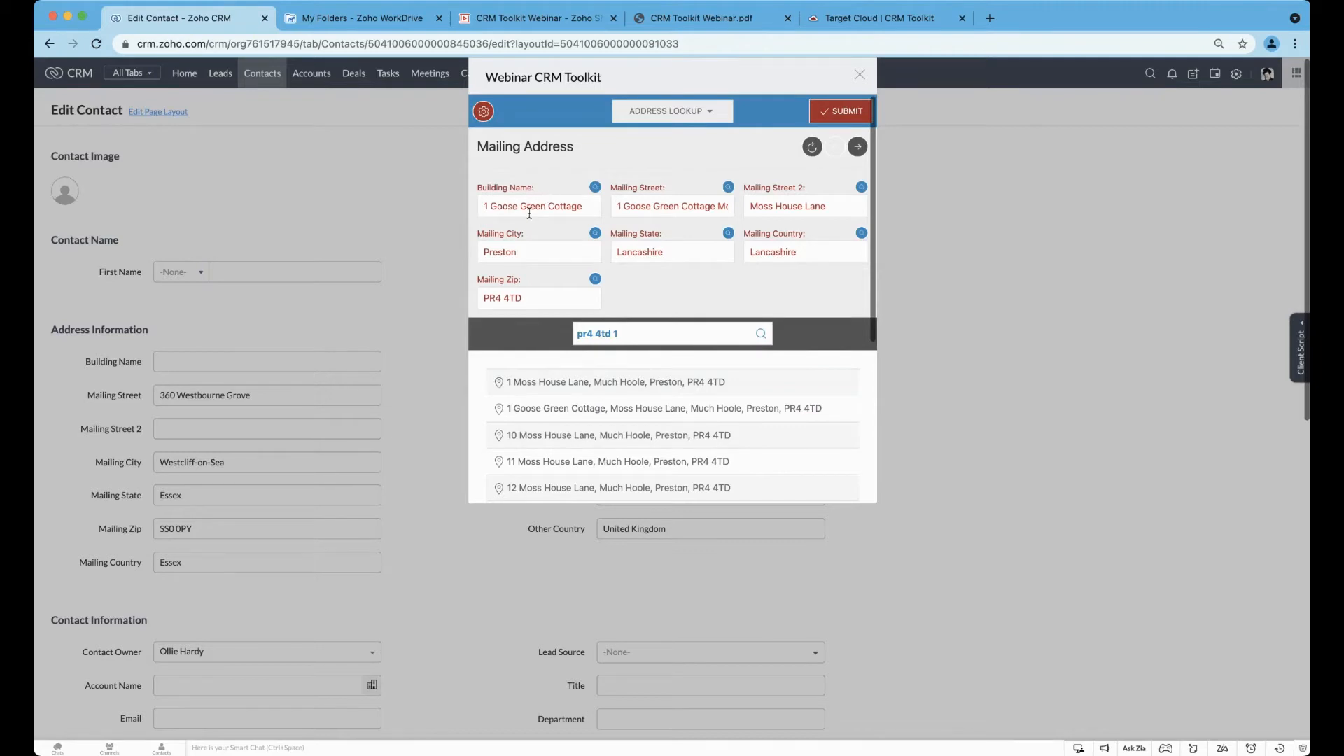
{"action": "left_click", "coordinate": [843, 114]}
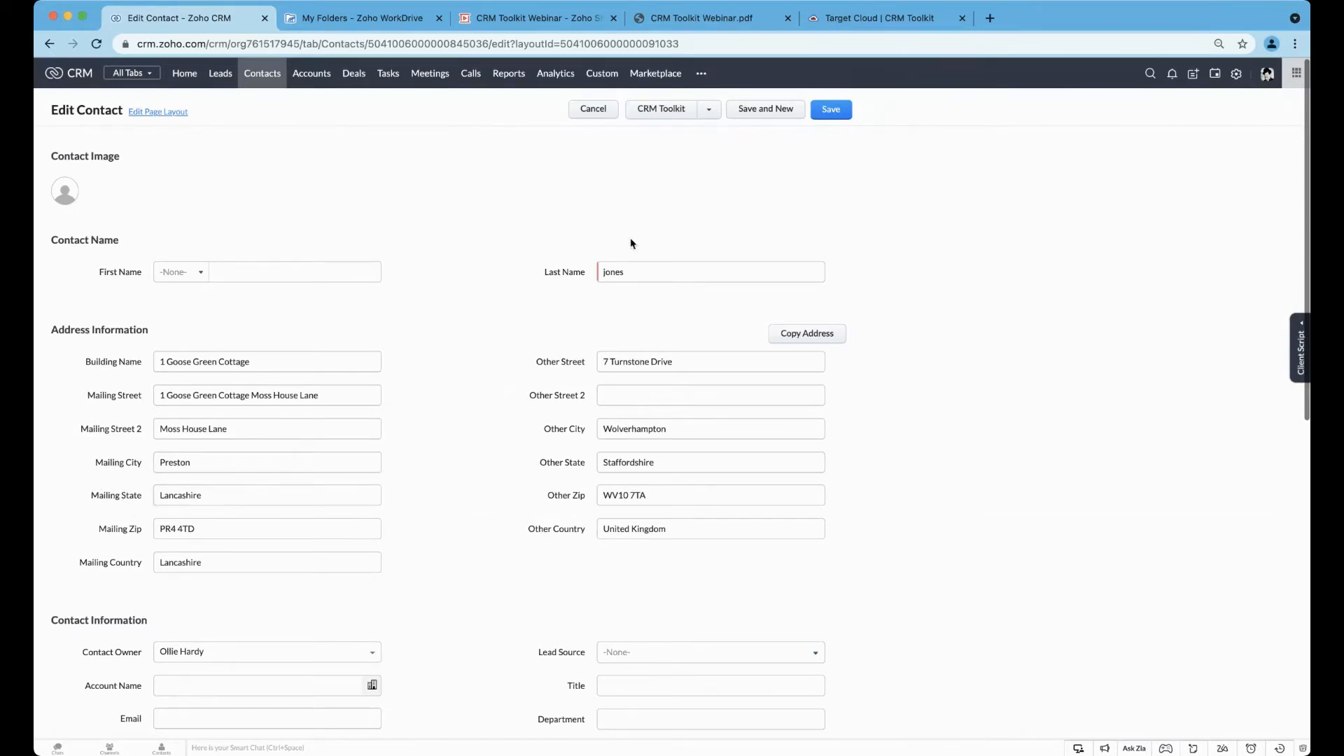
{"action": "left_click", "coordinate": [833, 110]}
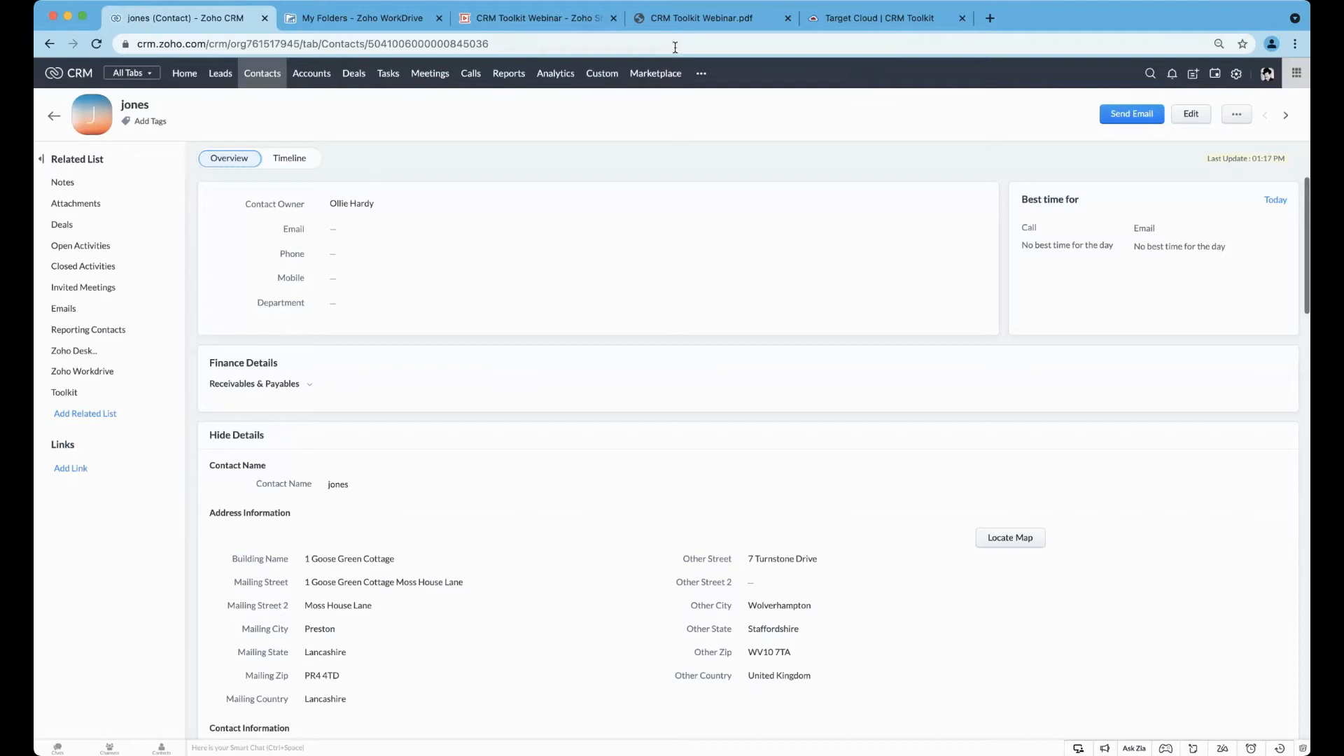
- Show the Step 2 slide of CRM Toolkit Webinar.pdf and return to the contact in Zoho CRM
{"action": "left_click", "coordinate": [710, 20]}
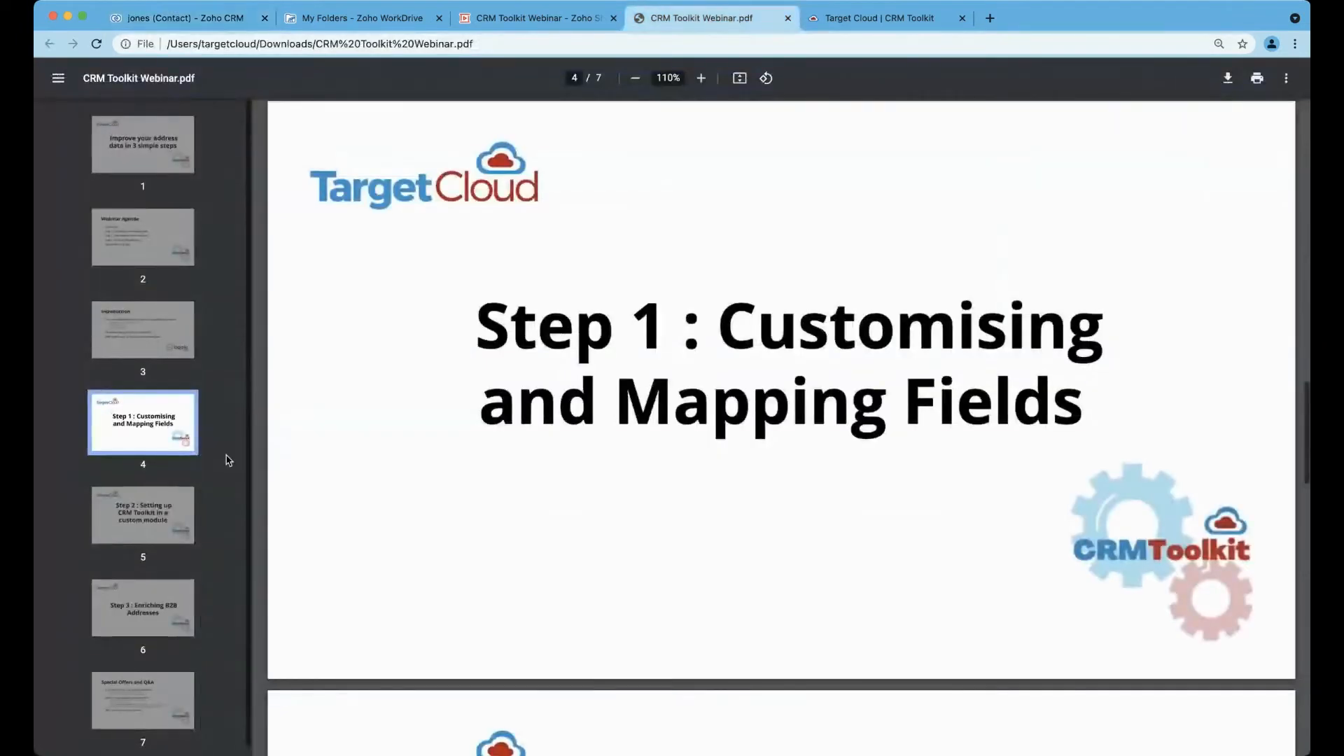
{"action": "left_click", "coordinate": [173, 512]}
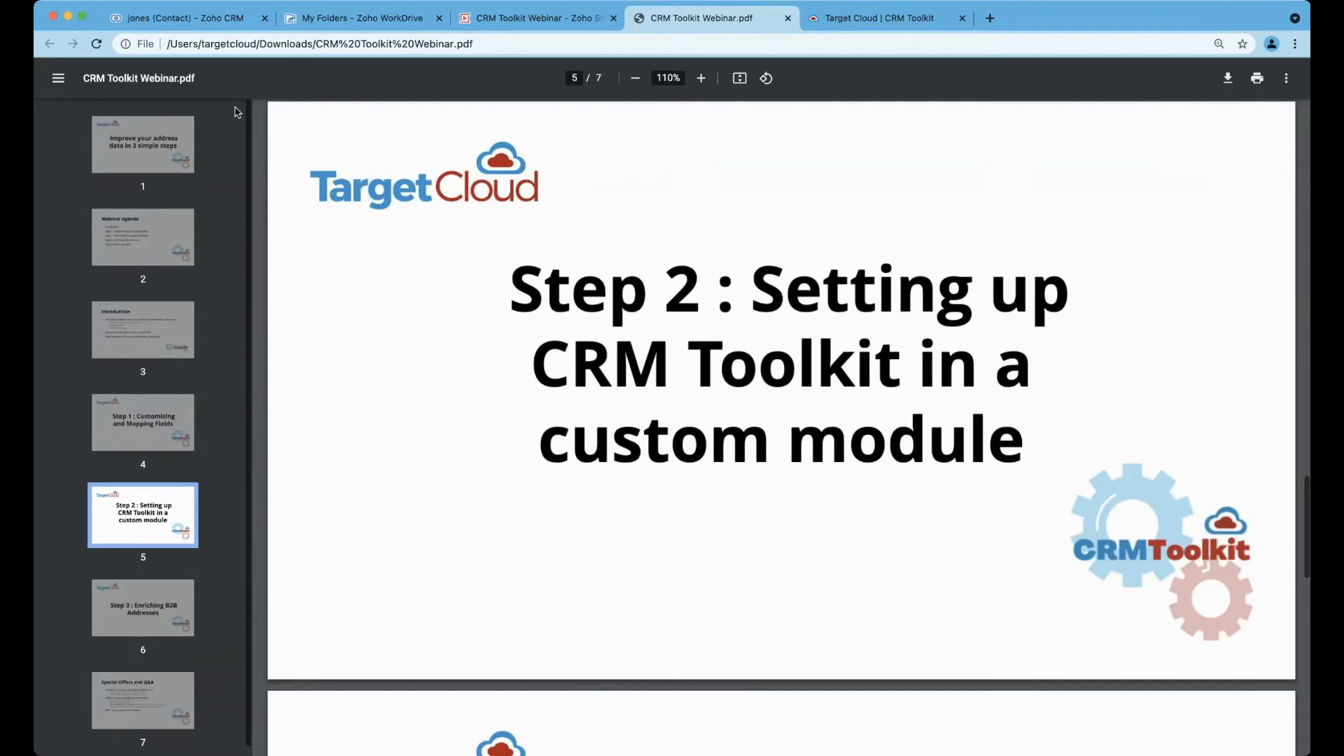
{"action": "left_click", "coordinate": [220, 21]}
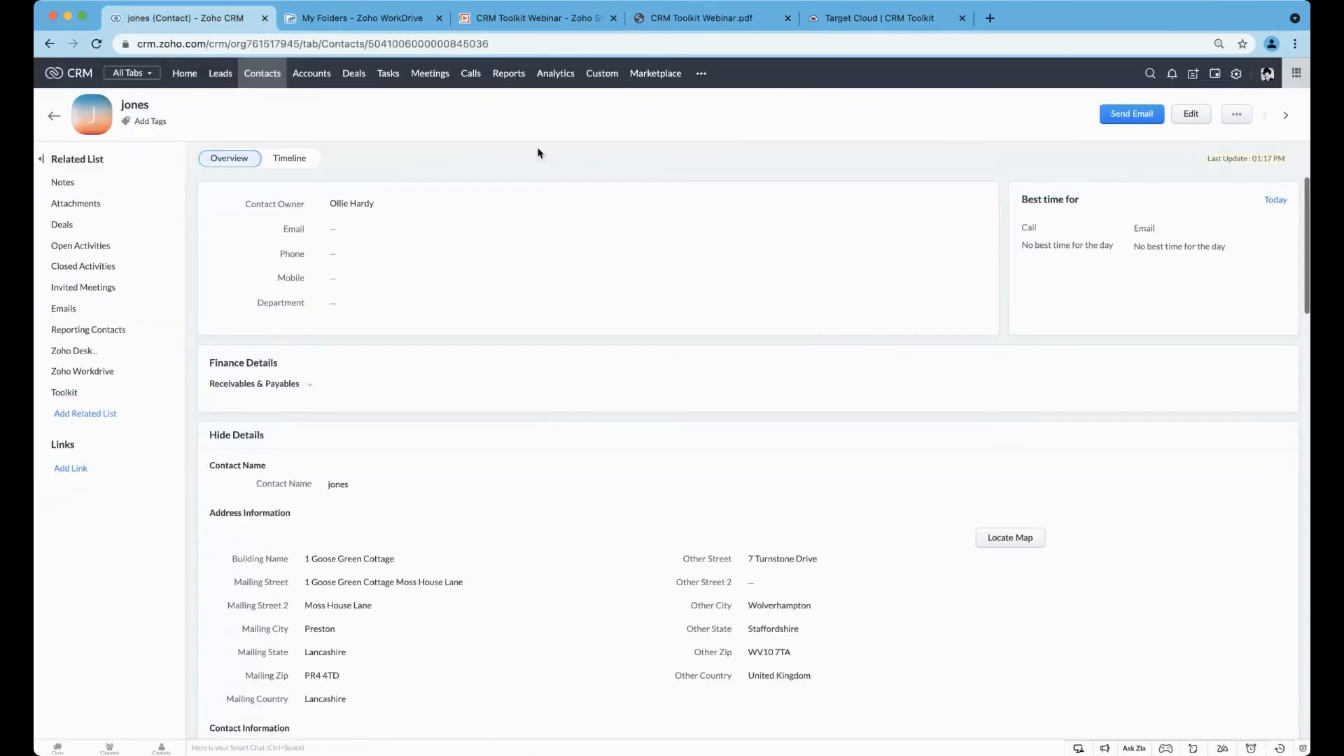
- Start a new custom module from the CRM's Modules and Fields setup and name it Toolkit Demo
{"action": "left_click", "coordinate": [1238, 75]}
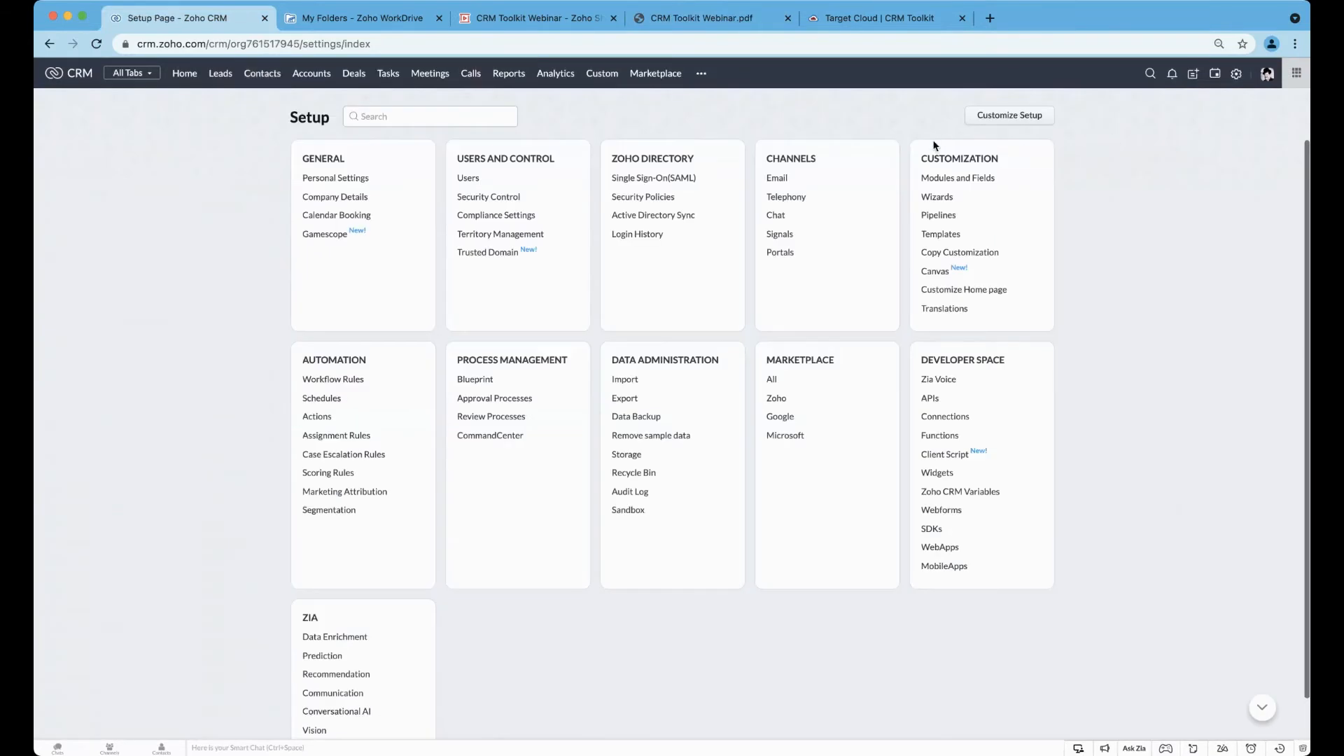
{"action": "left_click", "coordinate": [925, 177]}
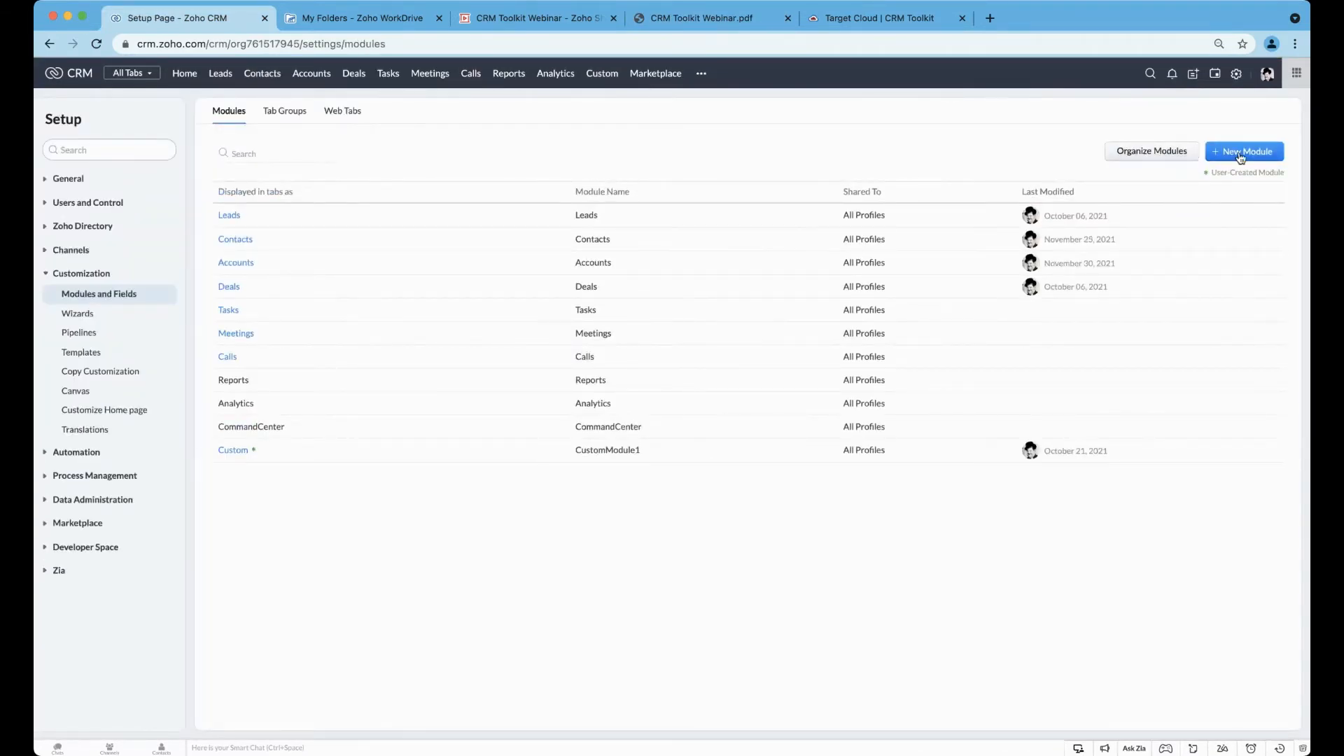
{"action": "left_click", "coordinate": [1241, 157]}
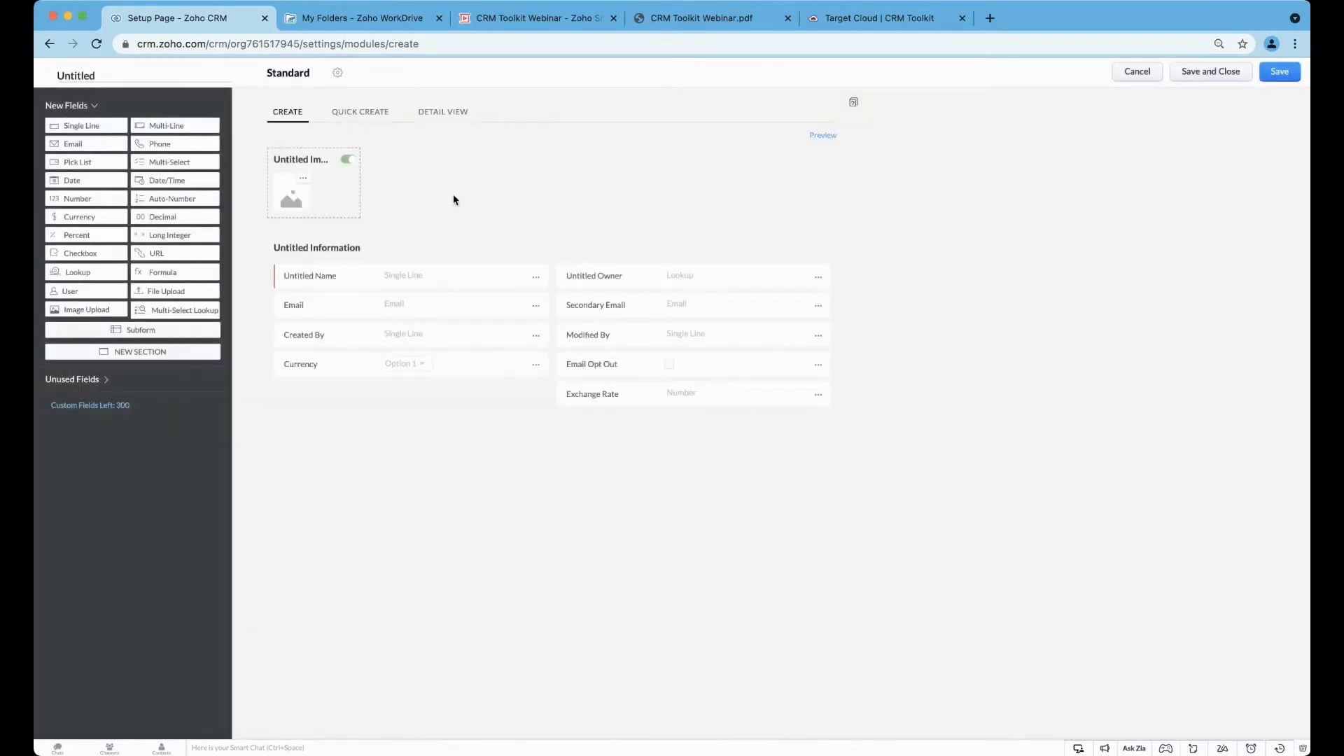
{"action": "left_click", "coordinate": [125, 74]}
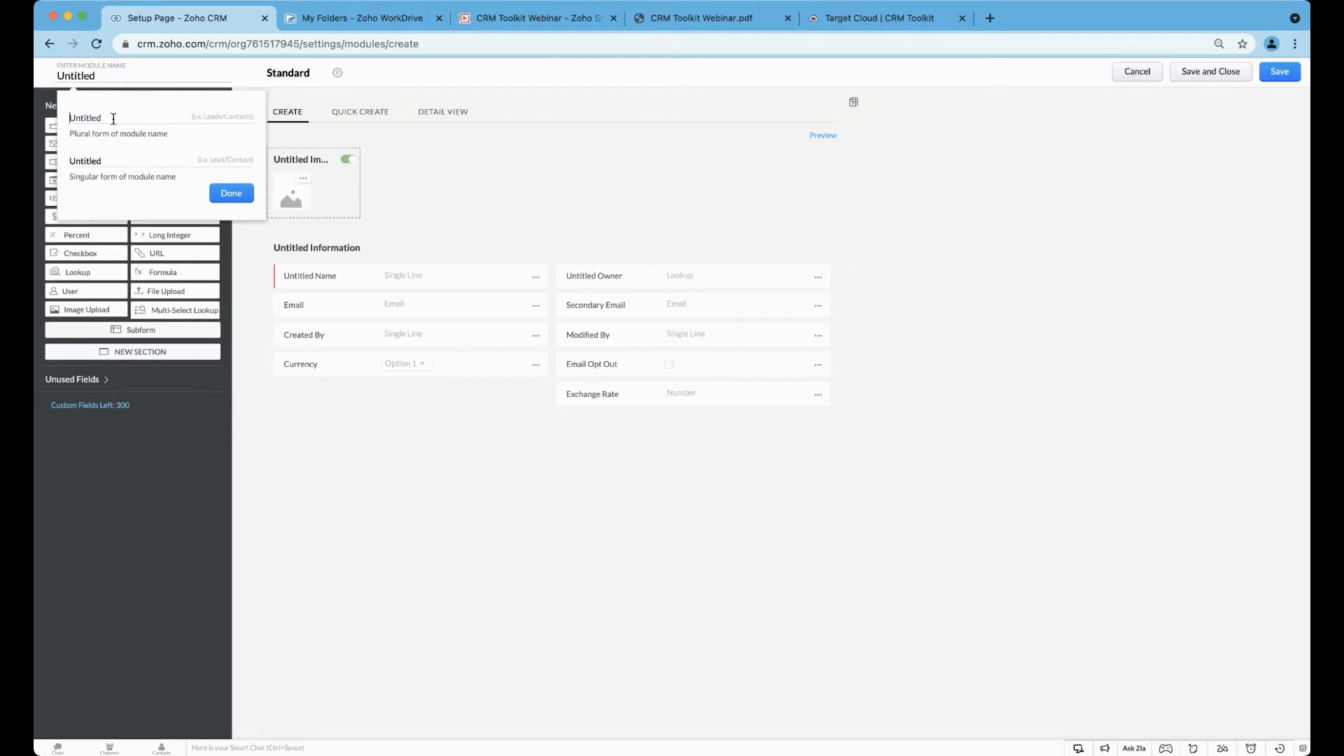
{"action": "key", "text": "super+a"}
{"action": "key", "text": "BackSpace"}
{"action": "type", "text": "Toolkit D"}
{"action": "left_click", "coordinate": [227, 189]}
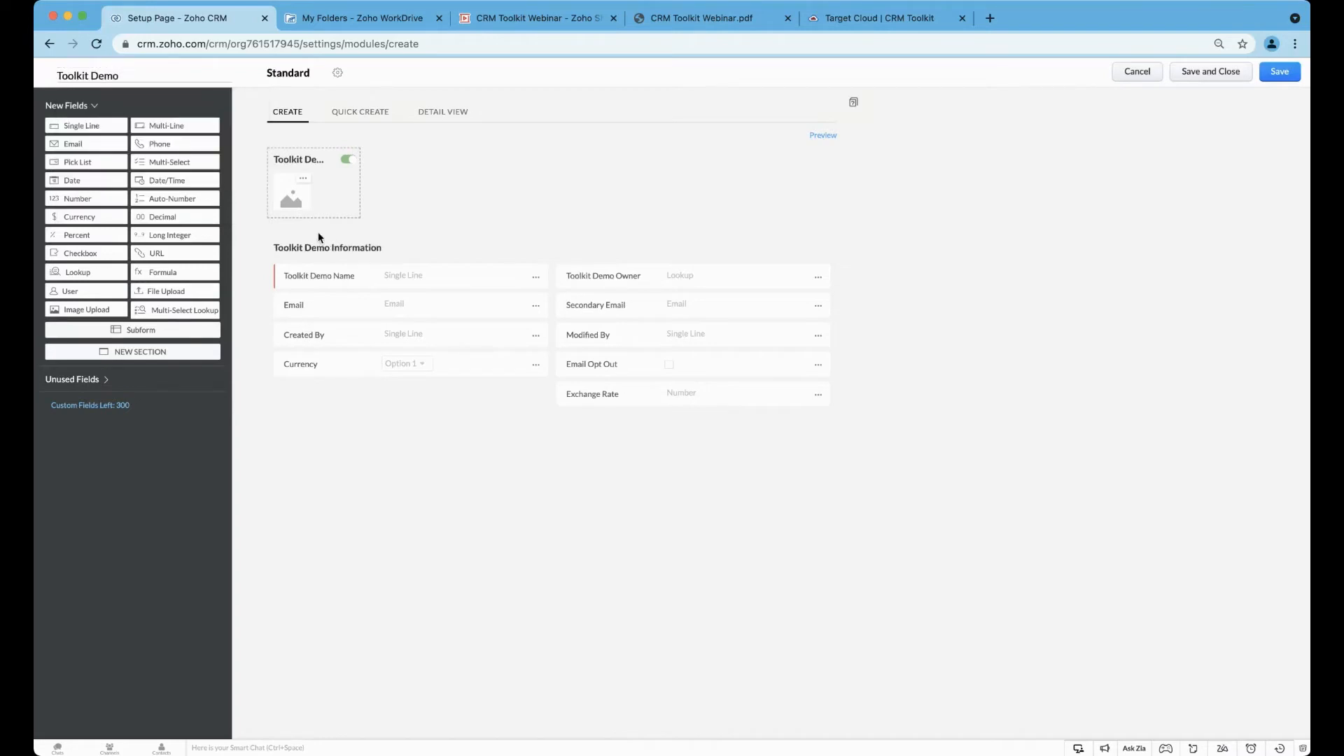
- Add a new section named Map Fields above the Toolkit Demo Information section
{"action": "left_click", "coordinate": [190, 351]}
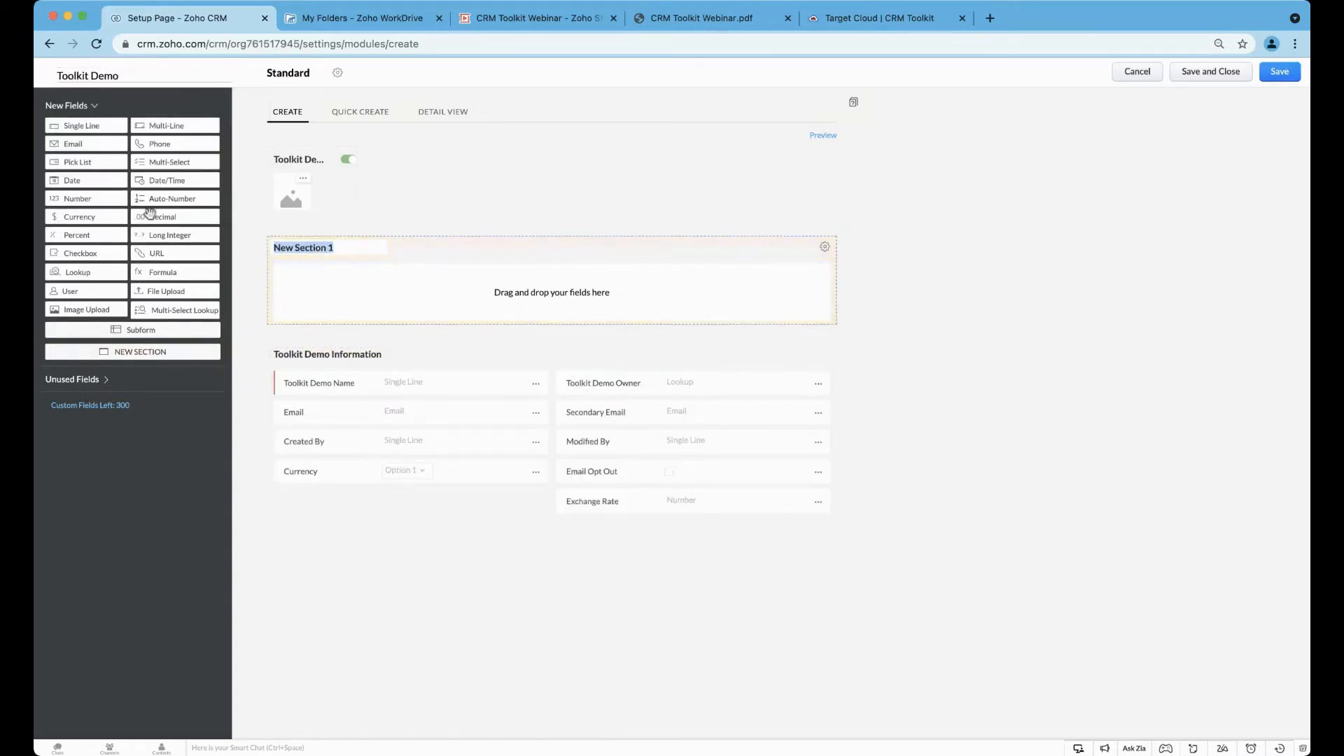
{"action": "type", "text": "Mapp"}
{"action": "type", "text": " Fields"}
{"action": "key", "text": "Return"}
- Add two single-line fields named Building Name and Company to the Map Fields section
{"action": "left_click_drag", "start_coordinate": [108, 127], "coordinate": [340, 290]}
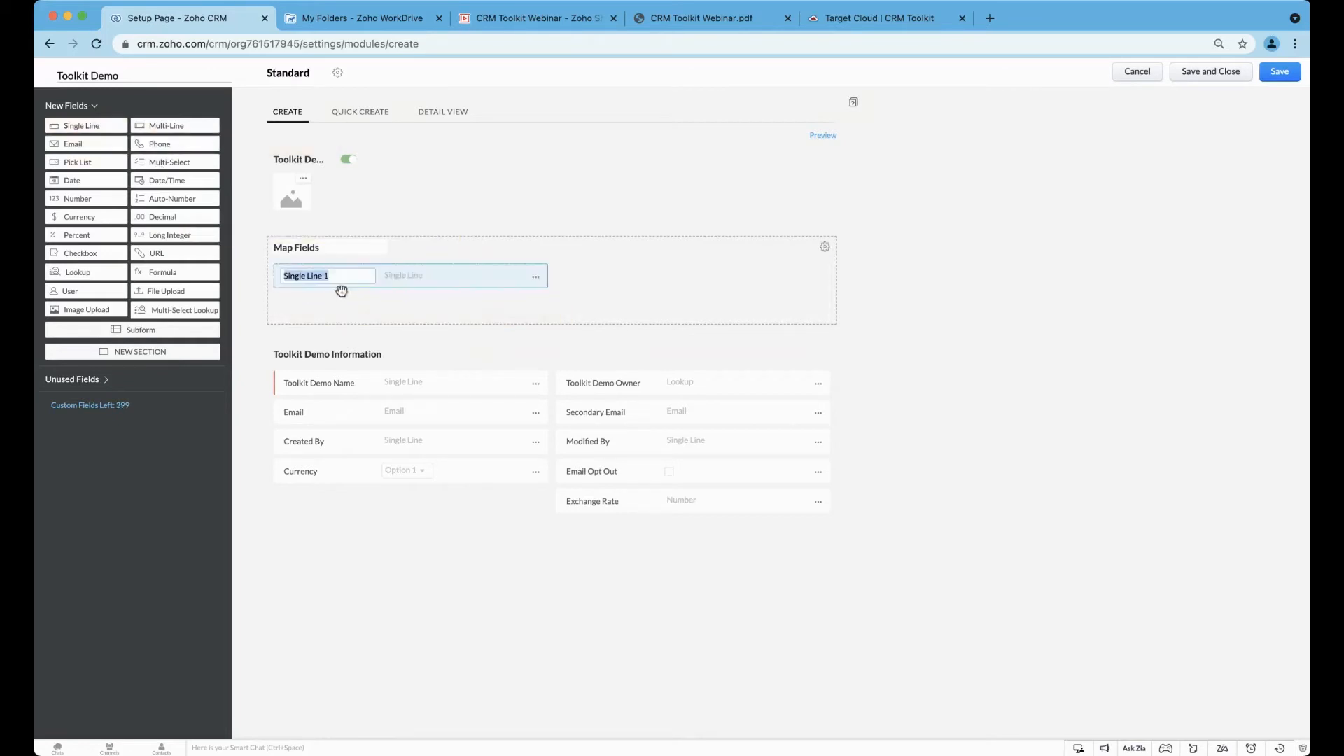
{"action": "type", "text": "Building Name"}
{"action": "left_click", "coordinate": [381, 246]}
{"action": "left_click_drag", "start_coordinate": [124, 130], "coordinate": [338, 301]}
{"action": "type", "text": "Com"}
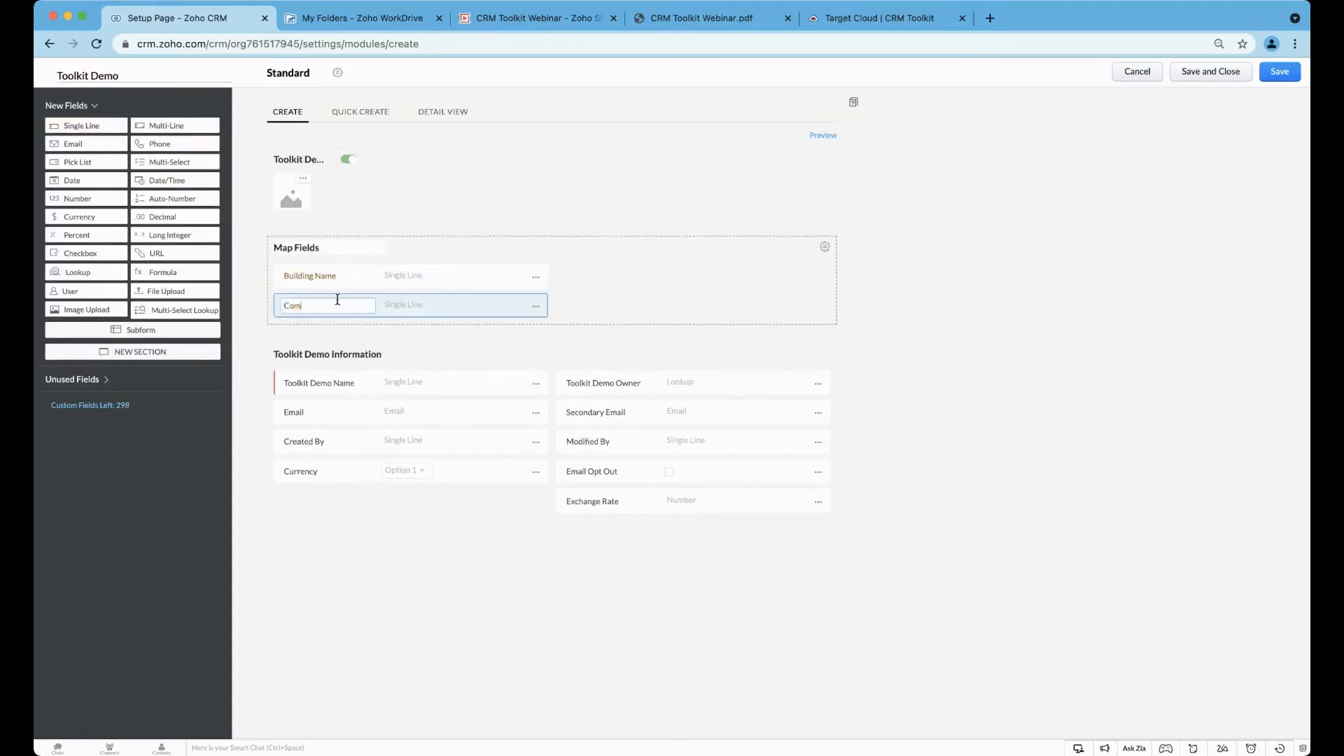
{"action": "type", "text": "pany"}
{"action": "left_click", "coordinate": [255, 284]}
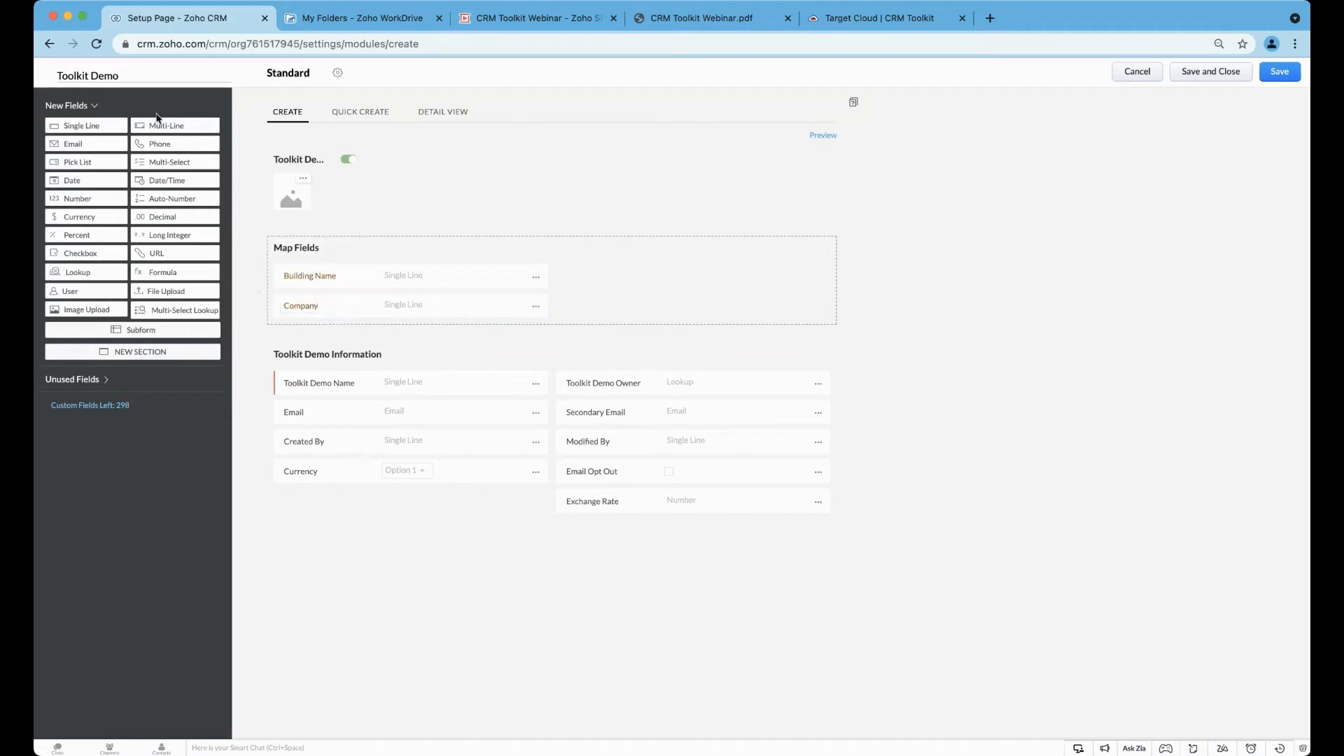
- Add single-line fields named Street and County below Company in the Map Fields section
{"action": "left_click_drag", "start_coordinate": [104, 126], "coordinate": [332, 329]}
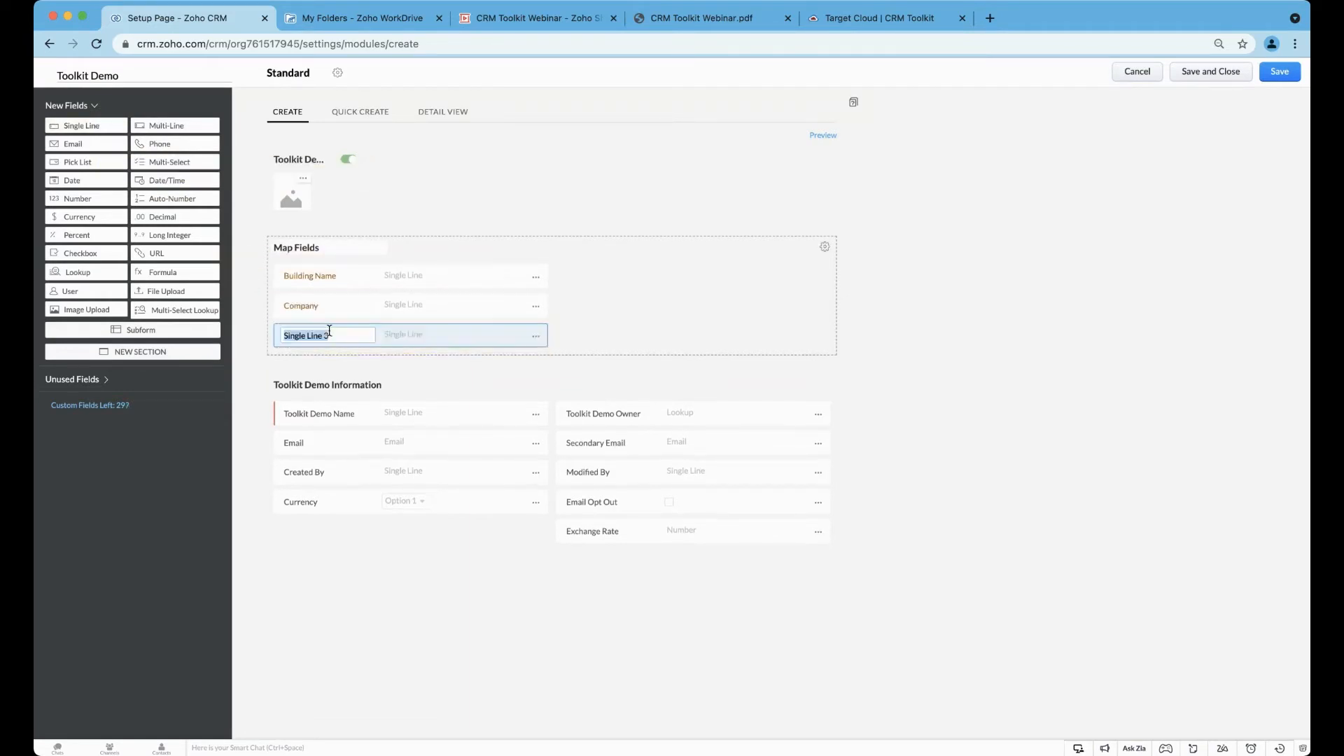
{"action": "type", "text": "Street"}
{"action": "left_click", "coordinate": [271, 290]}
{"action": "left_click_drag", "start_coordinate": [103, 126], "coordinate": [351, 363]}
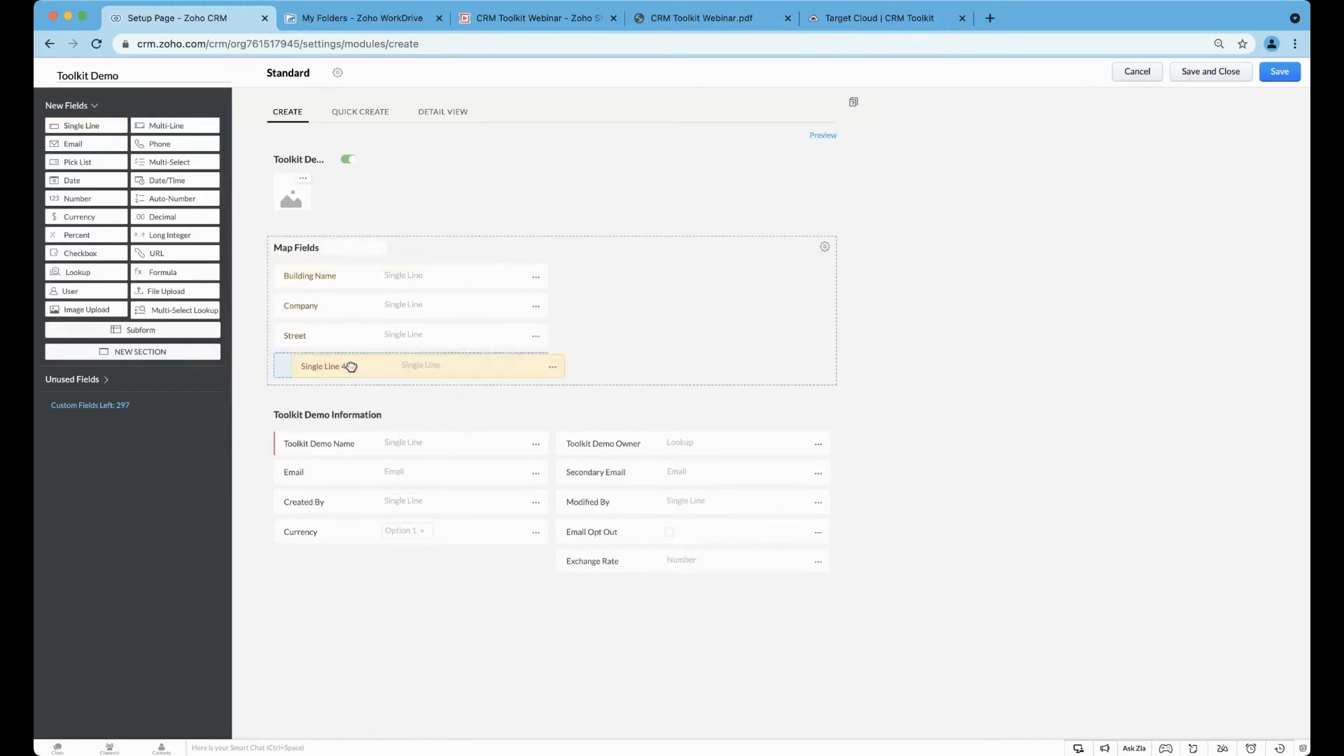
{"action": "type", "text": "County"}
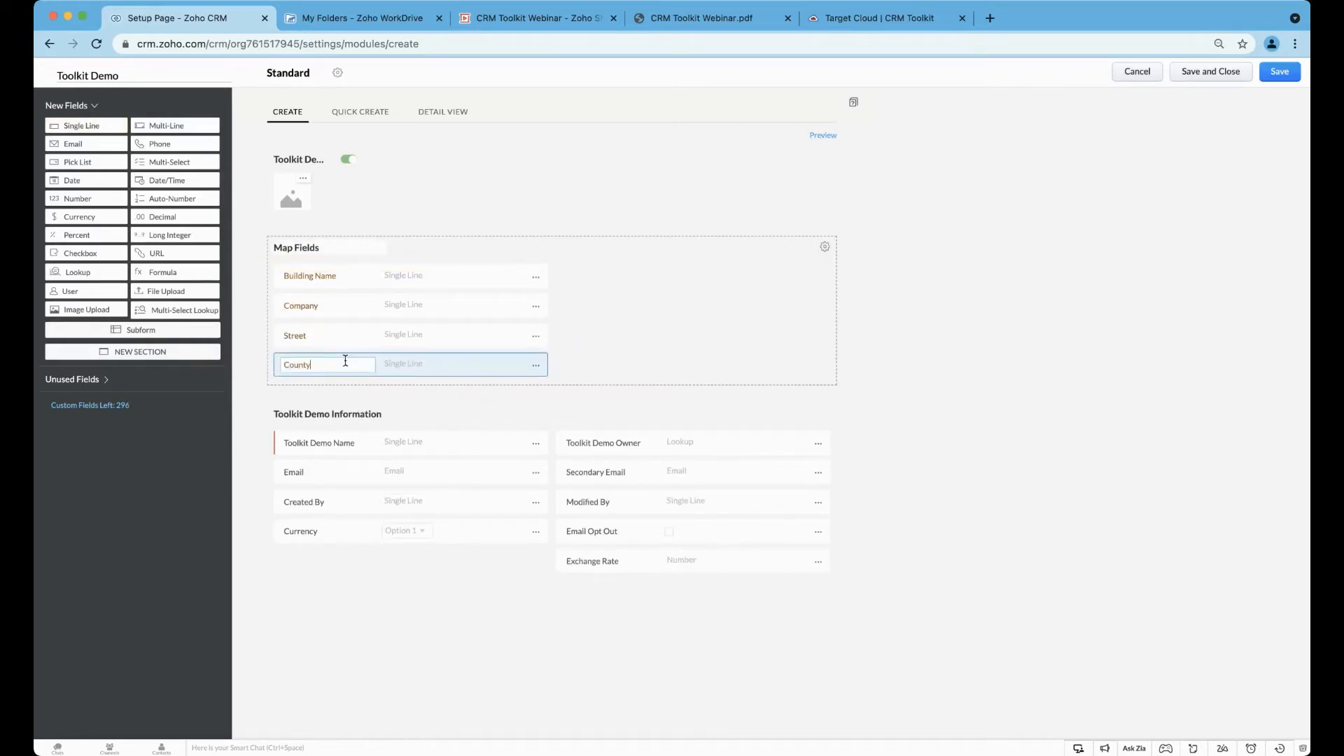
{"action": "left_click", "coordinate": [253, 310]}
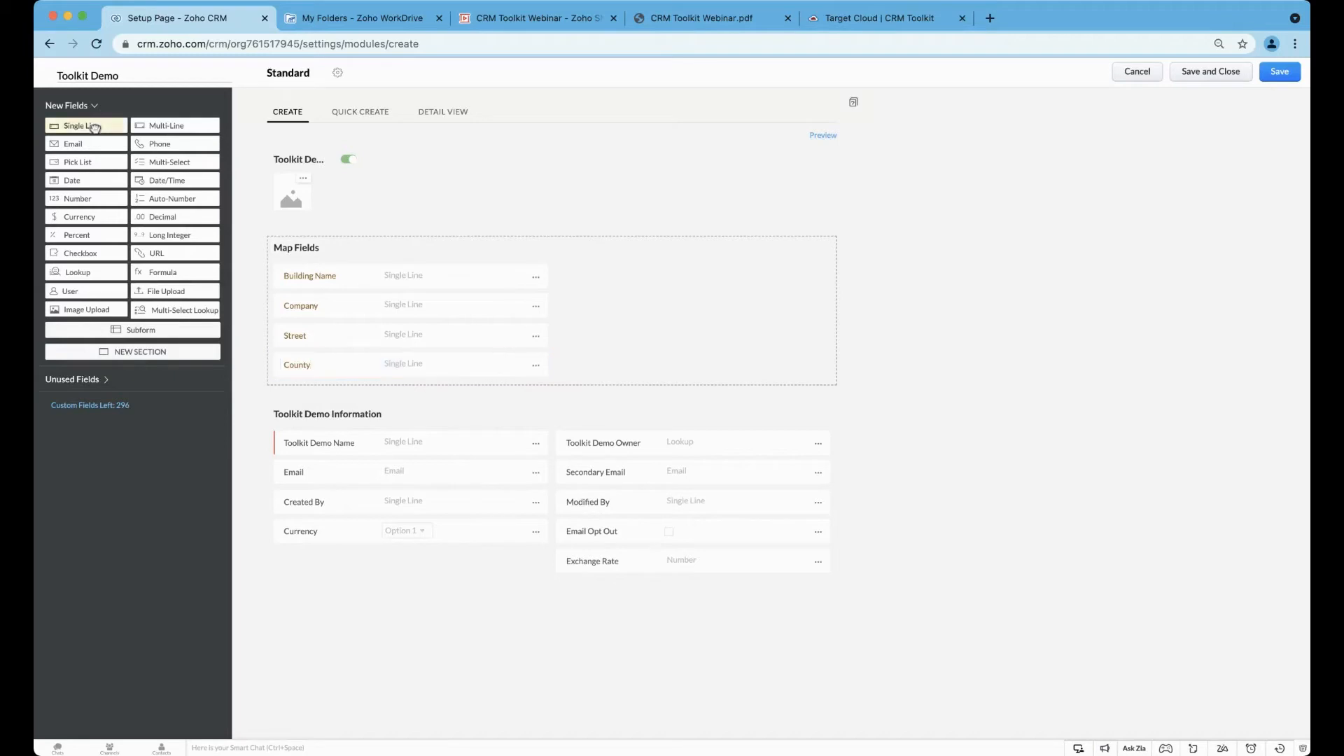
- Add a single-line field named Postcode below County in the Map Fields section
{"action": "left_click_drag", "start_coordinate": [95, 126], "coordinate": [324, 384]}
{"action": "type", "text": "Pos"}
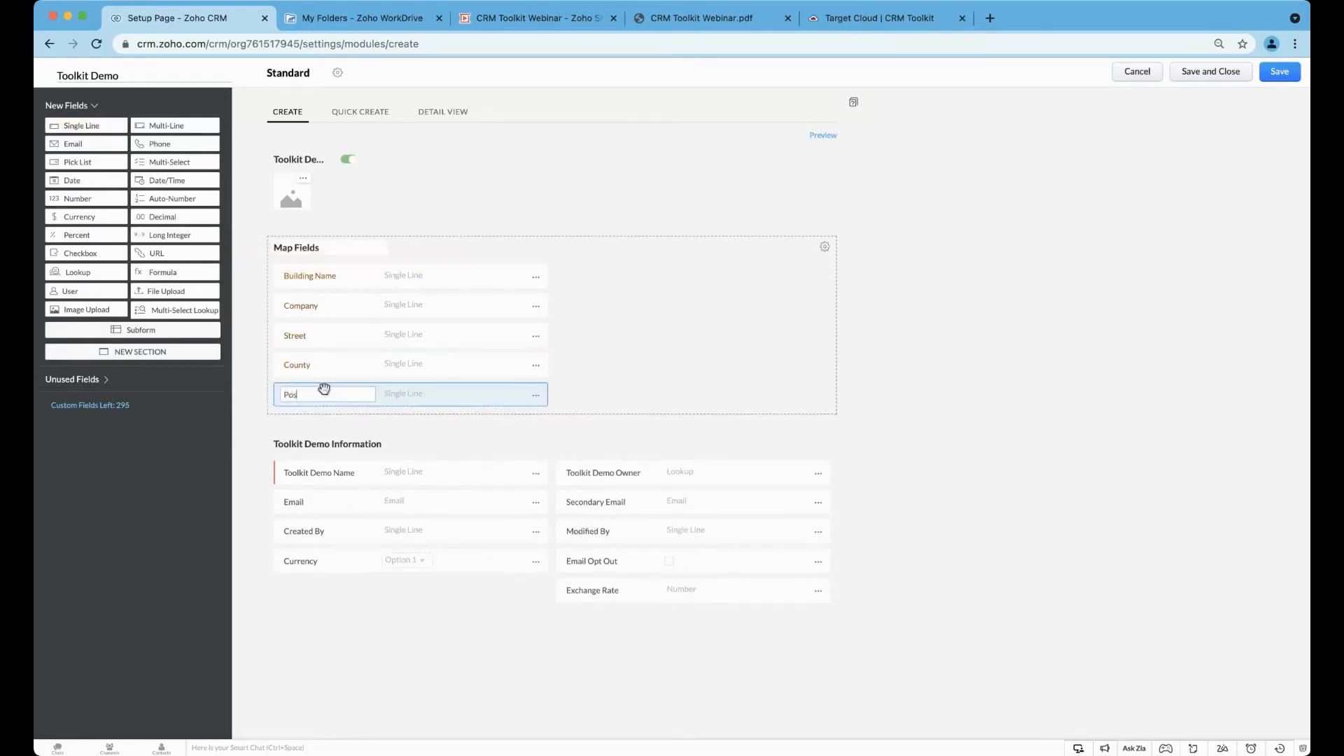
{"action": "type", "text": "tcode"}
{"action": "left_click", "coordinate": [257, 307]}
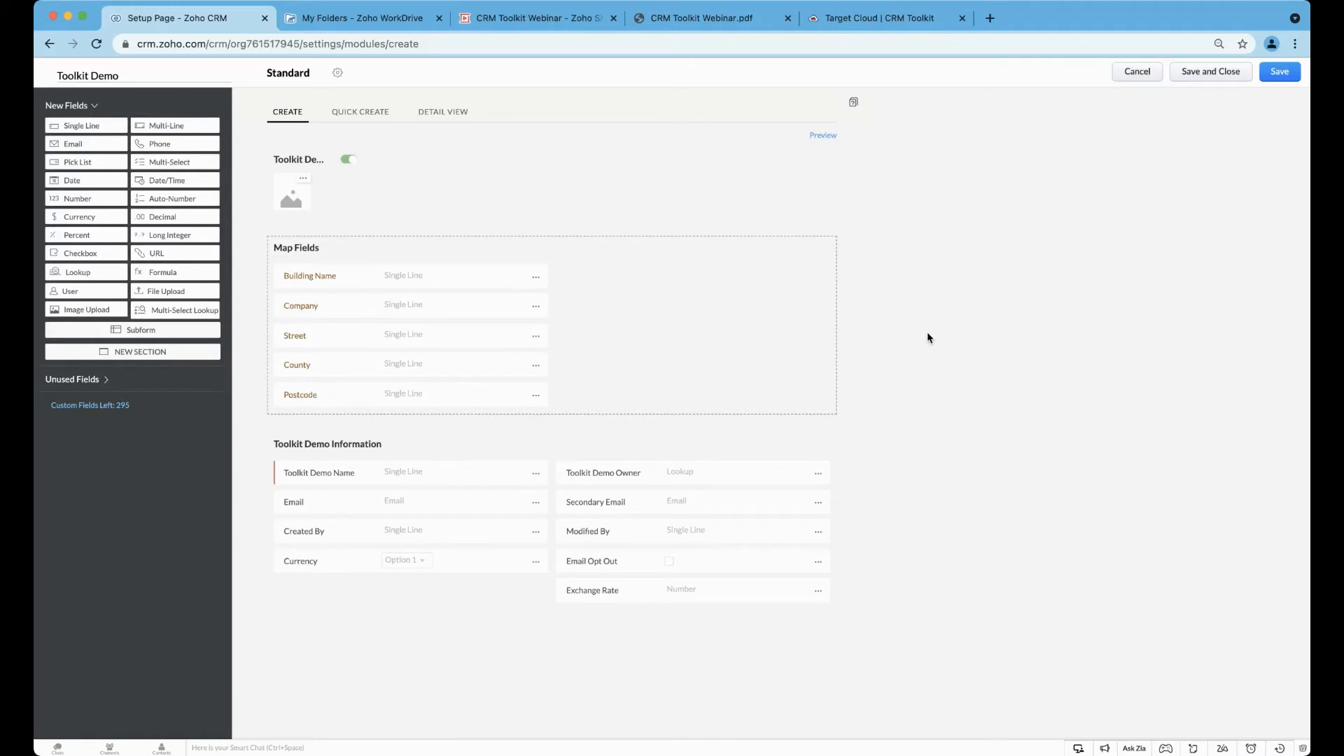
- Change the Toolkit Demo Name field's type to Auto-Number, keeping the starting number at 1
{"action": "left_click", "coordinate": [535, 473]}
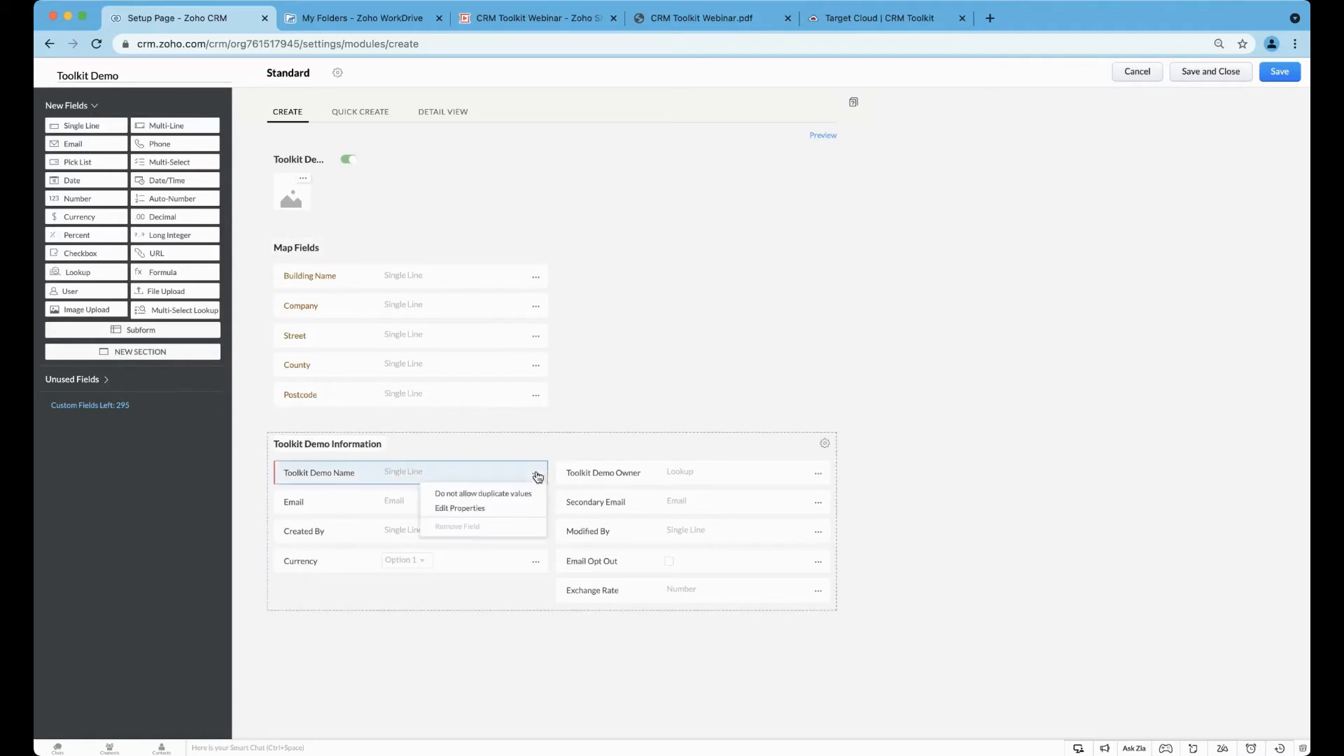
{"action": "left_click", "coordinate": [463, 507]}
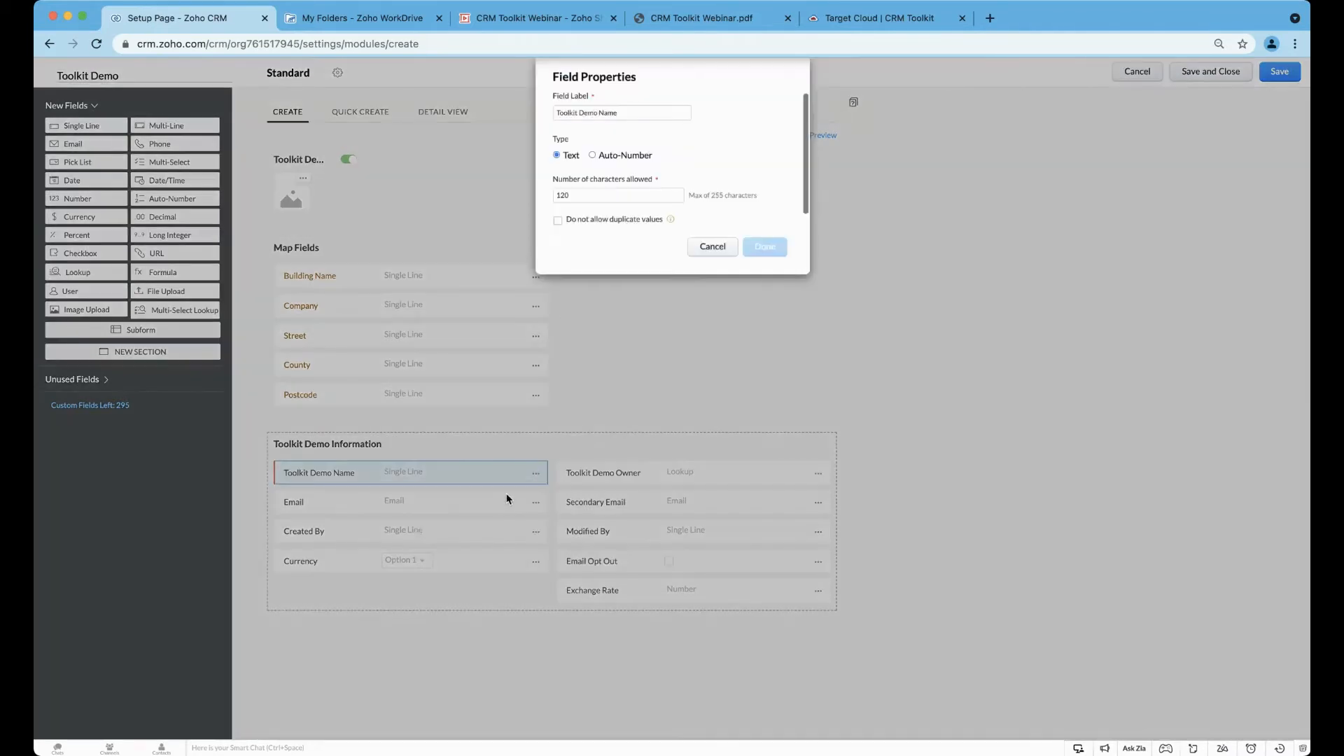
{"action": "left_click", "coordinate": [599, 155]}
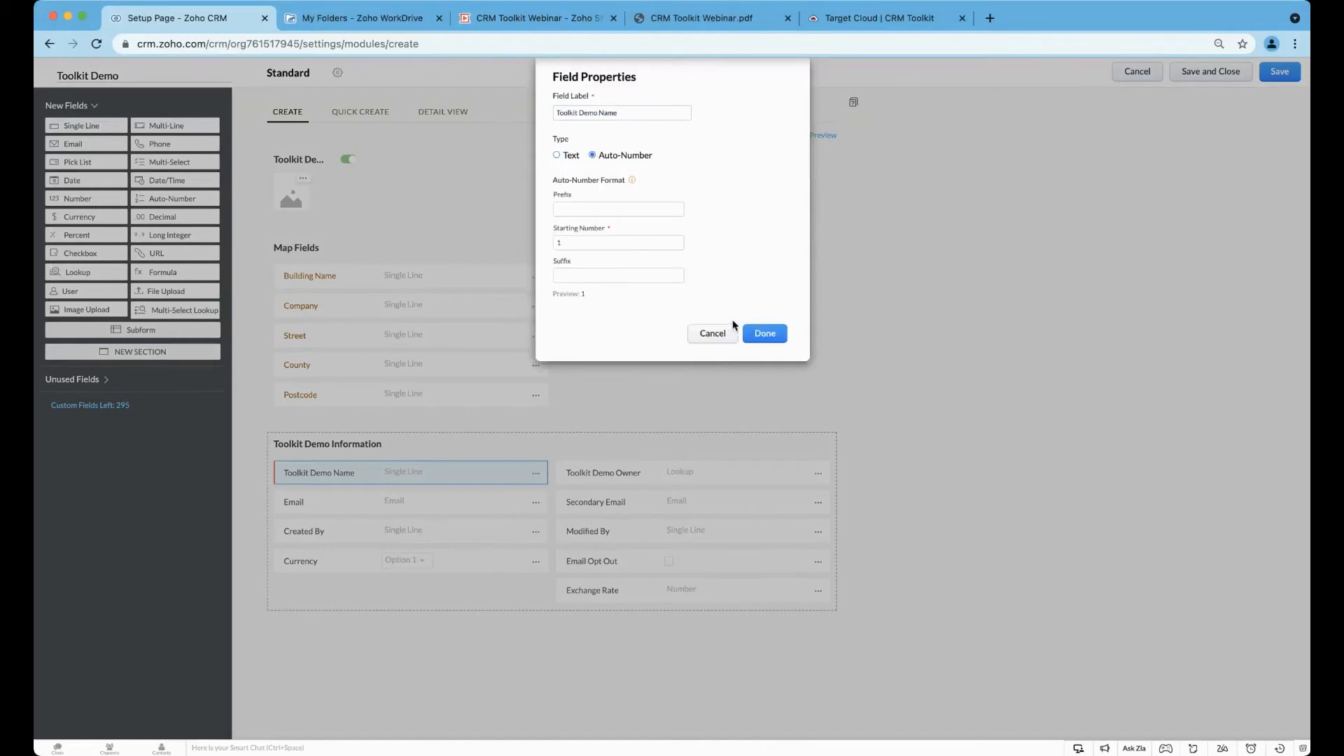
{"action": "left_click", "coordinate": [765, 333]}
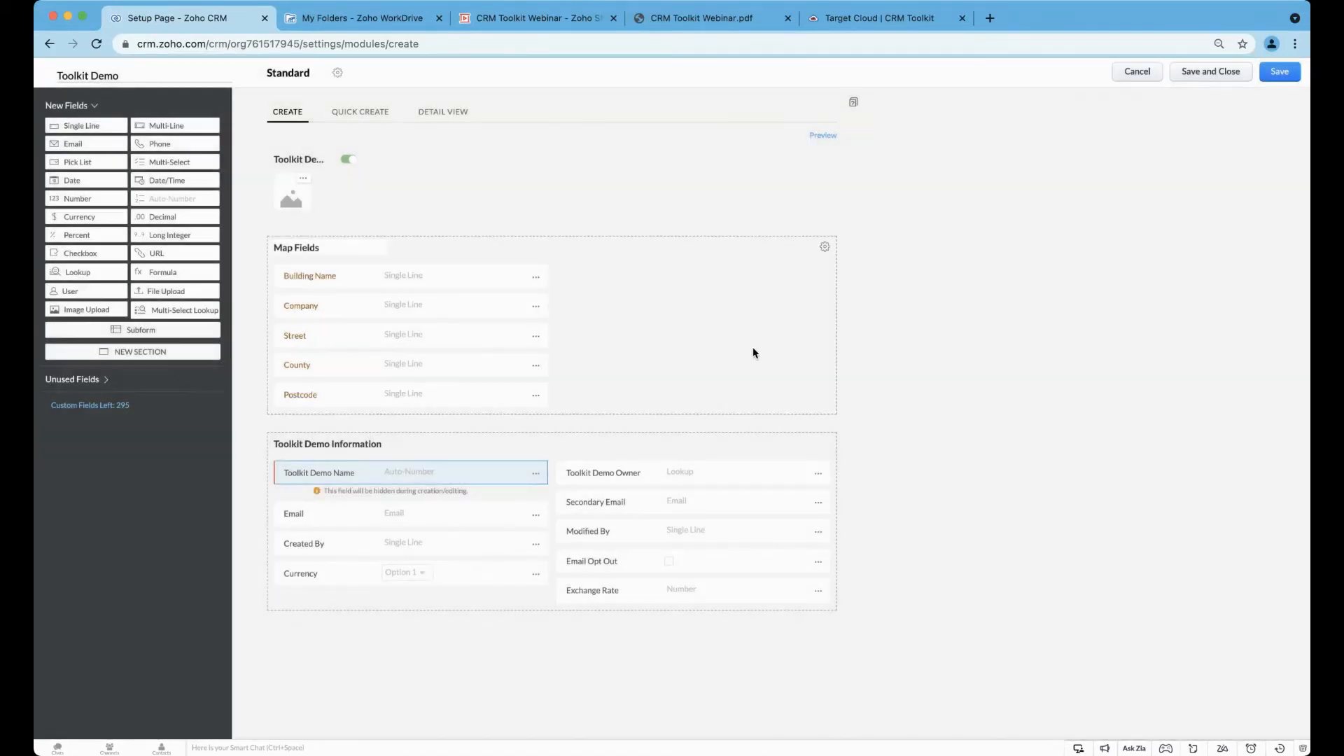
- Save the Toolkit Demo module, granting the Standard profile access in addition to Administrator
{"action": "left_click", "coordinate": [1279, 76]}
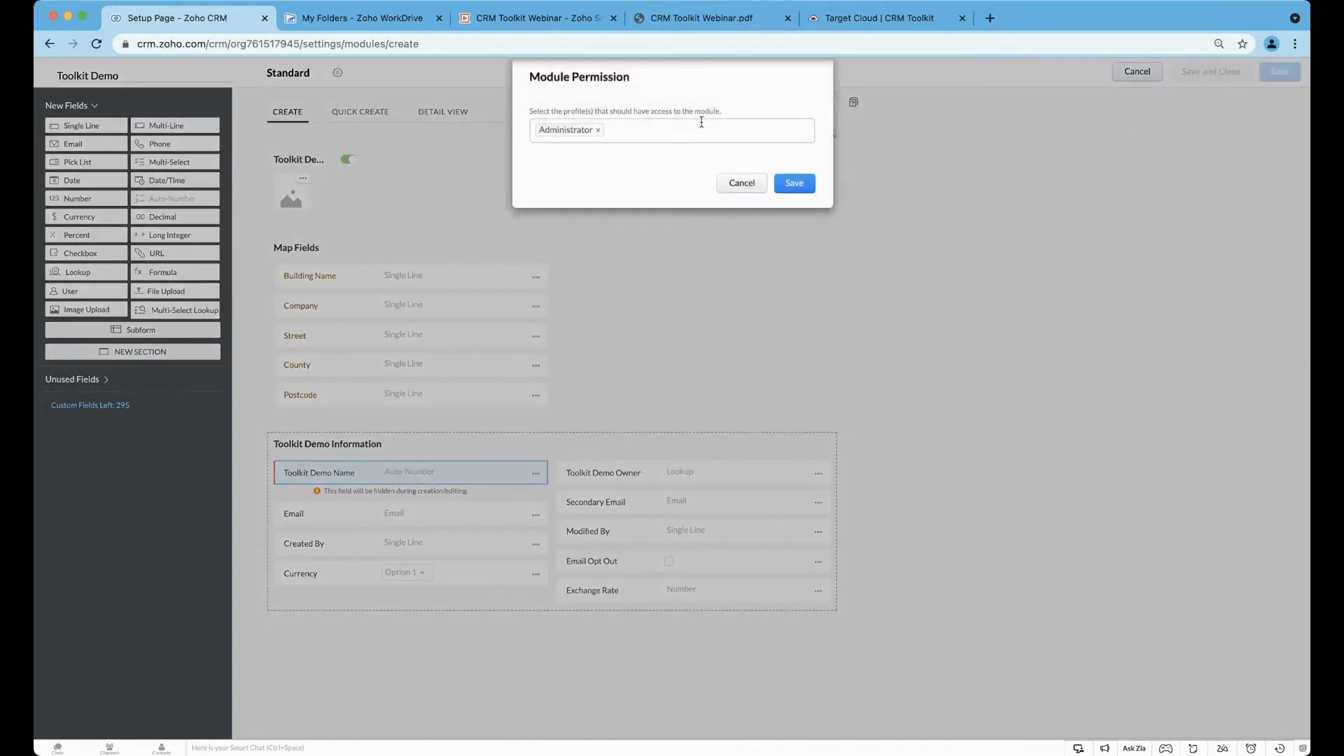
{"action": "left_click", "coordinate": [728, 129]}
{"action": "left_click", "coordinate": [560, 156]}
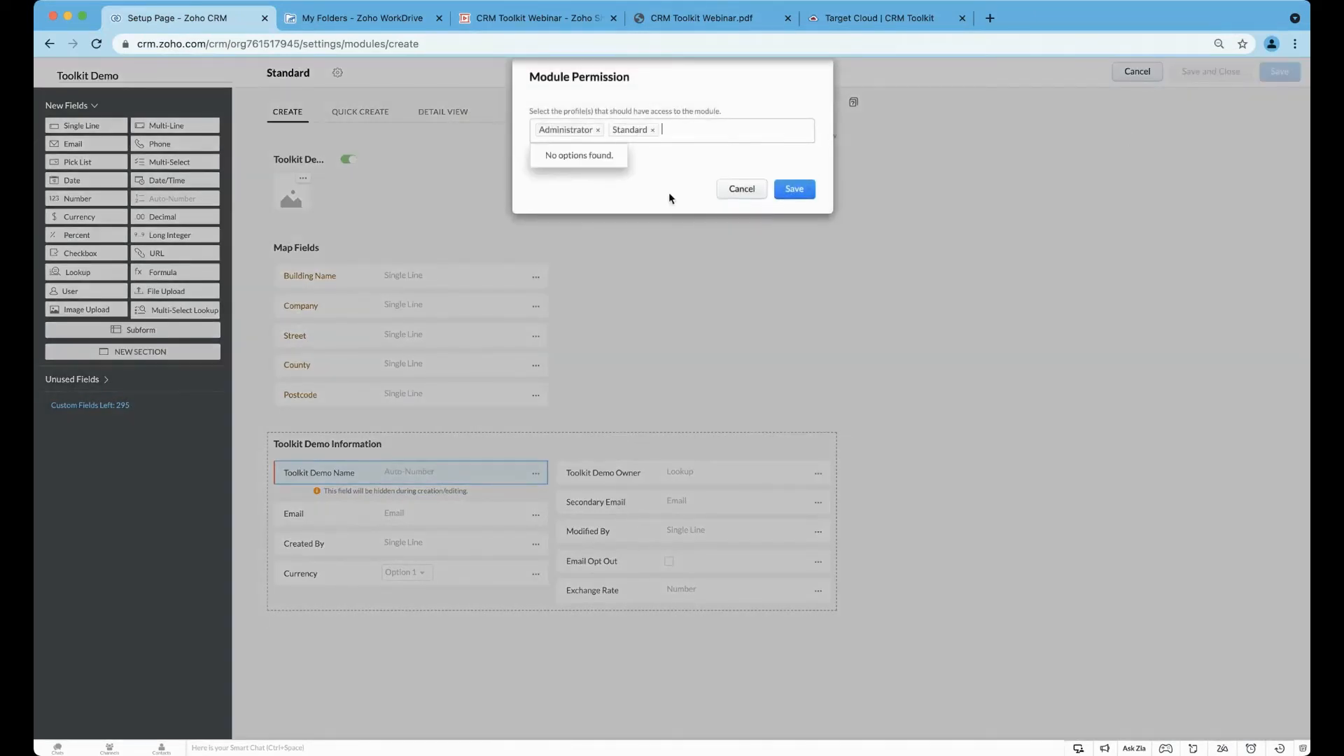
{"action": "left_click", "coordinate": [793, 190]}
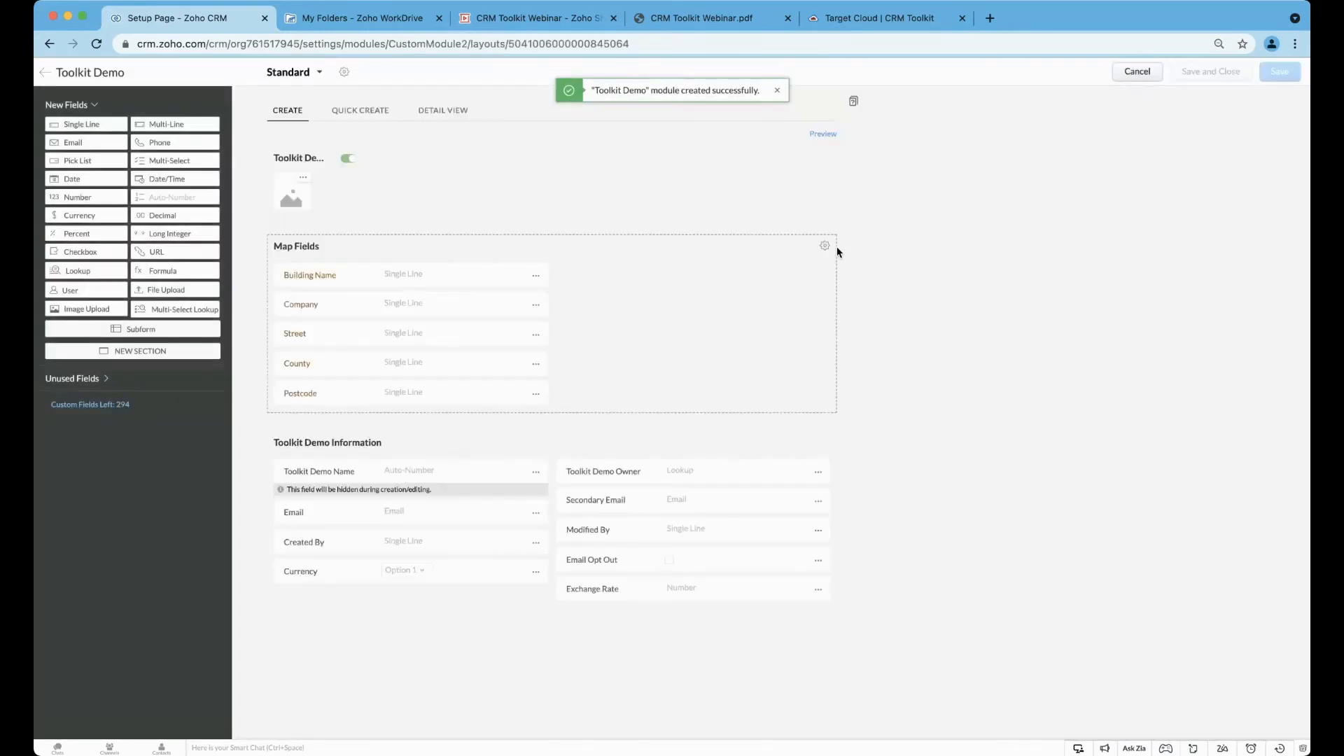
- Start a new custom button for the Toolkit Demo module, named Toolkit and placed on the Create/Clone page
{"action": "left_click", "coordinate": [46, 74]}
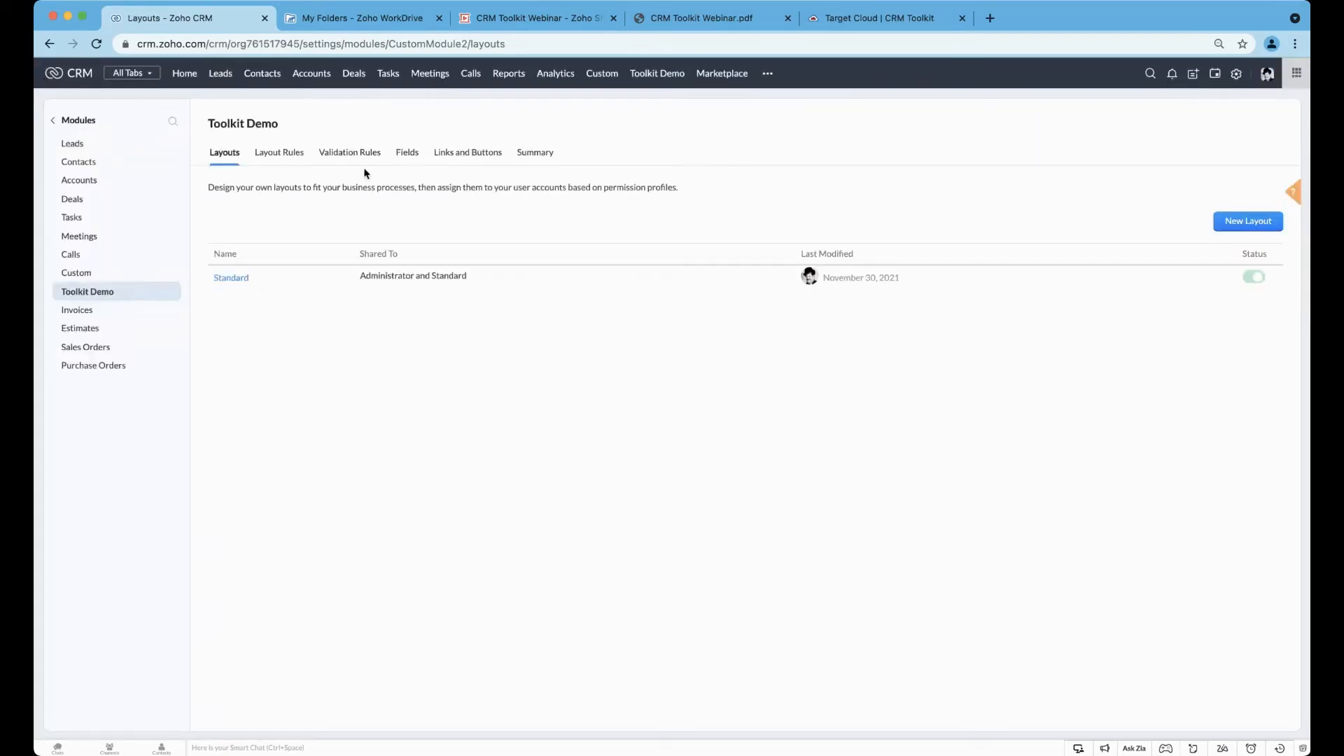
{"action": "left_click", "coordinate": [476, 162]}
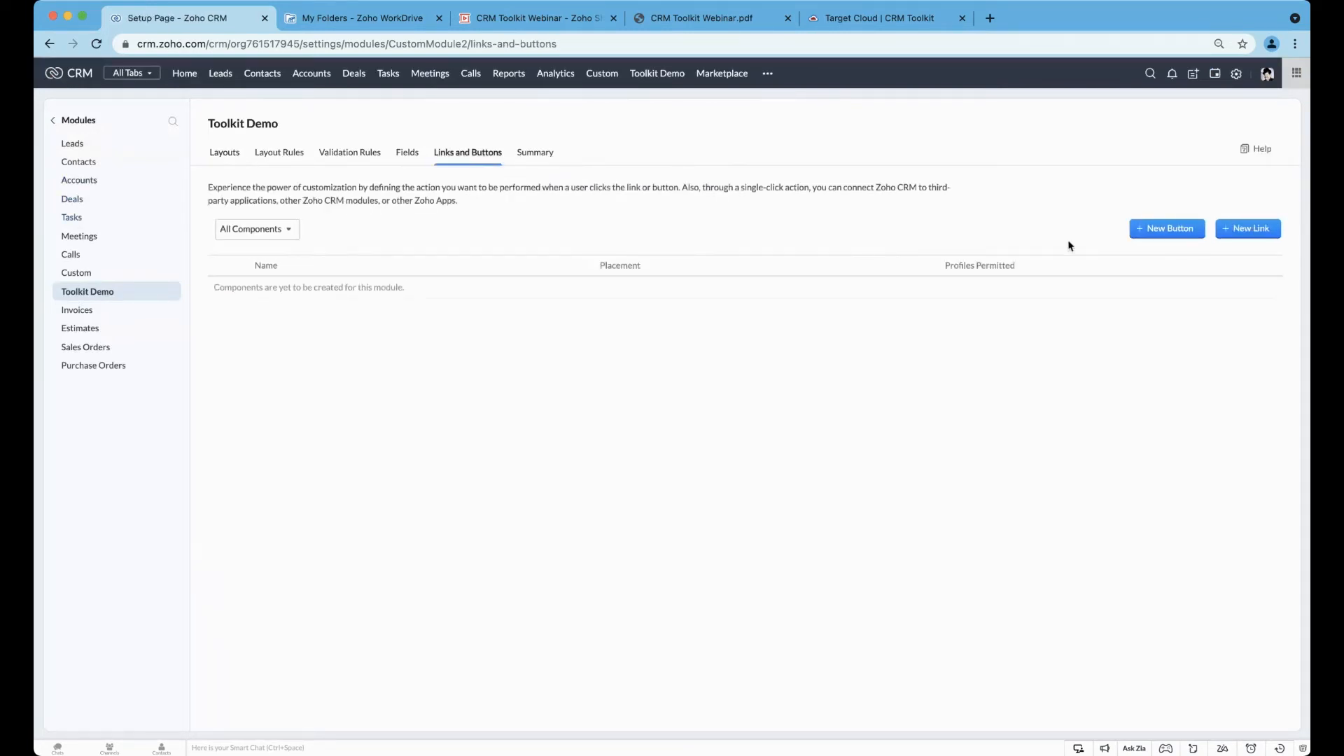
{"action": "left_click", "coordinate": [1165, 235]}
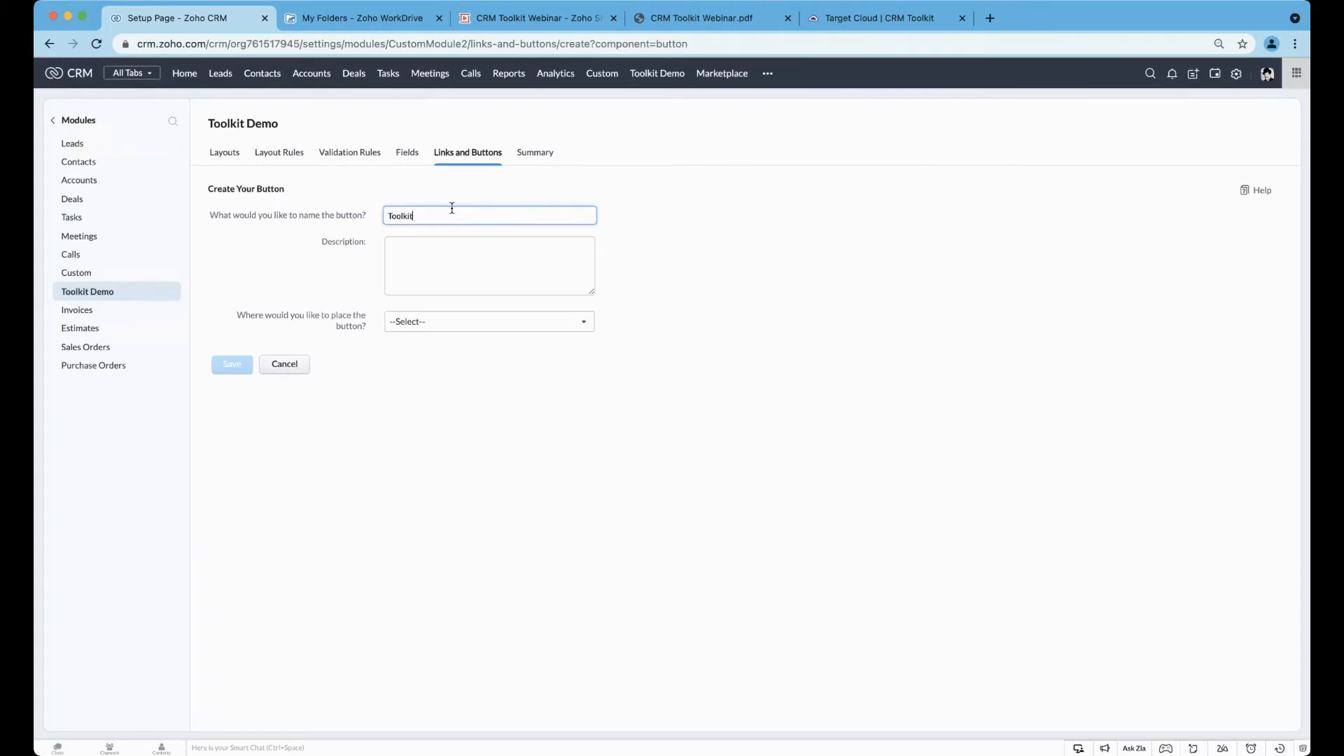
{"action": "left_click", "coordinate": [483, 324]}
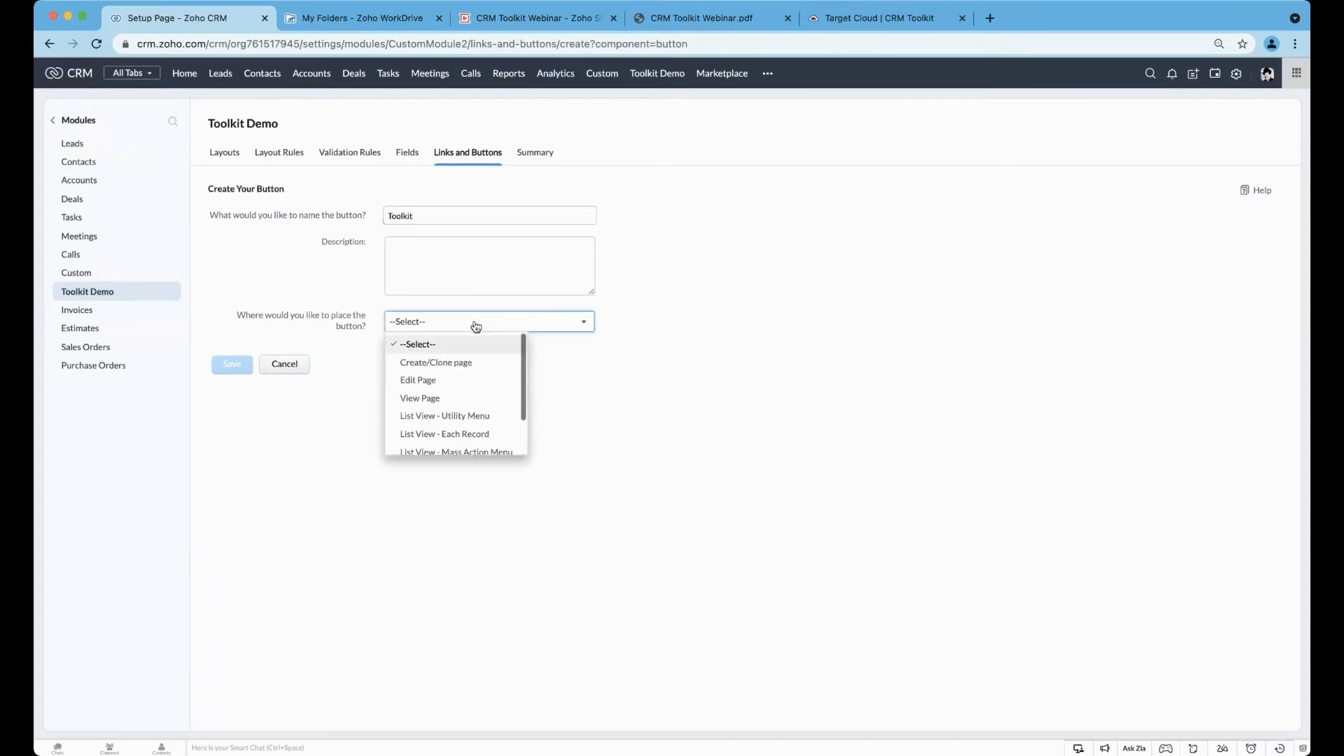
{"action": "left_click", "coordinate": [446, 363]}
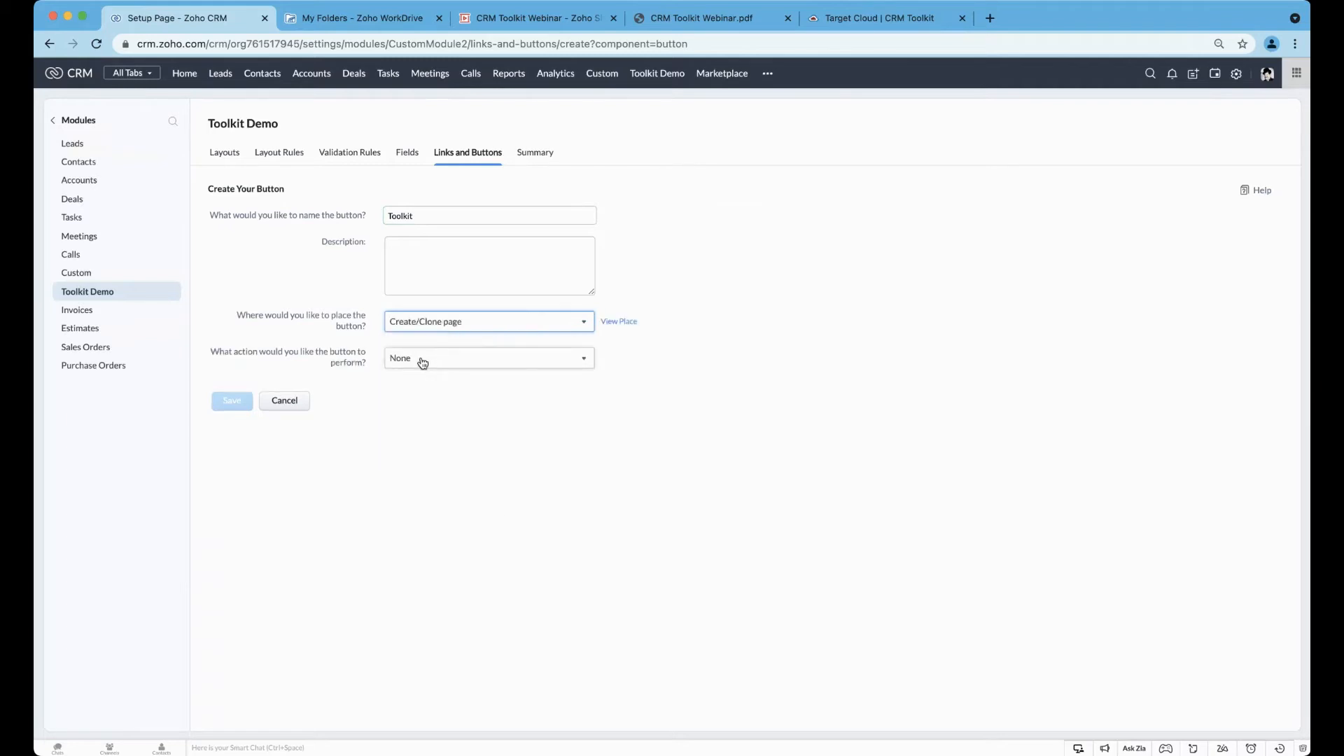
- Make the button open the Webinar CRM Toolkit widget, add the Standard profile to its viewers and save it
{"action": "left_click", "coordinate": [420, 359]}
{"action": "left_click", "coordinate": [442, 441]}
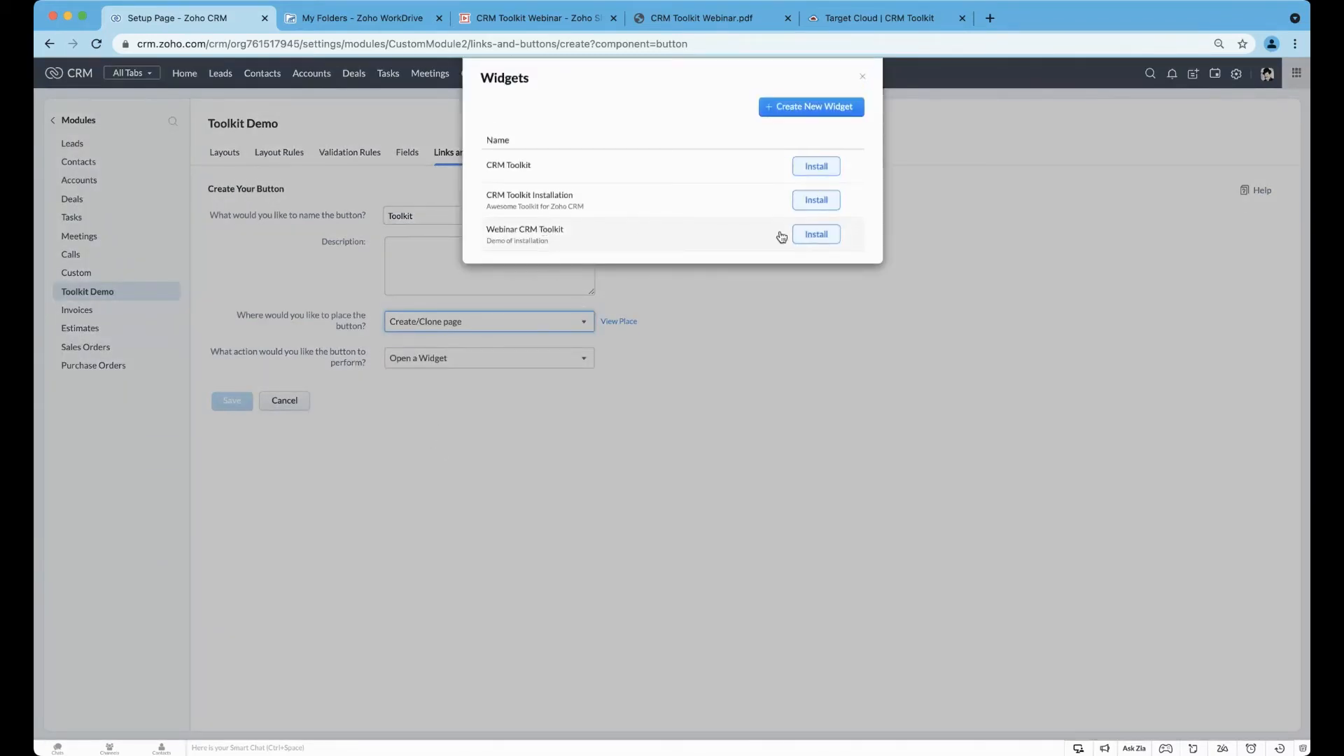
{"action": "left_click", "coordinate": [811, 236]}
{"action": "left_click", "coordinate": [481, 400]}
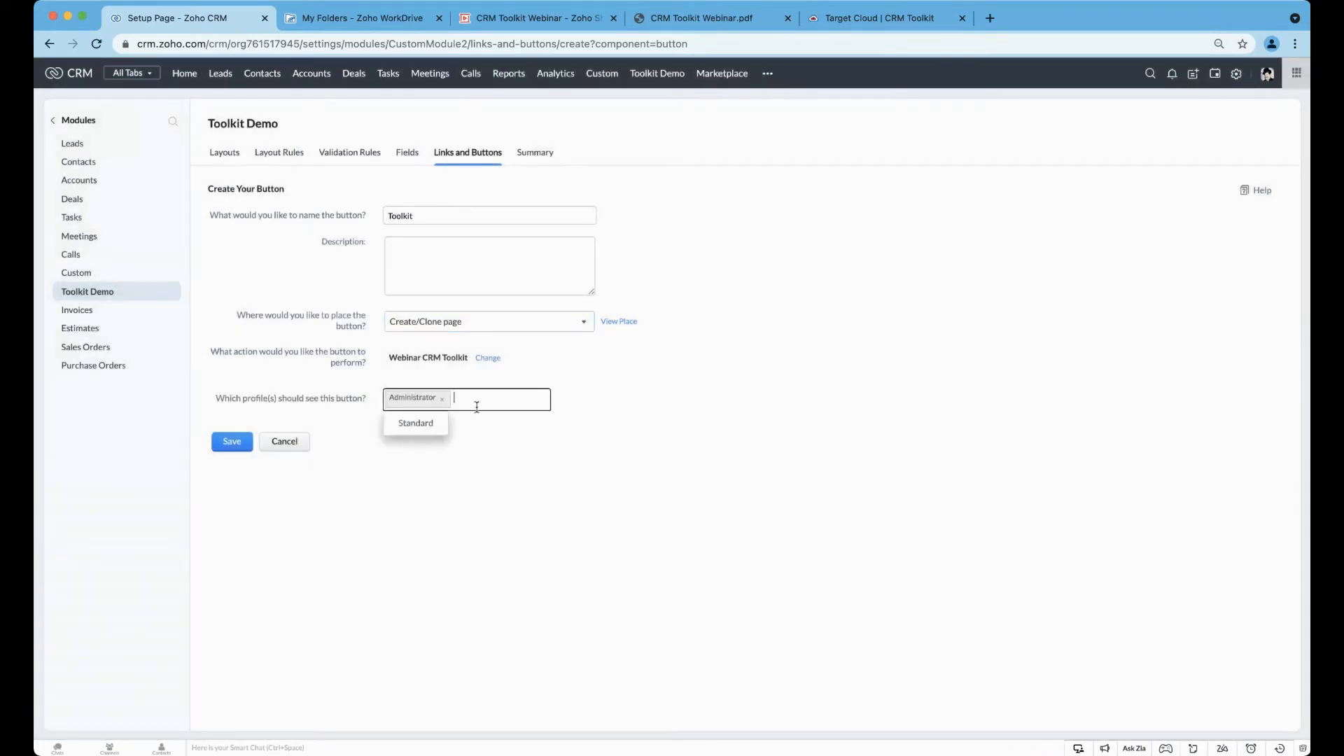
{"action": "left_click", "coordinate": [412, 430]}
{"action": "left_click", "coordinate": [224, 443]}
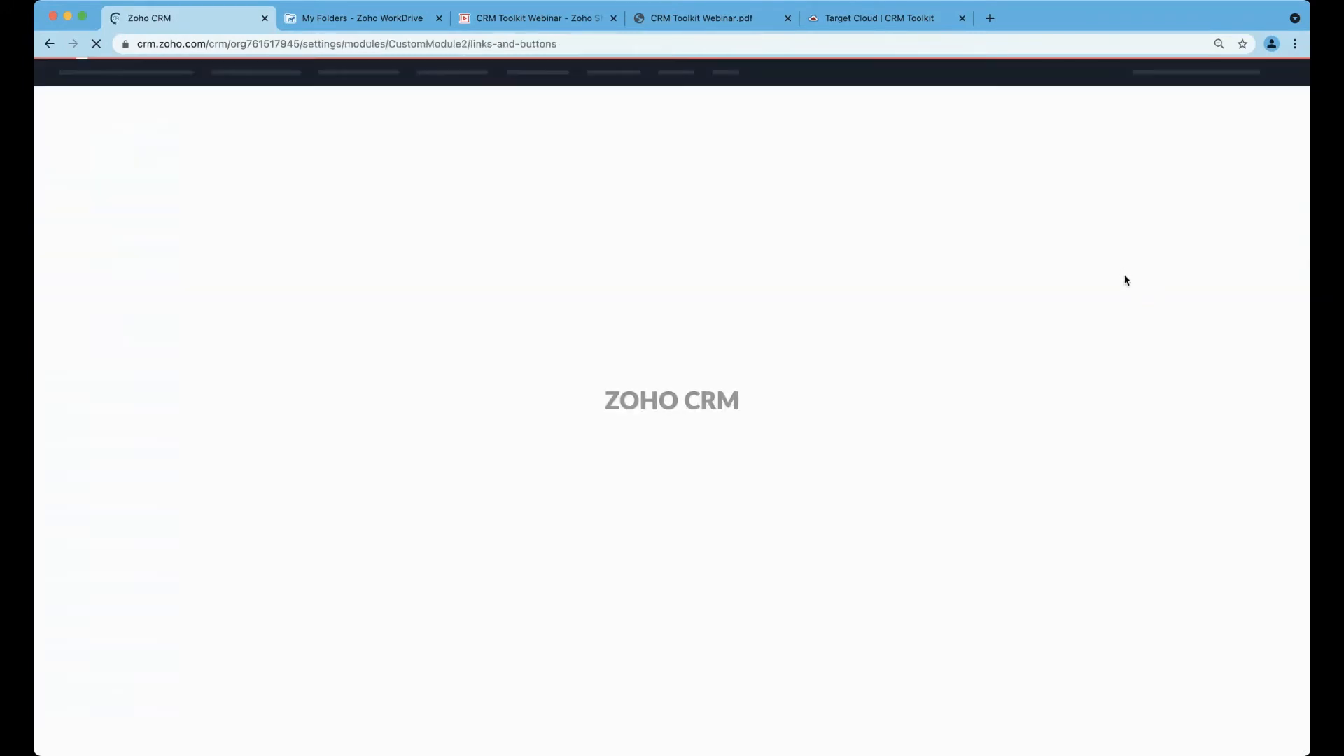
- Start a second custom button named Toolkit, placed on the Edit Page
{"action": "left_click", "coordinate": [1172, 235]}
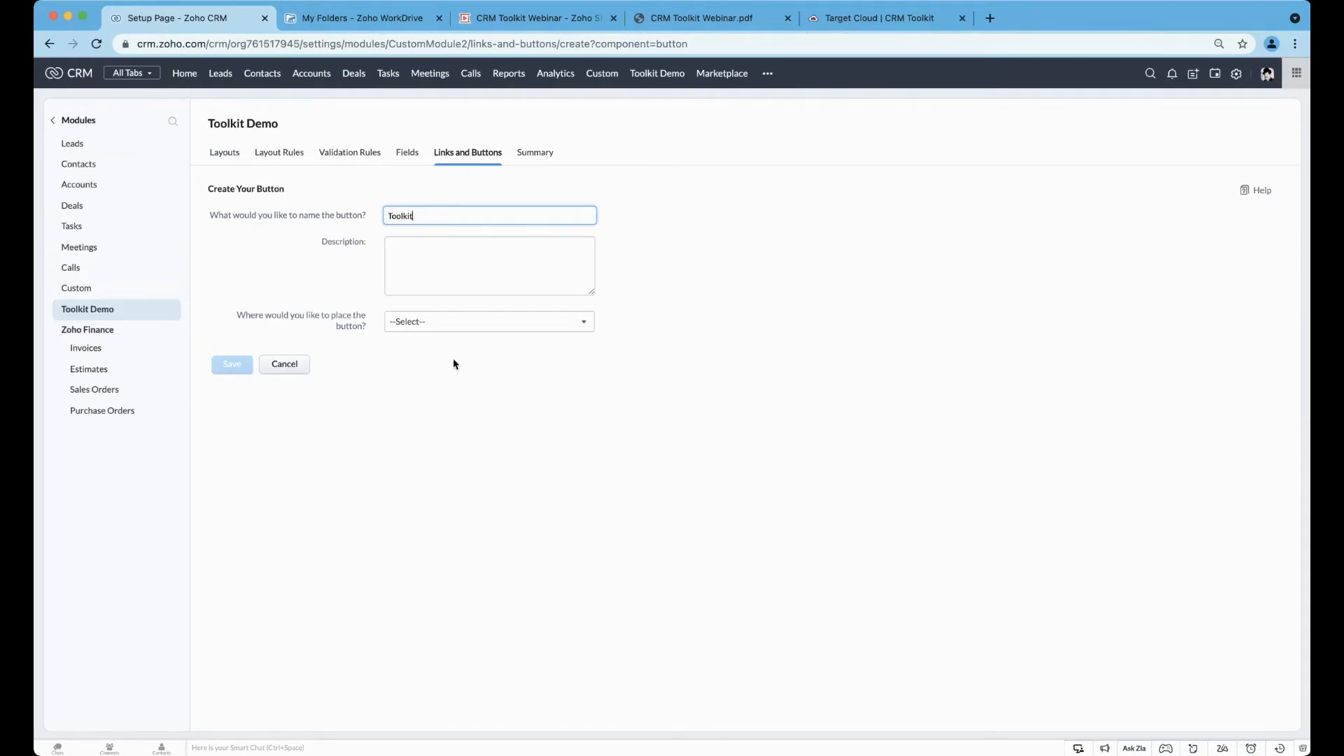
{"action": "left_click", "coordinate": [448, 324]}
{"action": "left_click", "coordinate": [437, 381]}
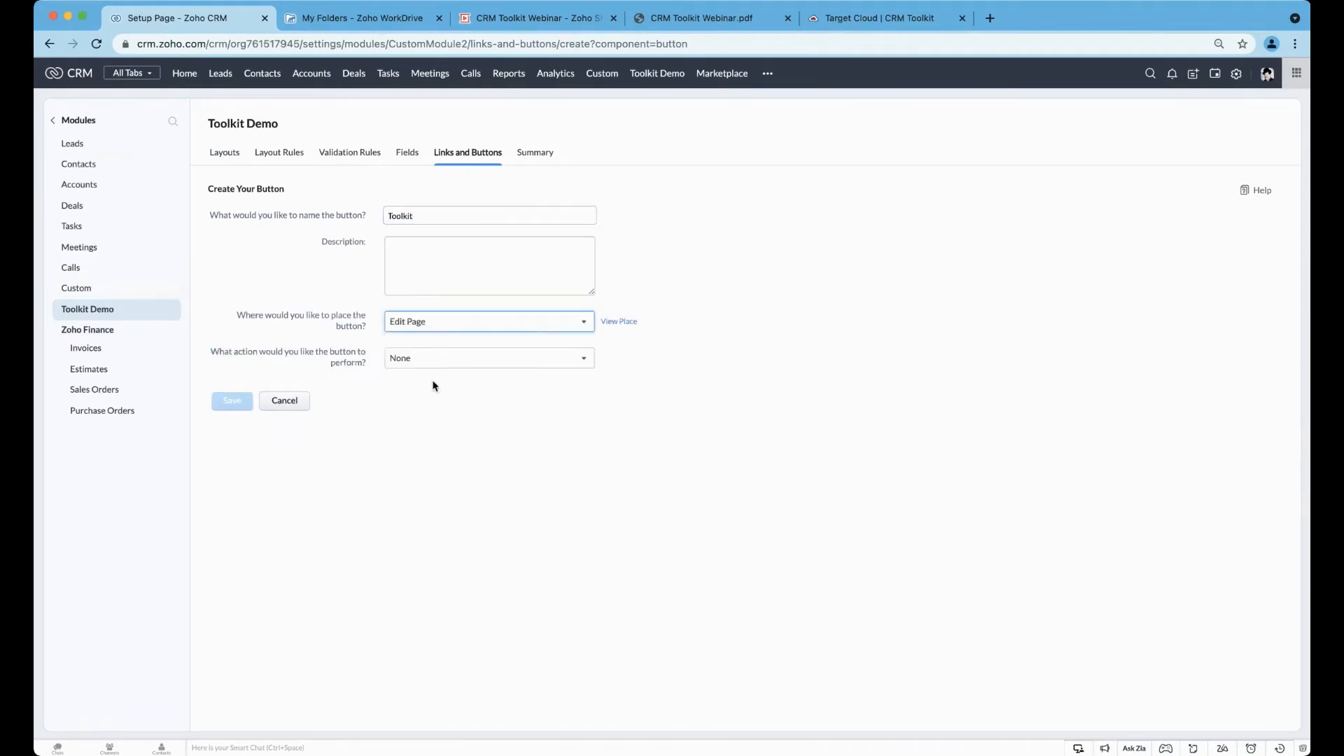
- Assign the Webinar CRM Toolkit widget to the Edit Page button, permit the Standard profile as well and save the button
{"action": "left_click", "coordinate": [424, 367]}
{"action": "scroll", "coordinate": [424, 402], "scroll_direction": "down", "scroll_amount": 2}
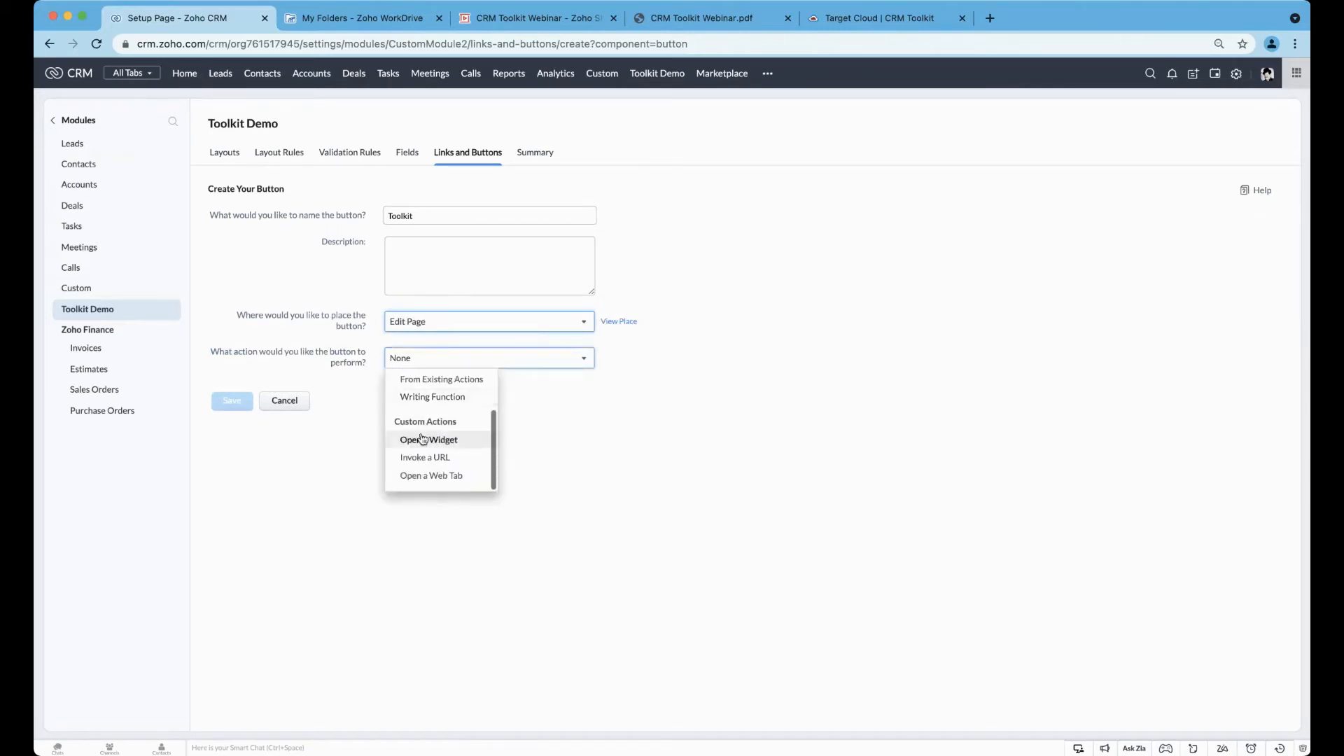
{"action": "left_click", "coordinate": [423, 438]}
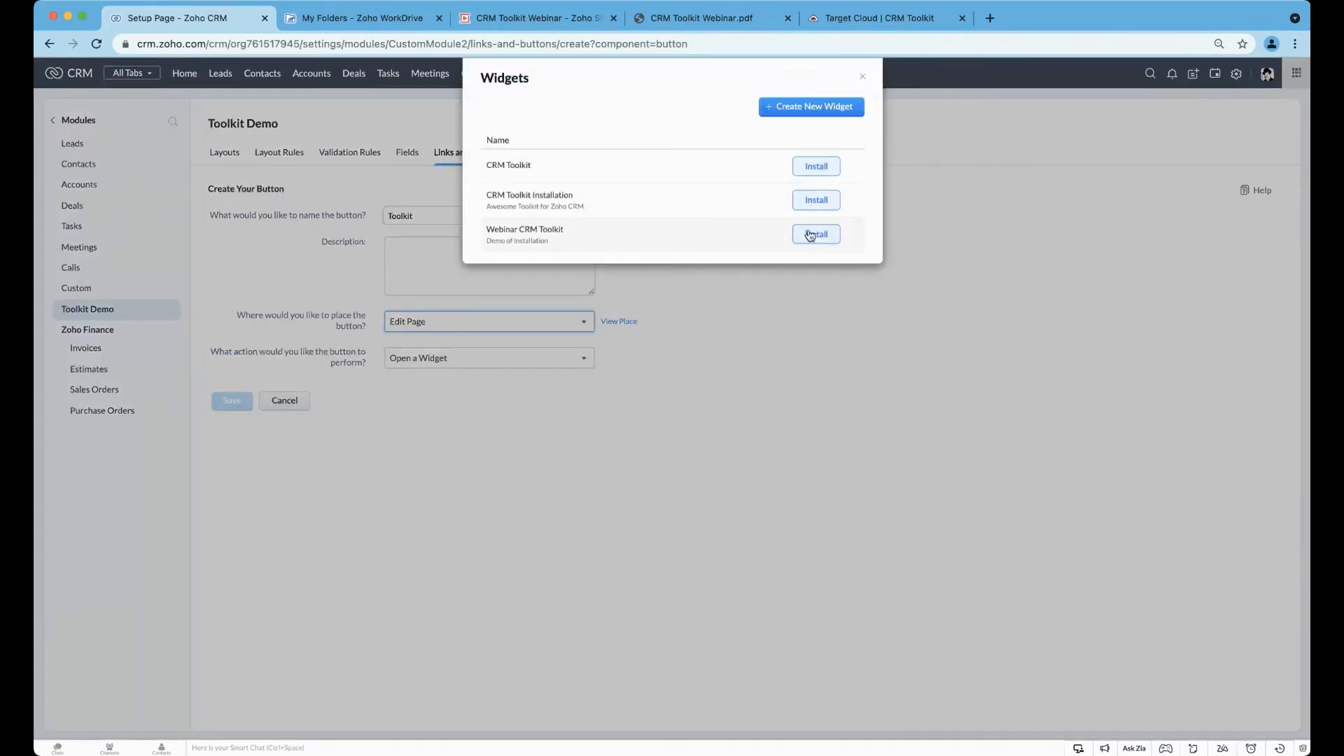
{"action": "left_click", "coordinate": [805, 232]}
{"action": "left_click", "coordinate": [472, 396]}
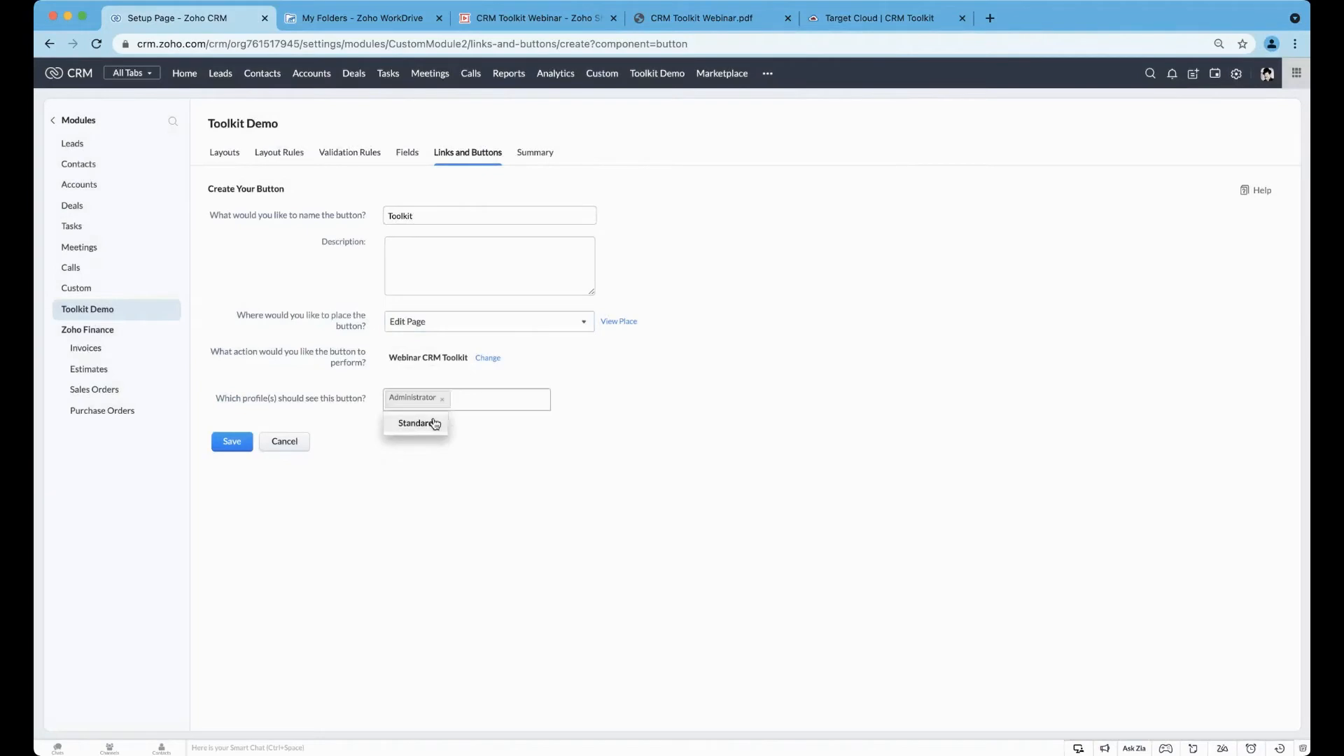
{"action": "left_click", "coordinate": [433, 424]}
{"action": "left_click", "coordinate": [238, 442]}
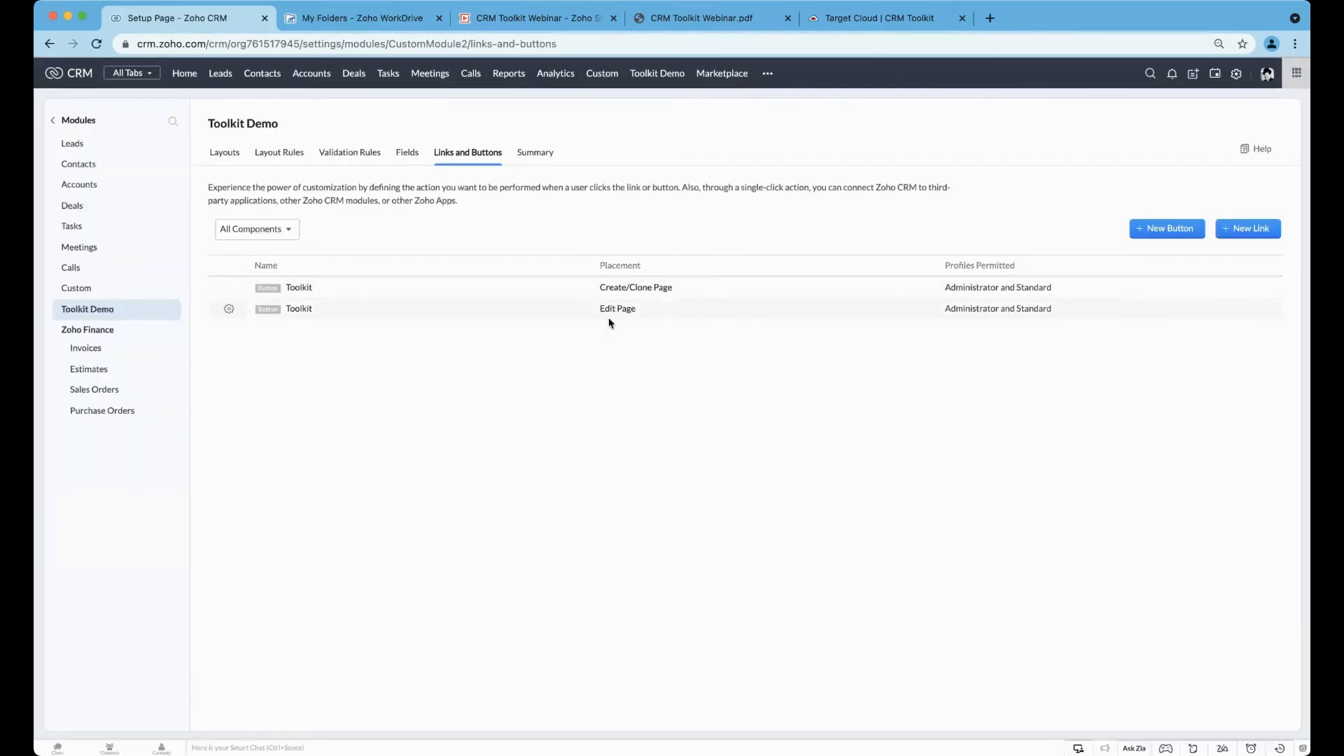
- Start a new Toolkit Demo record and open the toolkit's Address Lookup configuration from it
{"action": "left_click", "coordinate": [660, 74]}
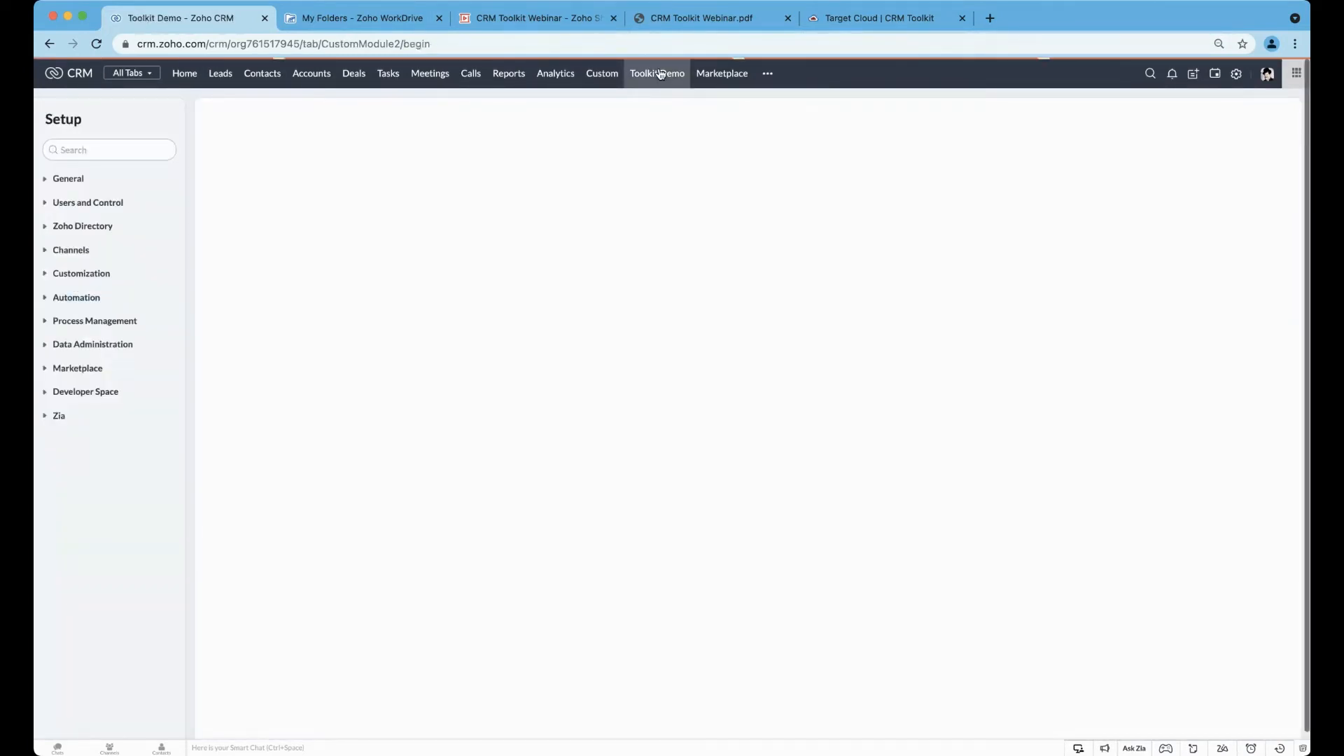
{"action": "left_click", "coordinate": [649, 242]}
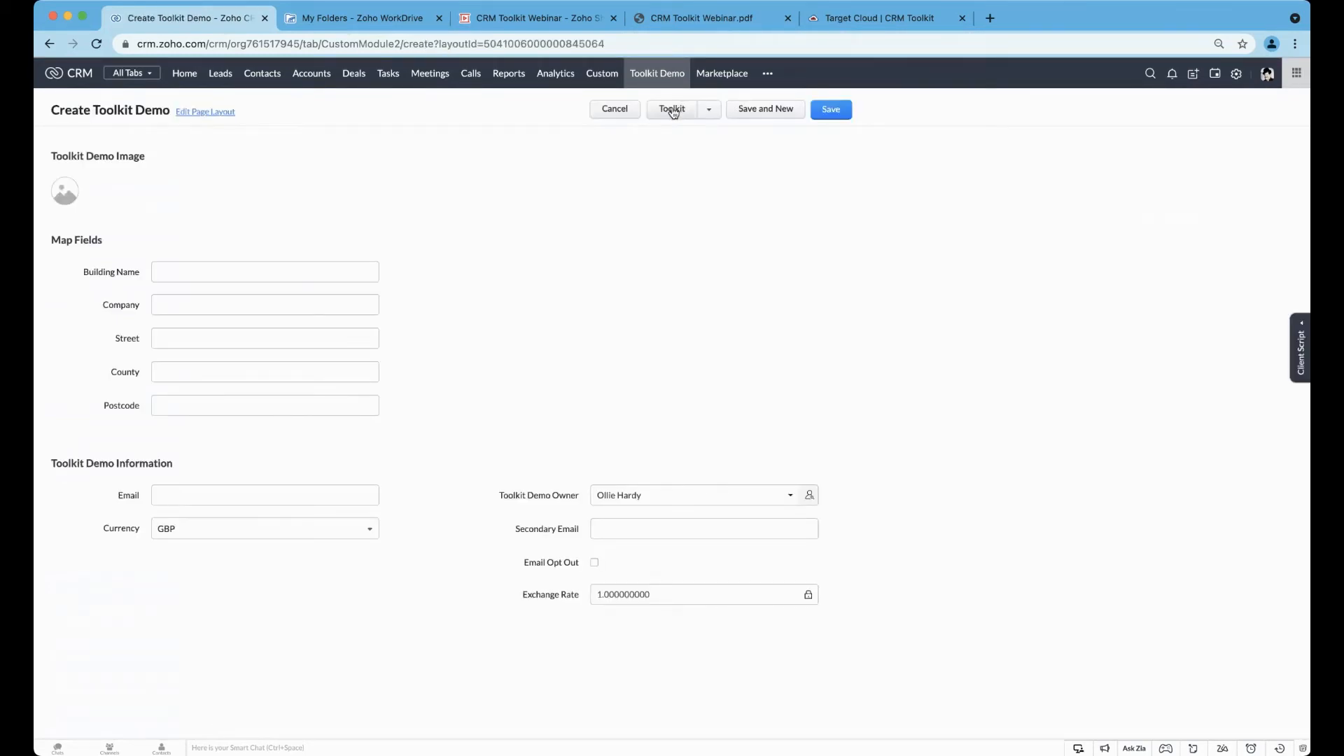
{"action": "left_click", "coordinate": [671, 109]}
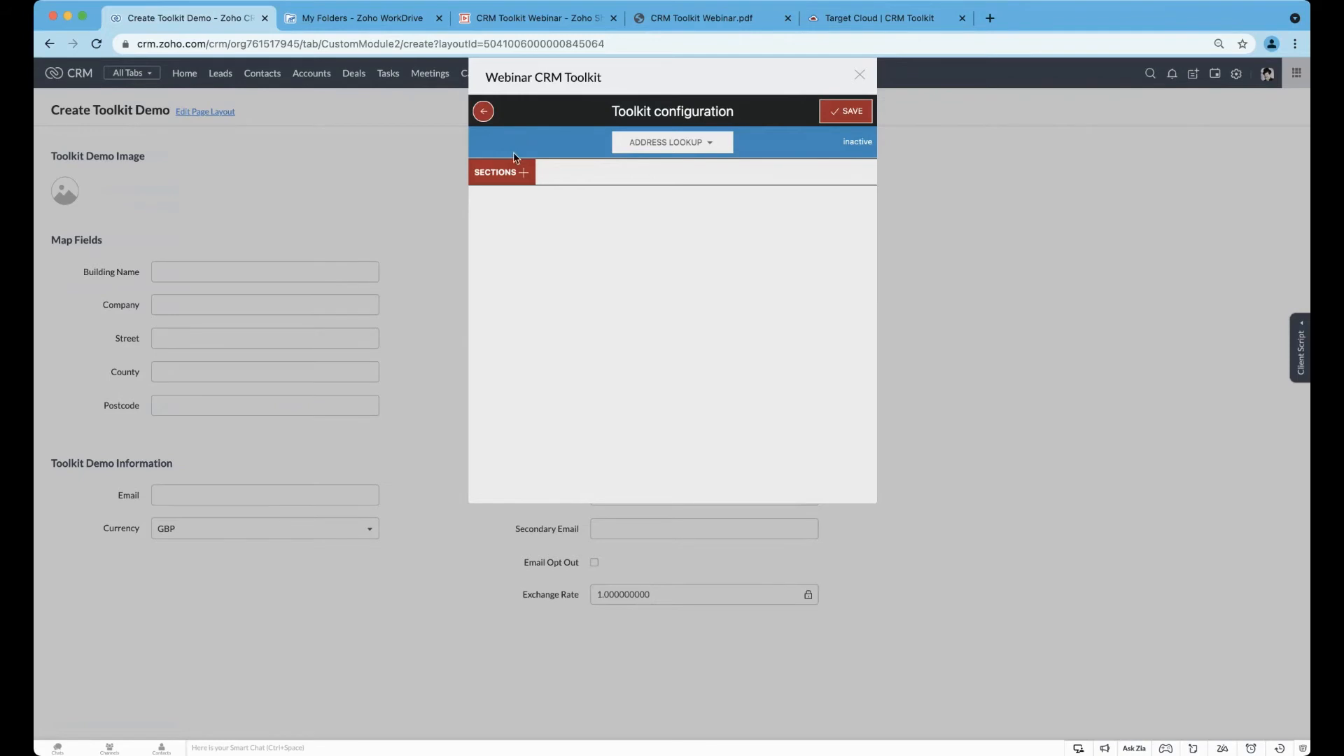
- Add a section to the Address Lookup configuration and name it Address
{"action": "left_click", "coordinate": [521, 172]}
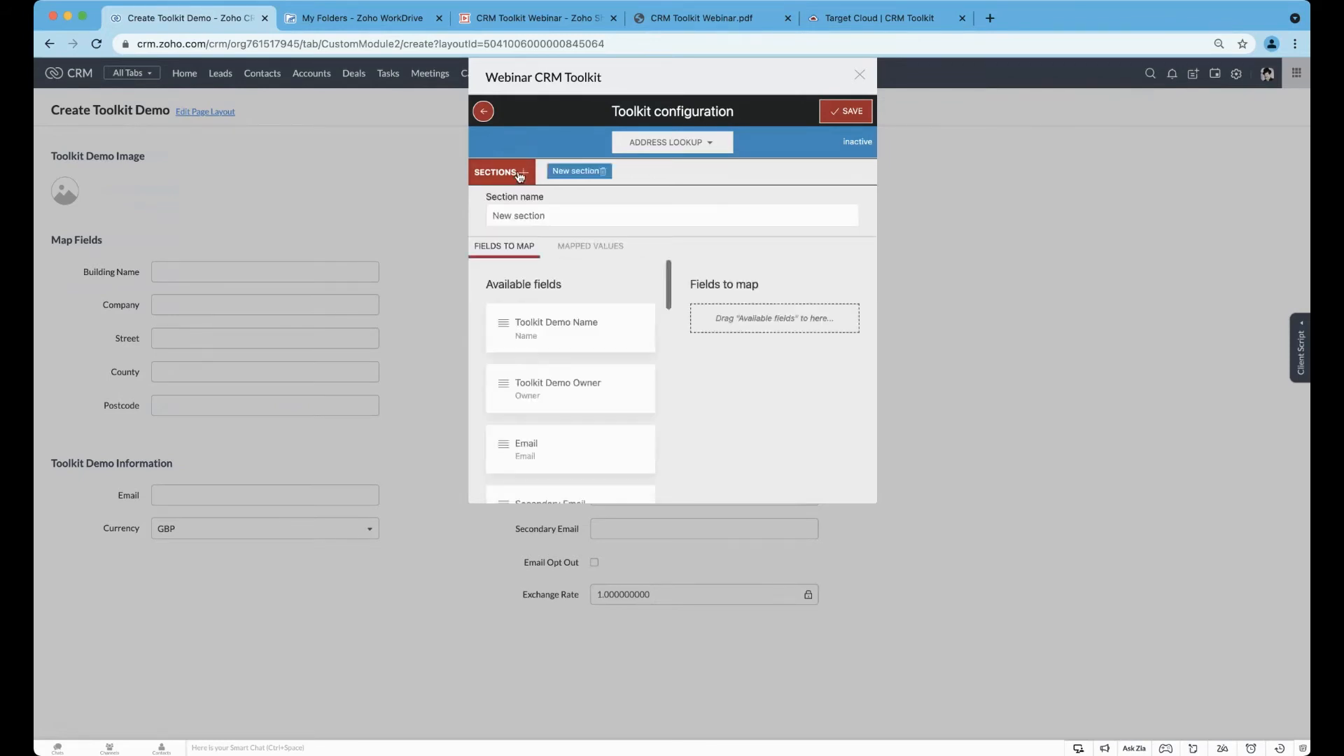
{"action": "left_click", "coordinate": [517, 219]}
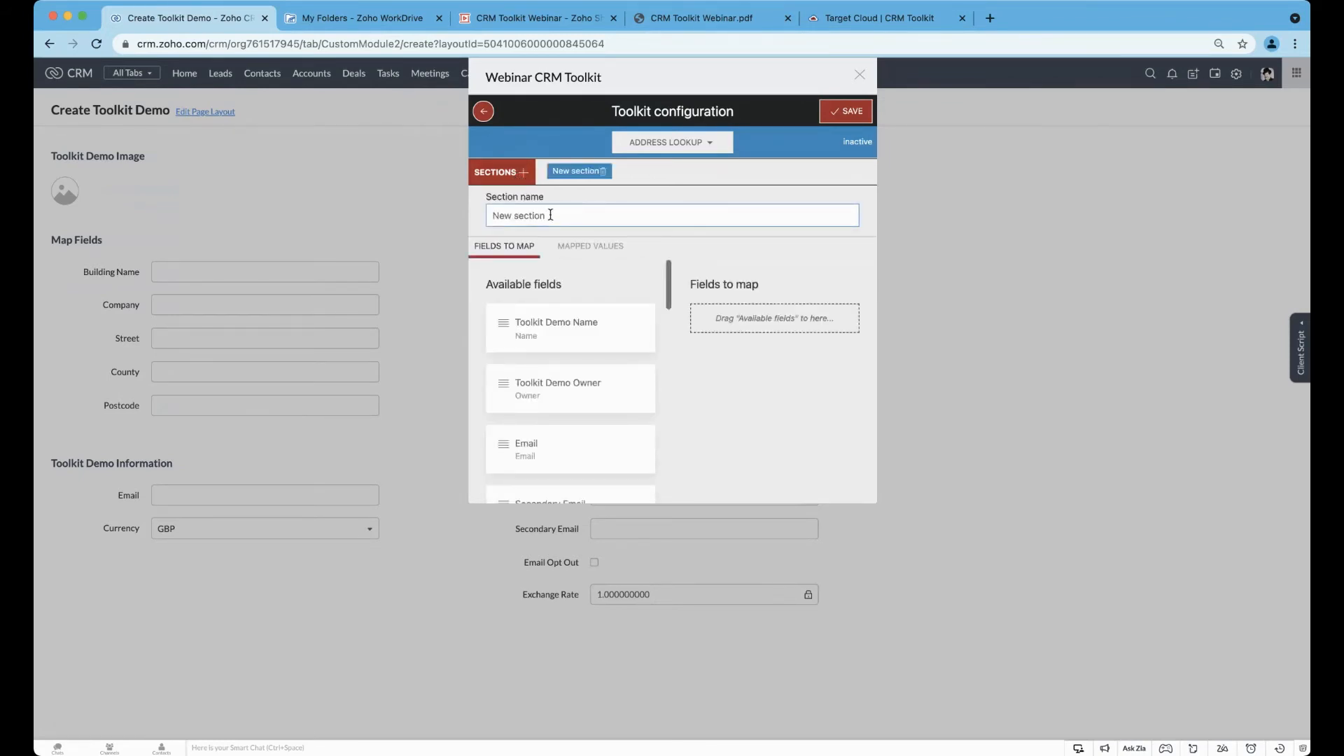
{"action": "key", "text": "BackSpace"}
{"action": "key", "text": "BackSpace"}
{"action": "key", "text": "BackSpace"}
{"action": "key", "text": "BackSpace"}
{"action": "key", "text": "BackSpace"}
{"action": "key", "text": "BackSpace"}
{"action": "key", "text": "BackSpace"}
{"action": "key", "text": "BackSpace"}
{"action": "key", "text": "BackSpace"}
{"action": "key", "text": "BackSpace"}
{"action": "key", "text": "BackSpace"}
{"action": "type", "text": "Address"}
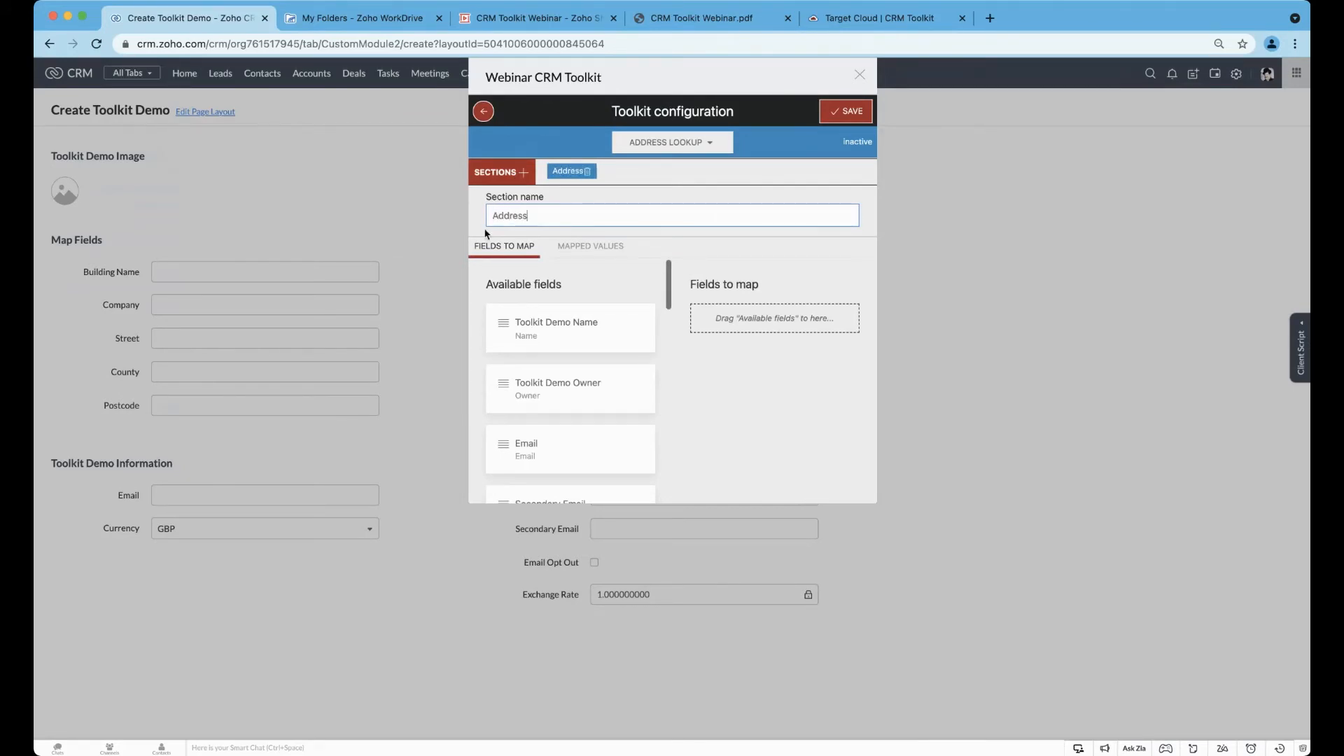
- Add Building Name, Company, Street, County and Postcode to the Address section's fields to map
{"action": "left_click", "coordinate": [574, 282]}
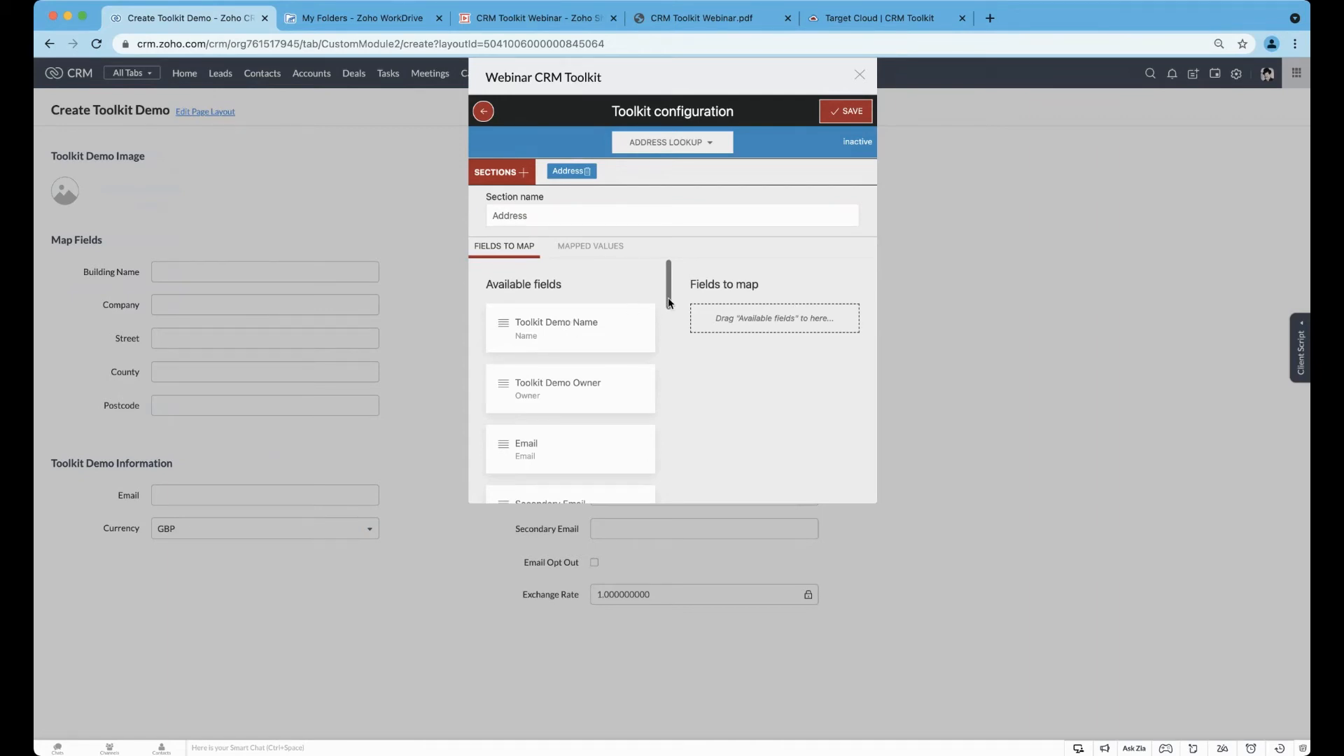
{"action": "scroll", "coordinate": [600, 320], "scroll_direction": "down", "scroll_amount": 2}
{"action": "scroll", "coordinate": [598, 315], "scroll_direction": "down", "scroll_amount": 6}
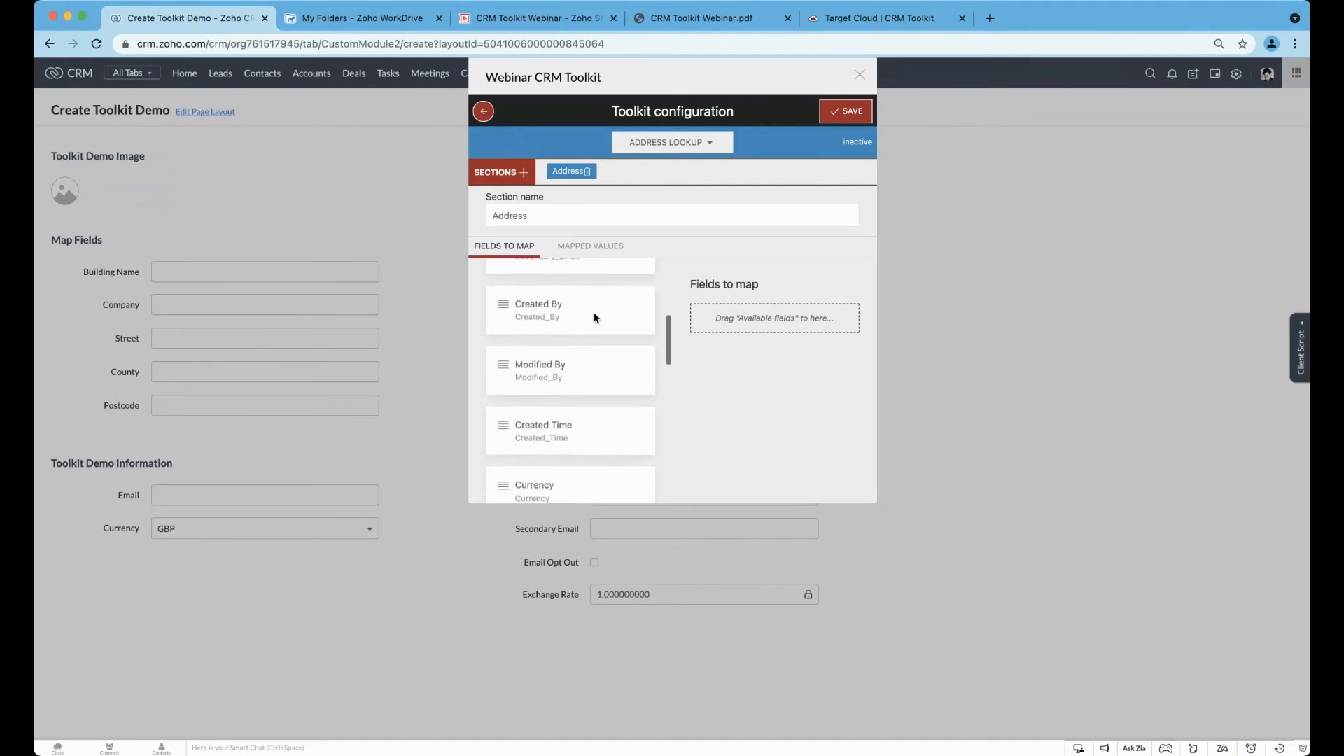
{"action": "scroll", "coordinate": [594, 318], "scroll_direction": "down", "scroll_amount": 6}
{"action": "scroll", "coordinate": [594, 317], "scroll_direction": "down", "scroll_amount": 7}
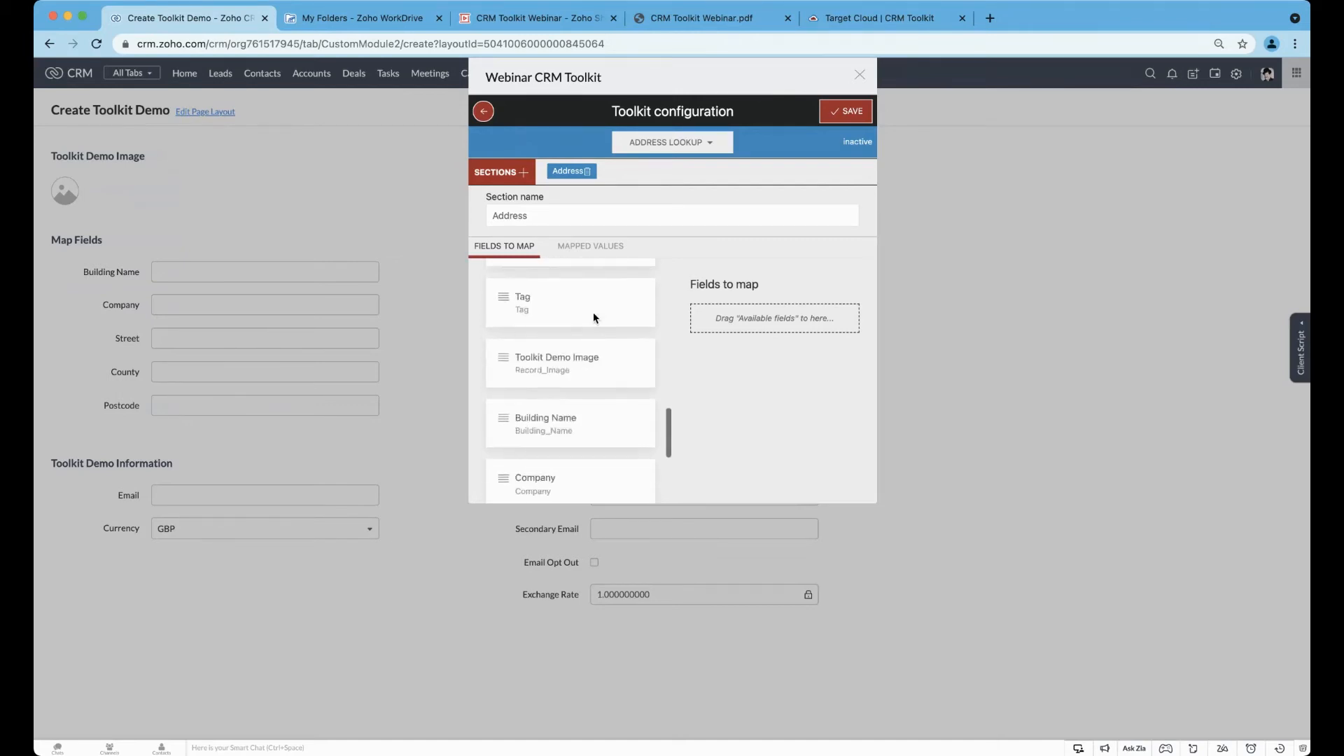
{"action": "left_click_drag", "start_coordinate": [575, 417], "coordinate": [798, 317]}
{"action": "left_click_drag", "start_coordinate": [552, 422], "coordinate": [789, 470]}
{"action": "left_click_drag", "start_coordinate": [586, 461], "coordinate": [796, 469]}
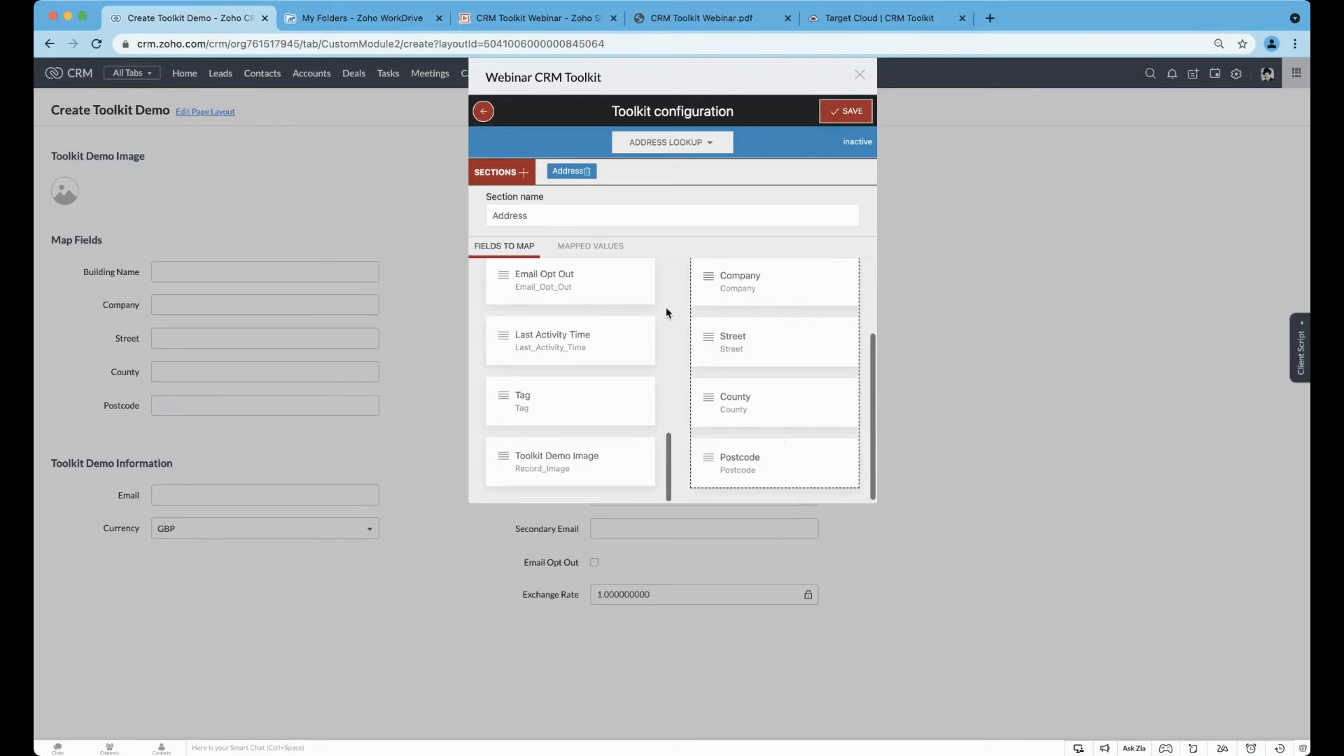
- Map the Company, Building Name and Street values to the matching fields of the Address section
{"action": "left_click", "coordinate": [599, 249]}
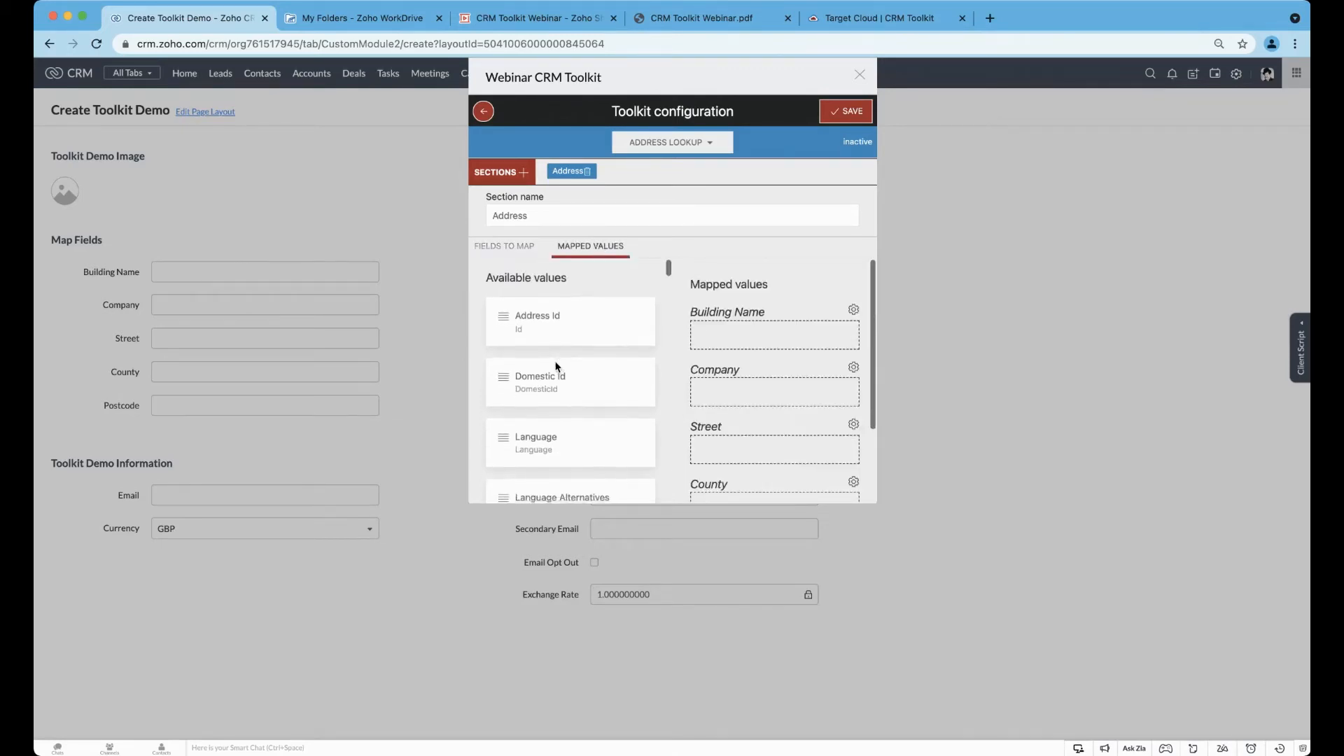
{"action": "scroll", "coordinate": [555, 365], "scroll_direction": "down", "scroll_amount": 1}
{"action": "scroll", "coordinate": [555, 365], "scroll_direction": "down", "scroll_amount": 3}
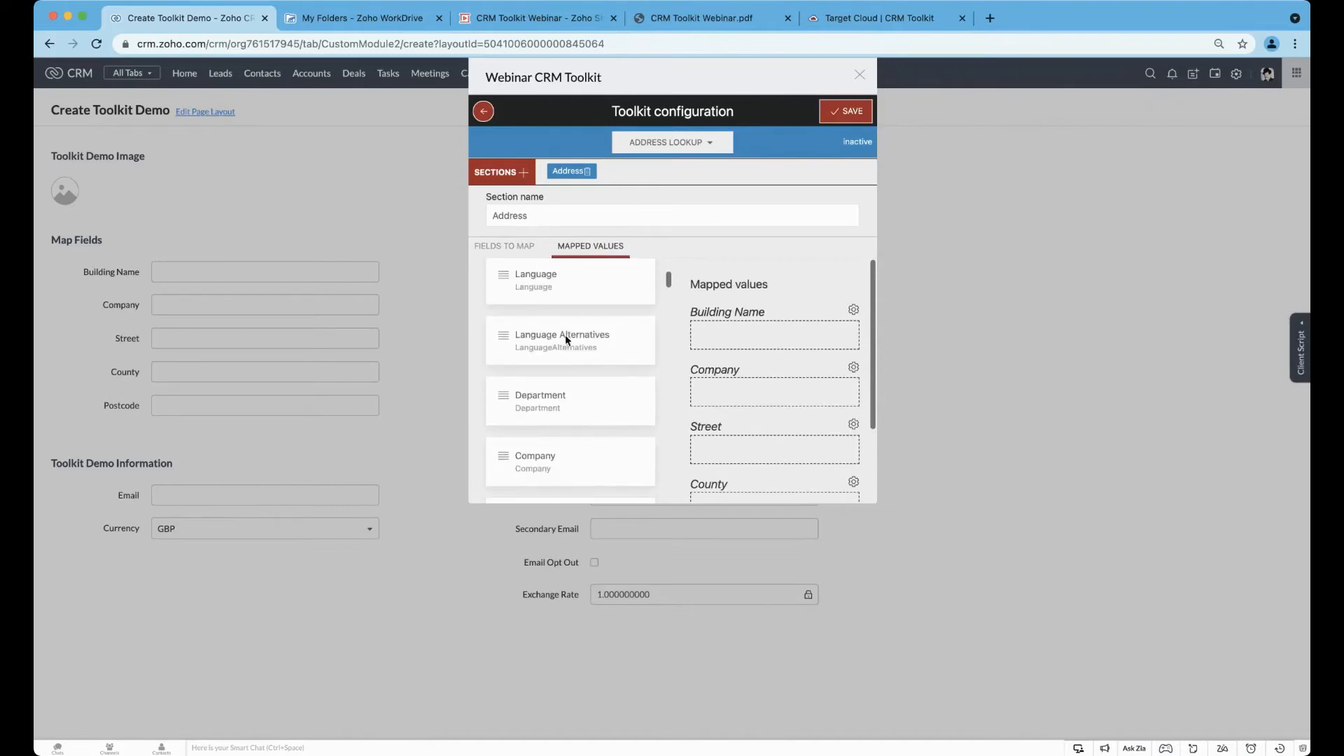
{"action": "left_click_drag", "start_coordinate": [561, 452], "coordinate": [777, 389]}
{"action": "scroll", "coordinate": [584, 389], "scroll_direction": "down", "scroll_amount": 4}
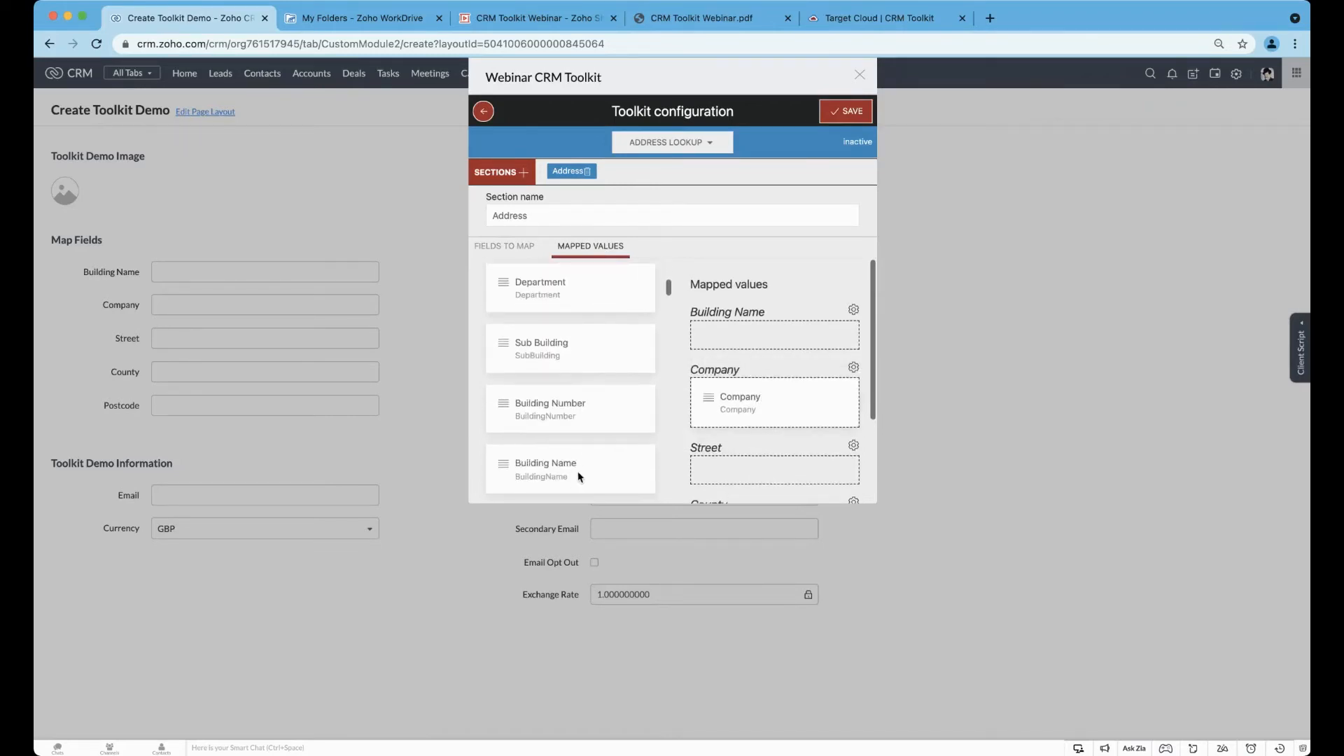
{"action": "left_click_drag", "start_coordinate": [578, 476], "coordinate": [777, 339]}
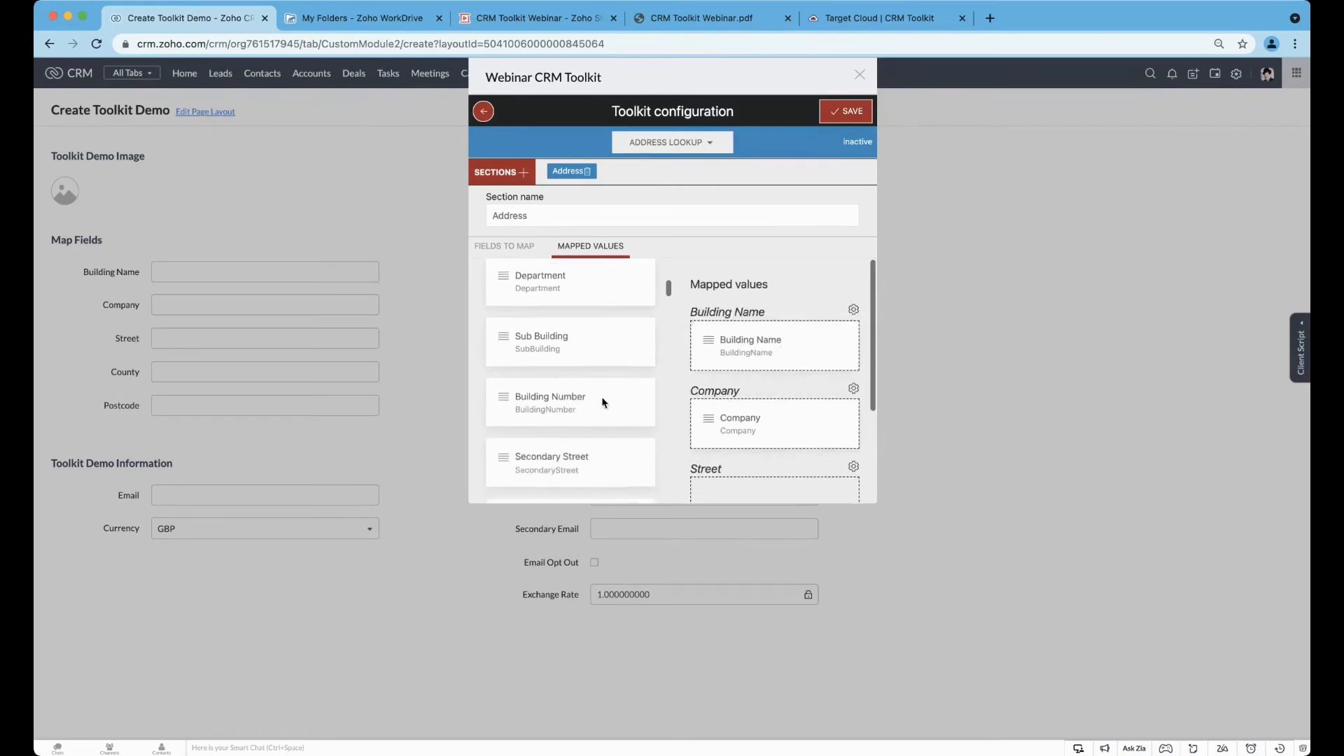
{"action": "scroll", "coordinate": [602, 402], "scroll_direction": "down", "scroll_amount": 2}
{"action": "left_click_drag", "start_coordinate": [600, 456], "coordinate": [795, 429]}
- Map both the Province / County and Province Name values to the County field
{"action": "scroll", "coordinate": [587, 387], "scroll_direction": "down", "scroll_amount": 3}
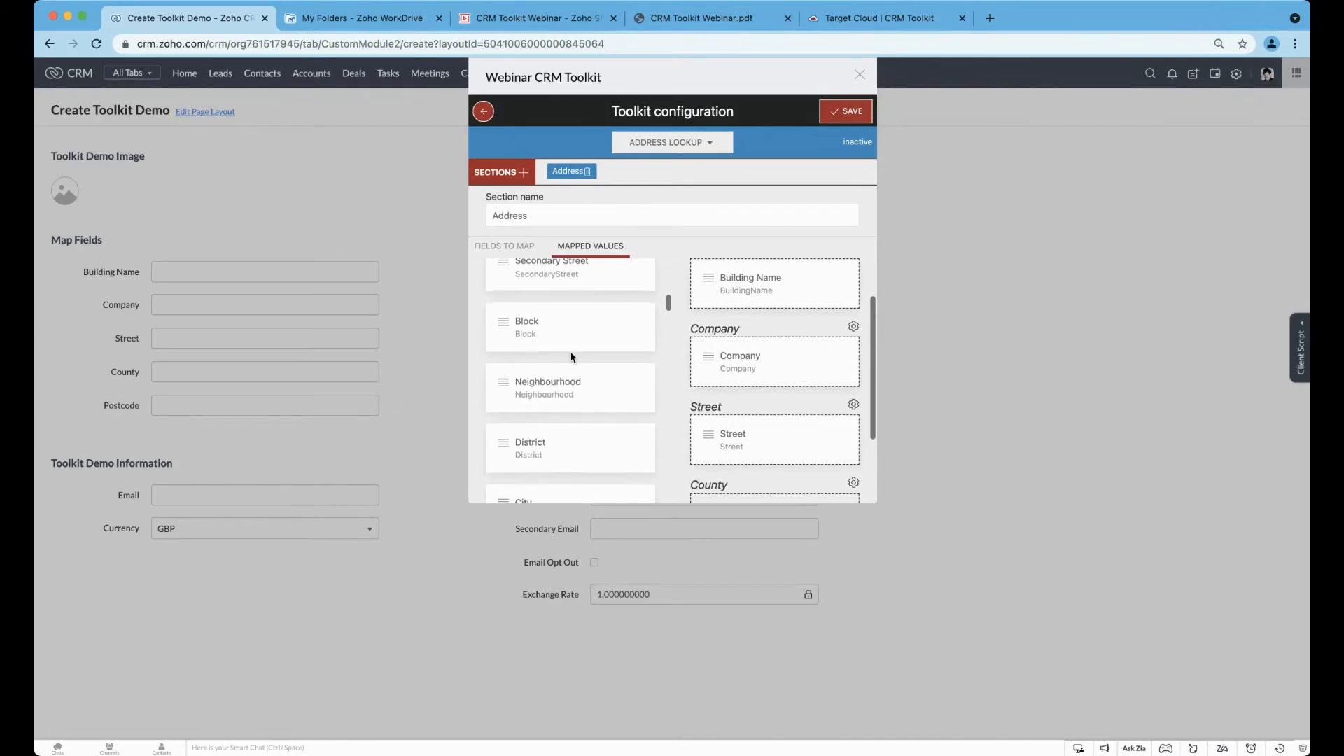
{"action": "scroll", "coordinate": [571, 357], "scroll_direction": "down", "scroll_amount": 5}
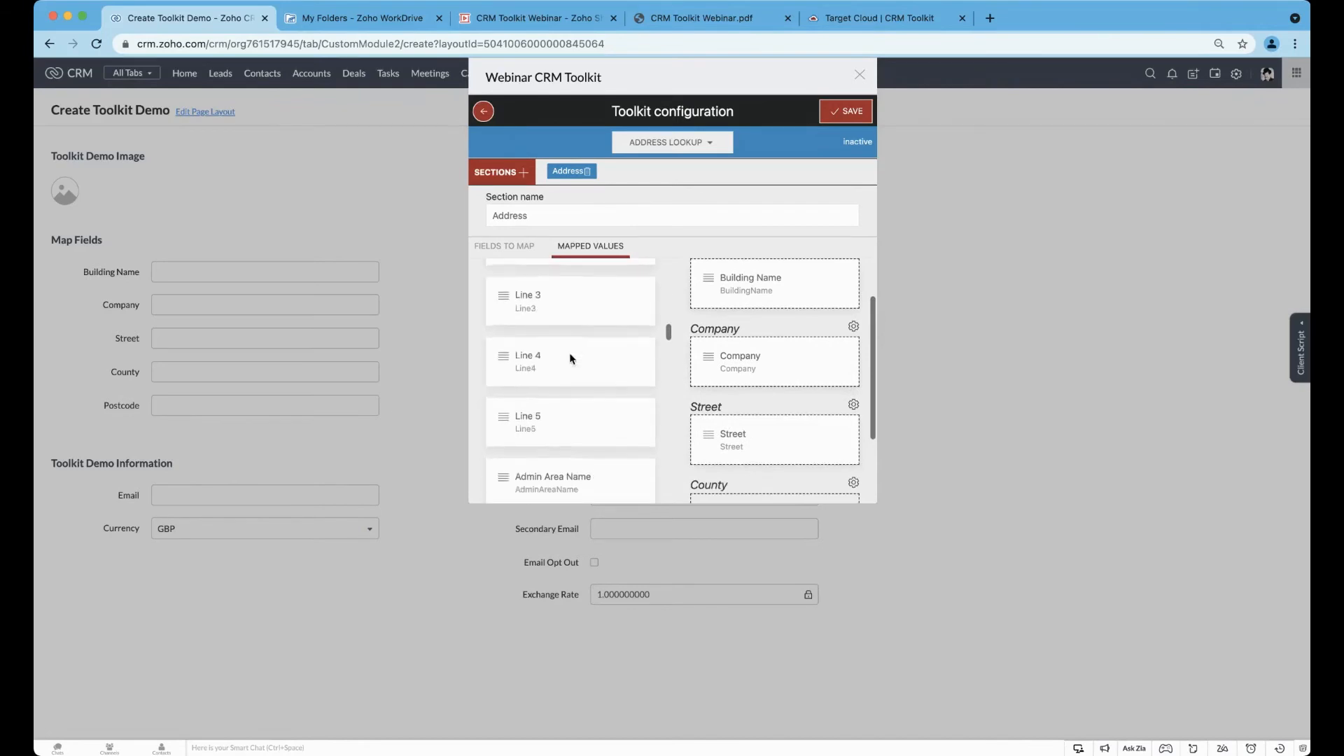
{"action": "scroll", "coordinate": [570, 358], "scroll_direction": "down", "scroll_amount": 3}
{"action": "left_click_drag", "start_coordinate": [565, 413], "coordinate": [775, 444]}
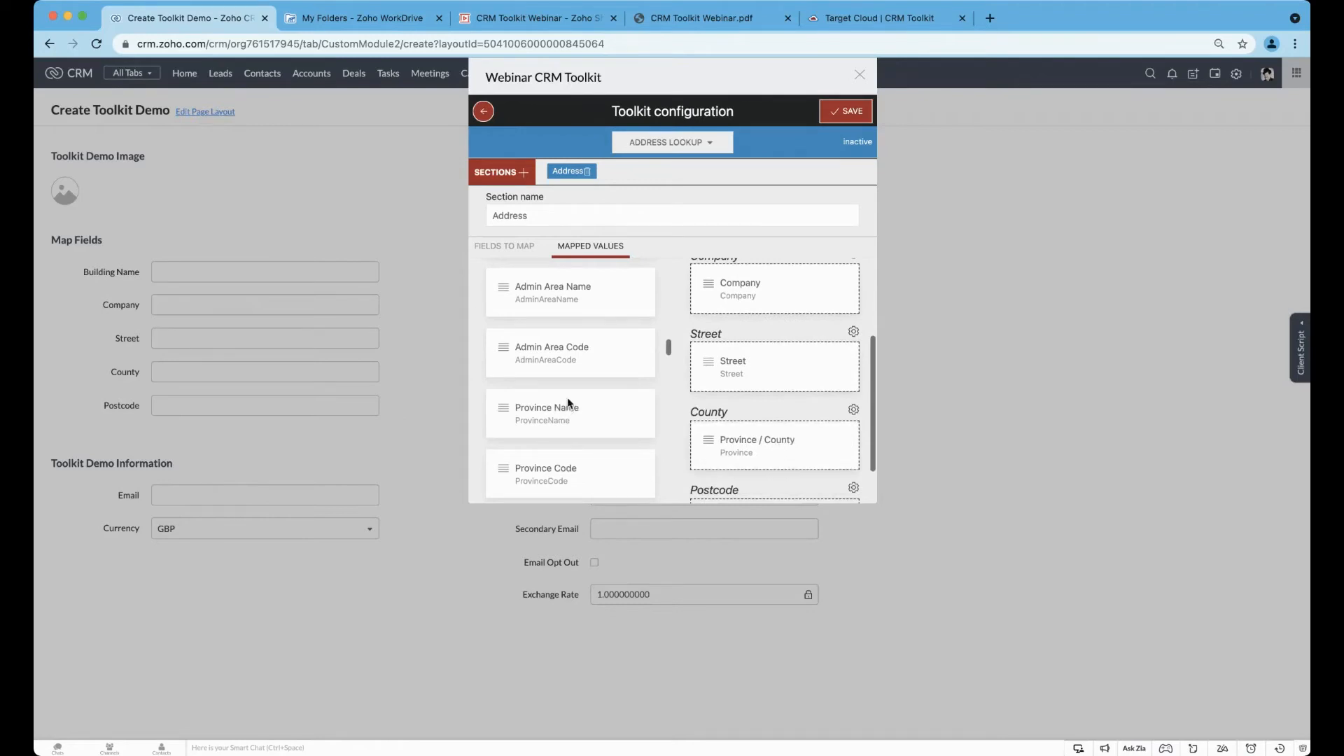
{"action": "scroll", "coordinate": [567, 398], "scroll_direction": "down", "scroll_amount": 2}
{"action": "scroll", "coordinate": [550, 362], "scroll_direction": "up", "scroll_amount": 1}
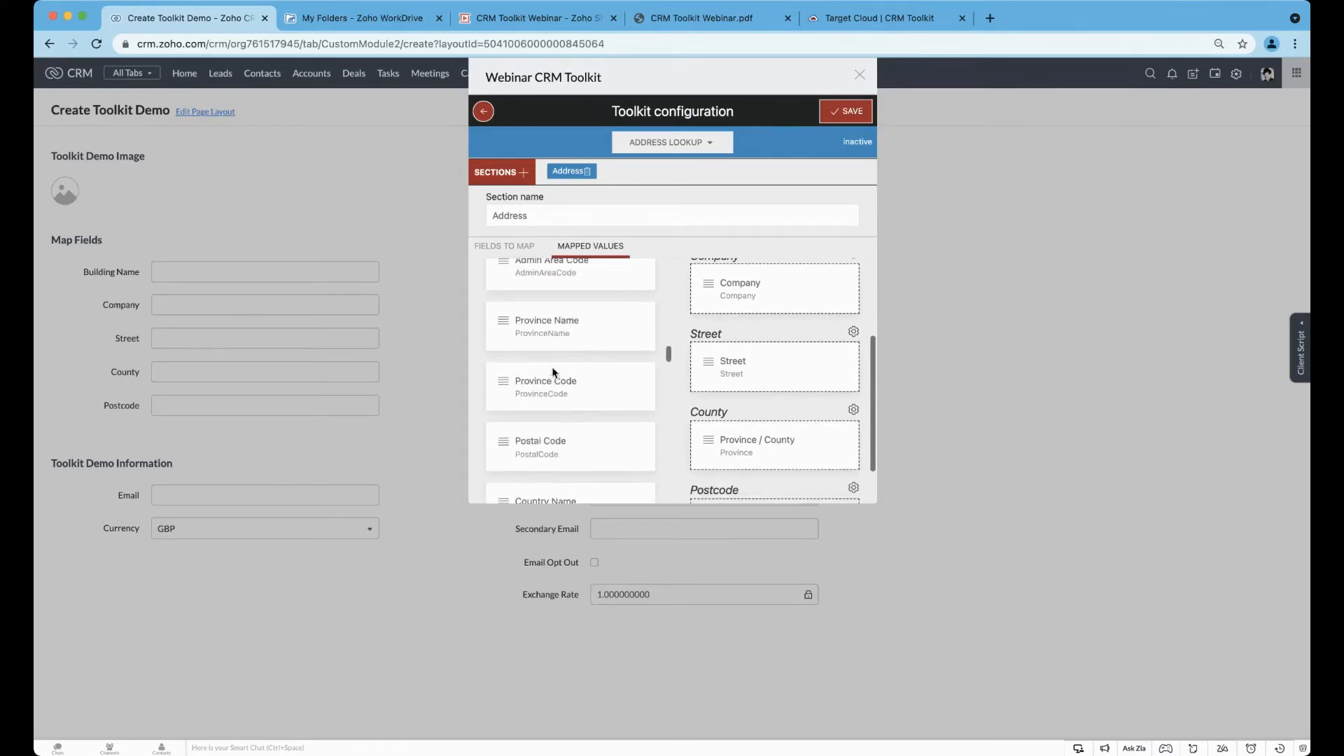
{"action": "left_click_drag", "start_coordinate": [552, 319], "coordinate": [752, 412]}
- Map the Postal Code value to the Postcode field and save the toolkit configuration
{"action": "scroll", "coordinate": [749, 406], "scroll_direction": "down", "scroll_amount": 2}
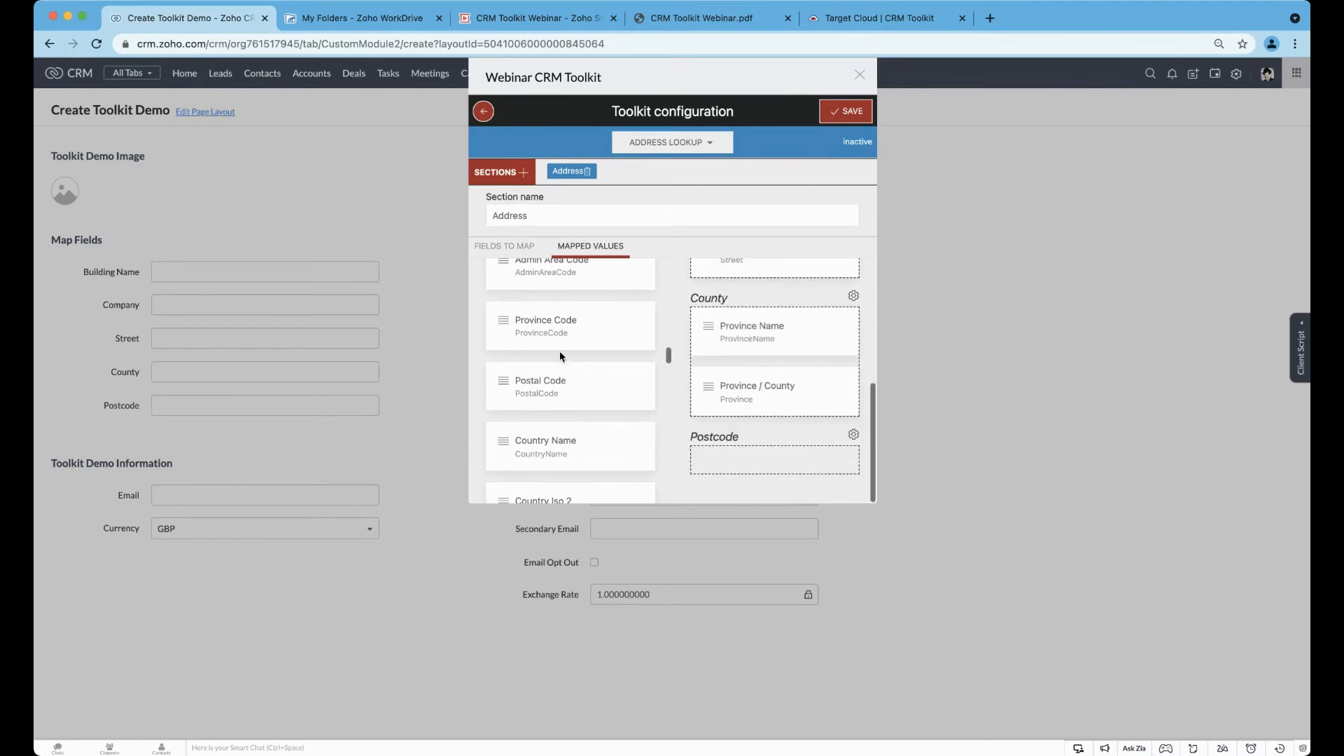
{"action": "left_click_drag", "start_coordinate": [548, 380], "coordinate": [756, 463]}
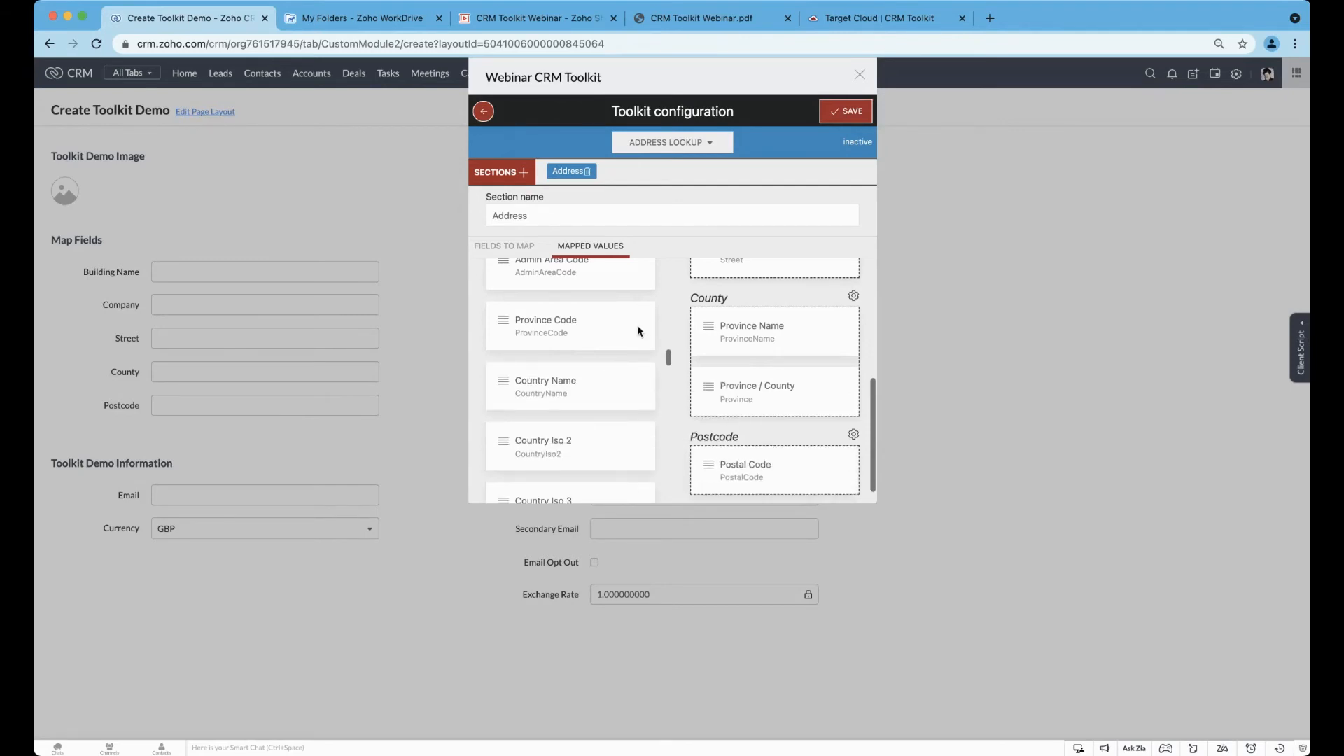
{"action": "scroll", "coordinate": [784, 335], "scroll_direction": "up", "scroll_amount": 3}
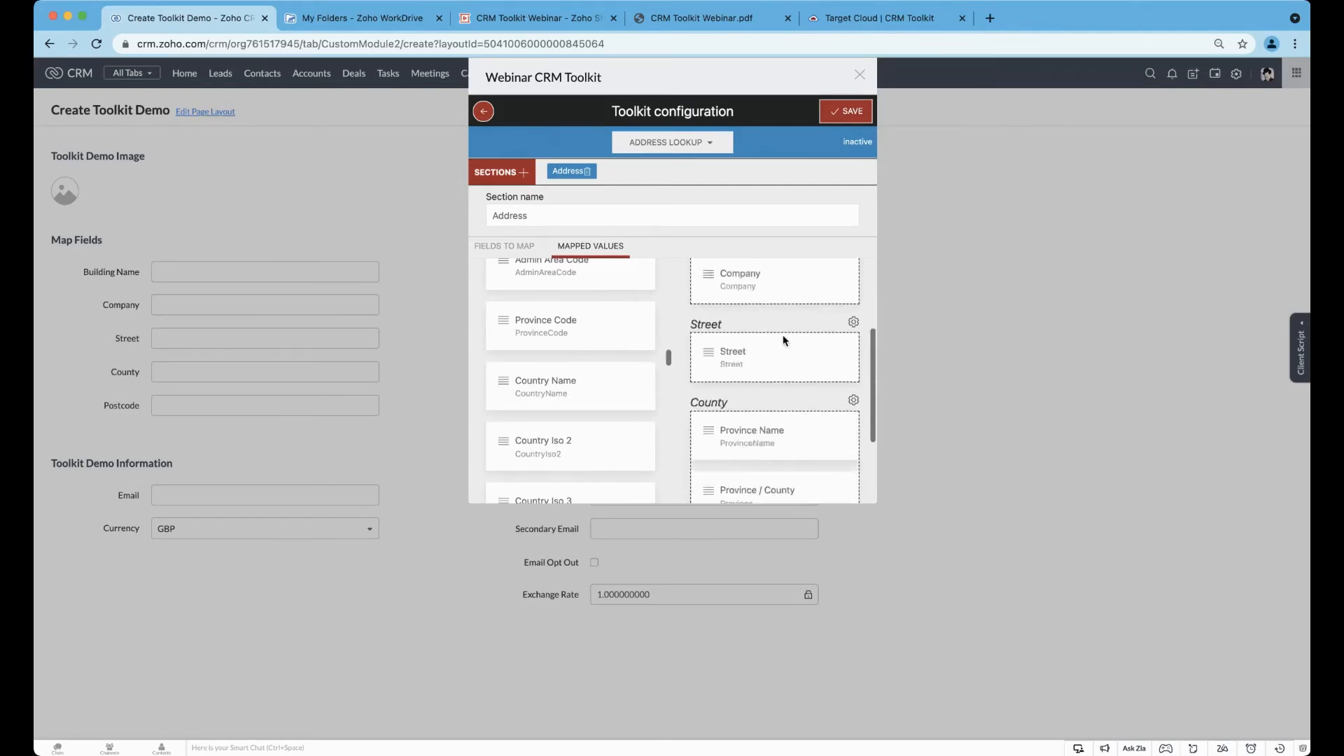
{"action": "left_click", "coordinate": [855, 113]}
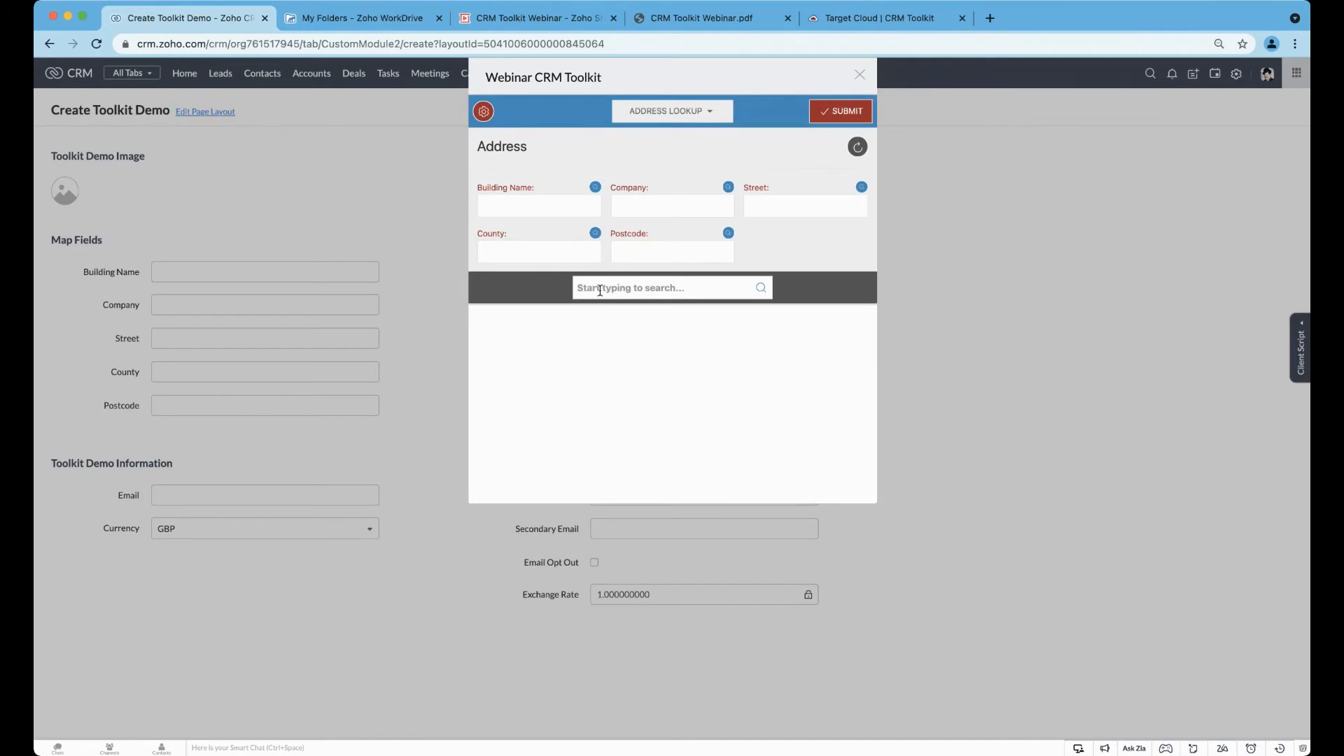
- Search the address lookup for "bunzl", submit the Bunzl Healthcare address to the new record and save the record
{"action": "type", "text": "bunzl"}
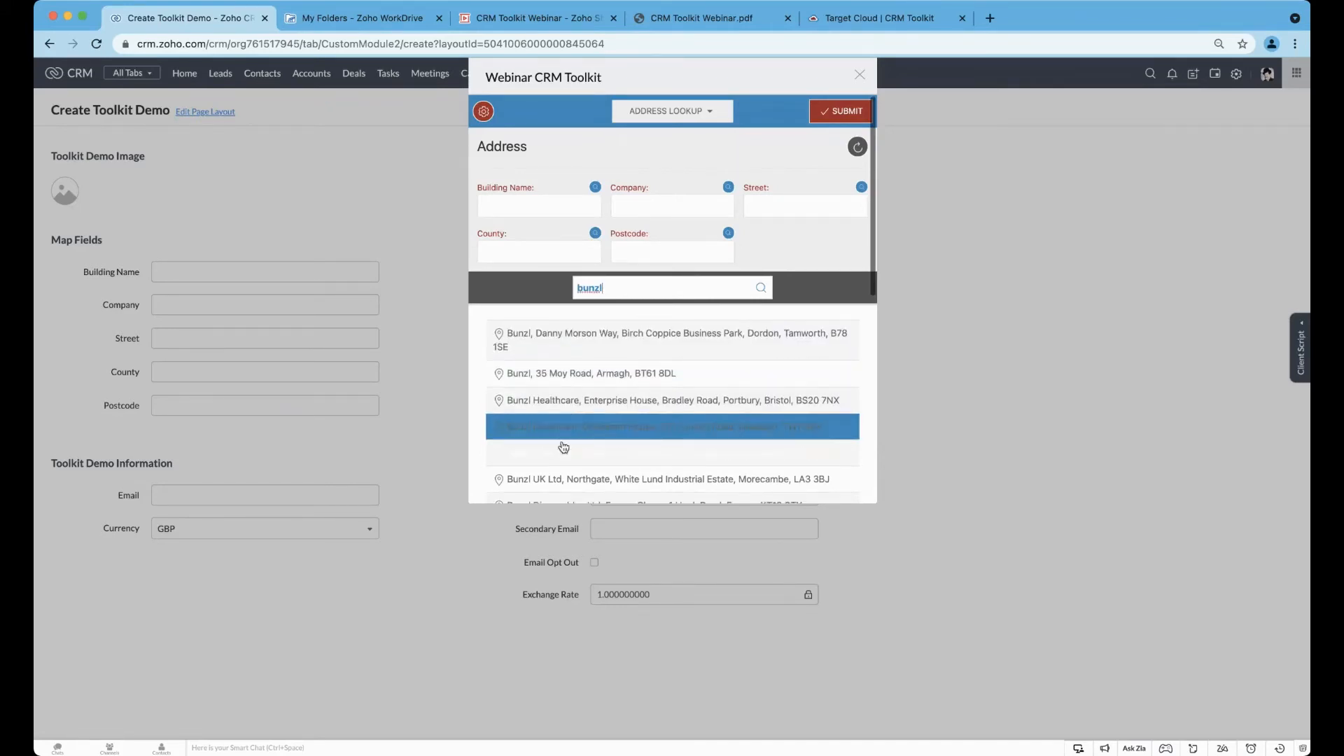
{"action": "left_click", "coordinate": [558, 482]}
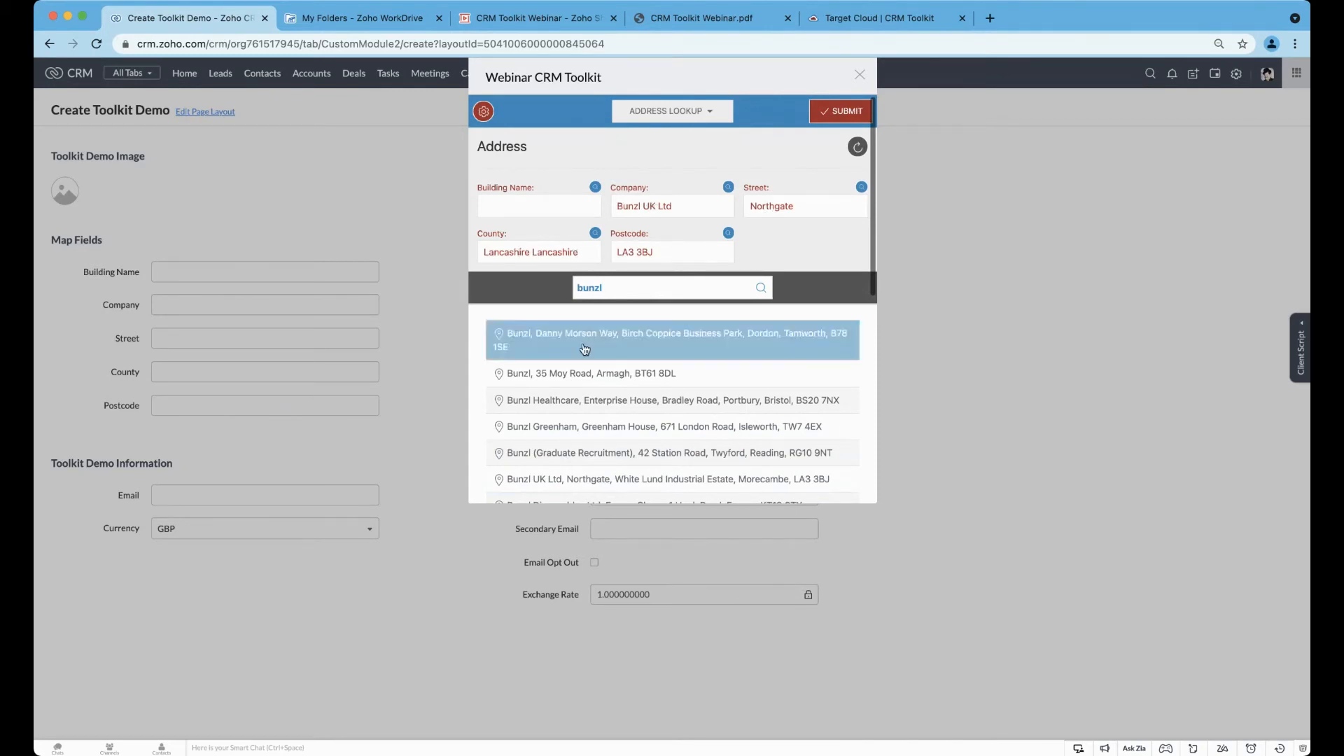
{"action": "left_click", "coordinate": [574, 398]}
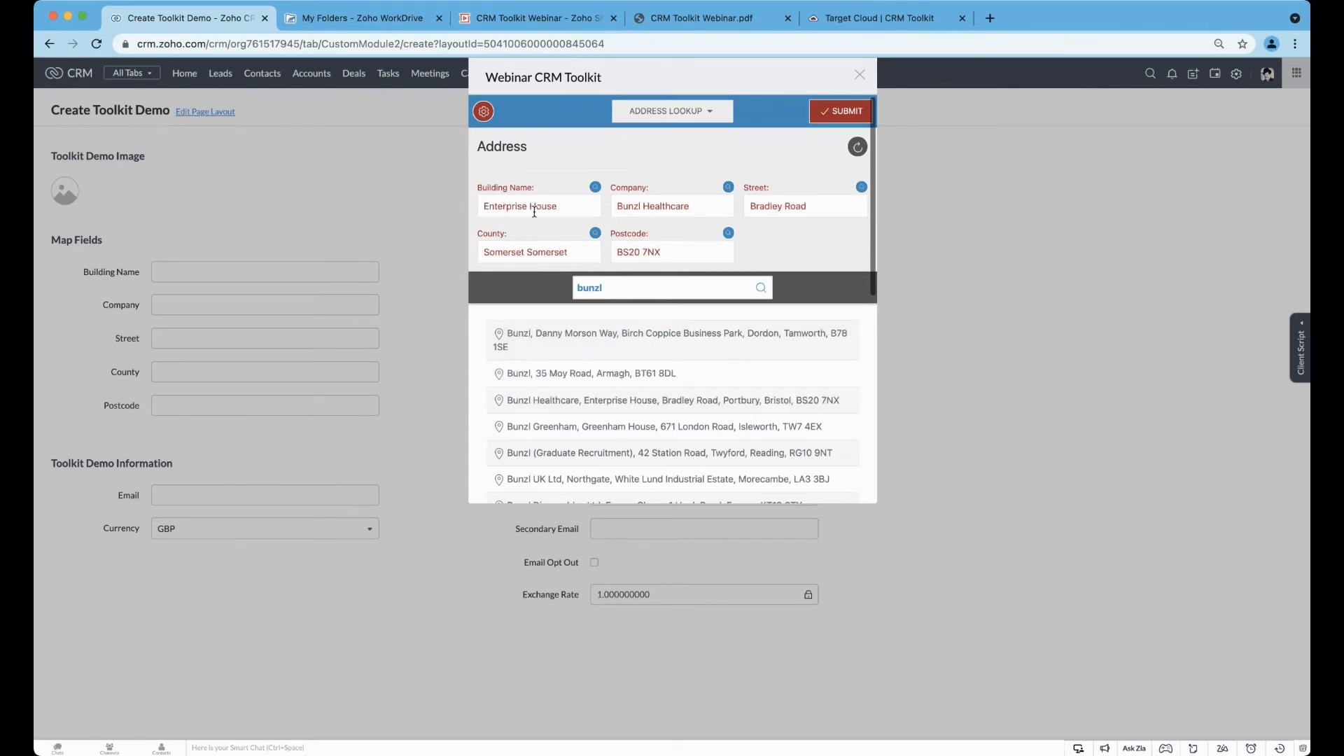
{"action": "left_click", "coordinate": [836, 112]}
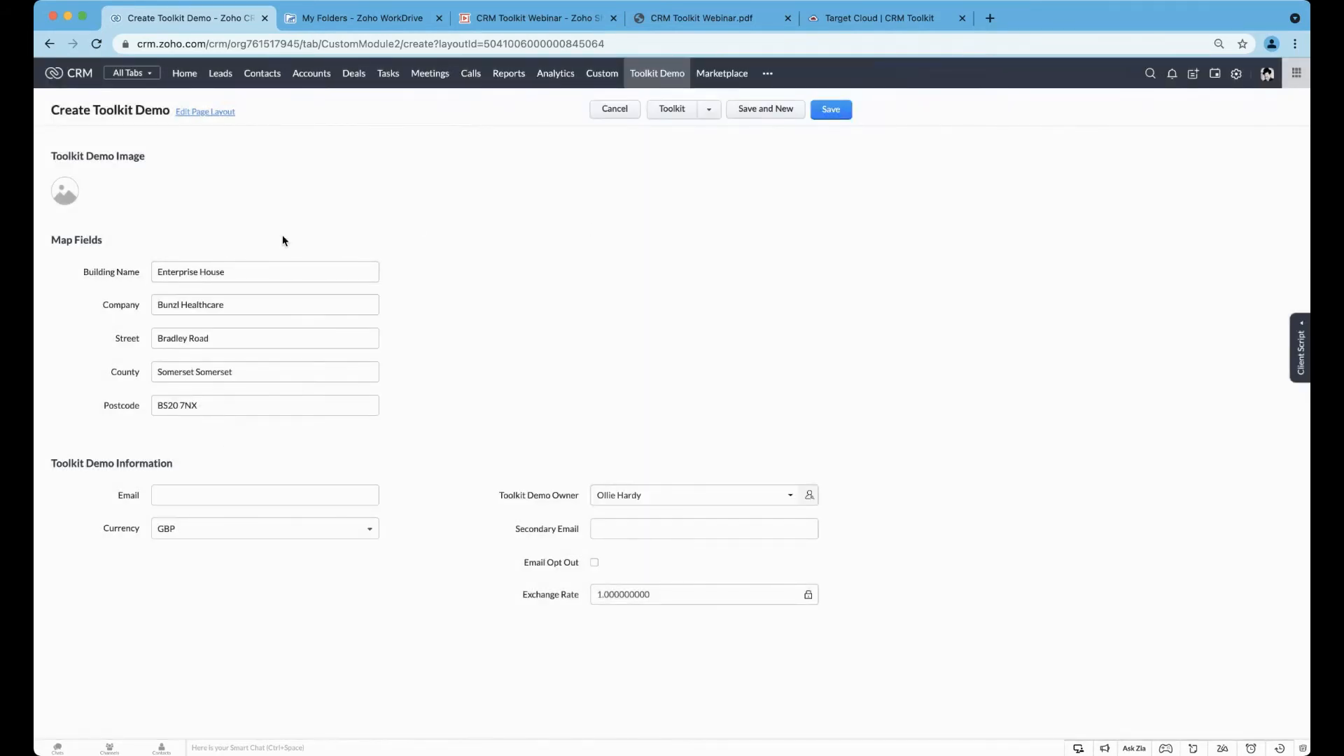
{"action": "left_click", "coordinate": [841, 113]}
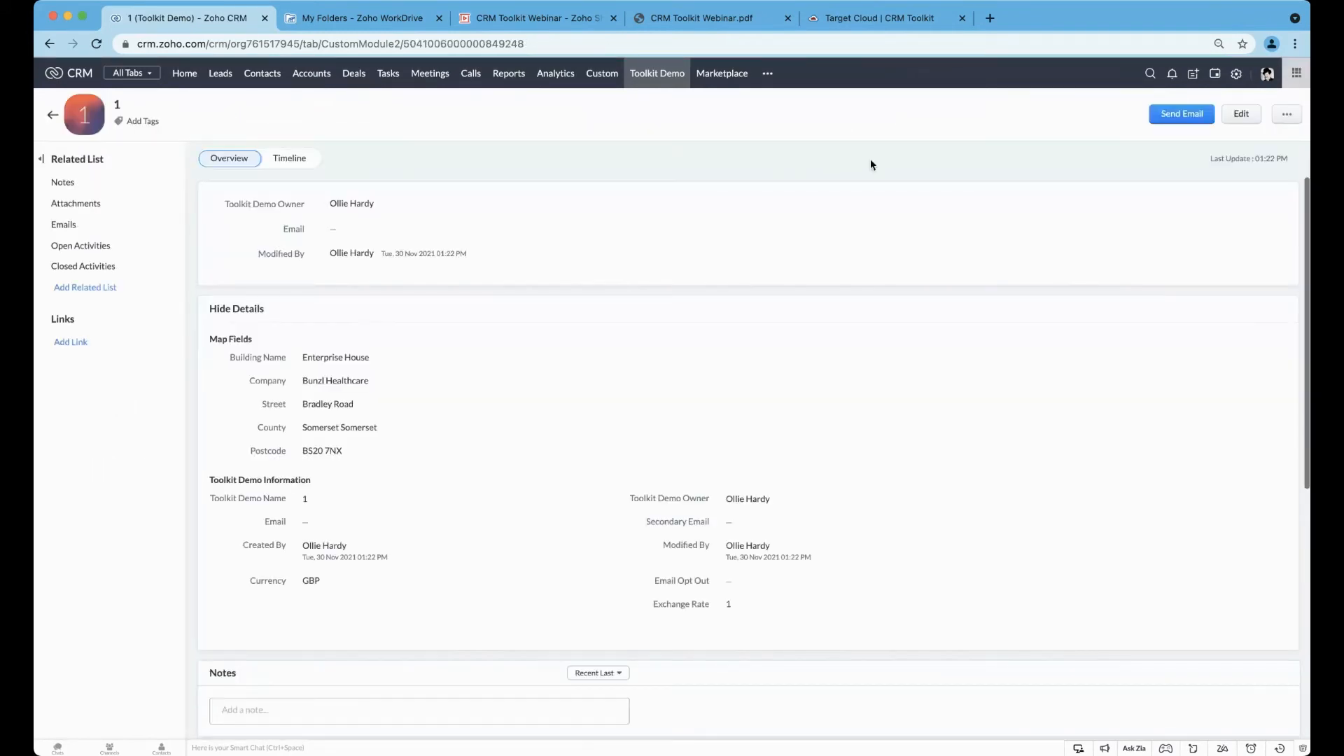
- Edit the record, look up addresses by its company, submit the Bunzl Healthcare George House result and save the record
{"action": "left_click", "coordinate": [1237, 114]}
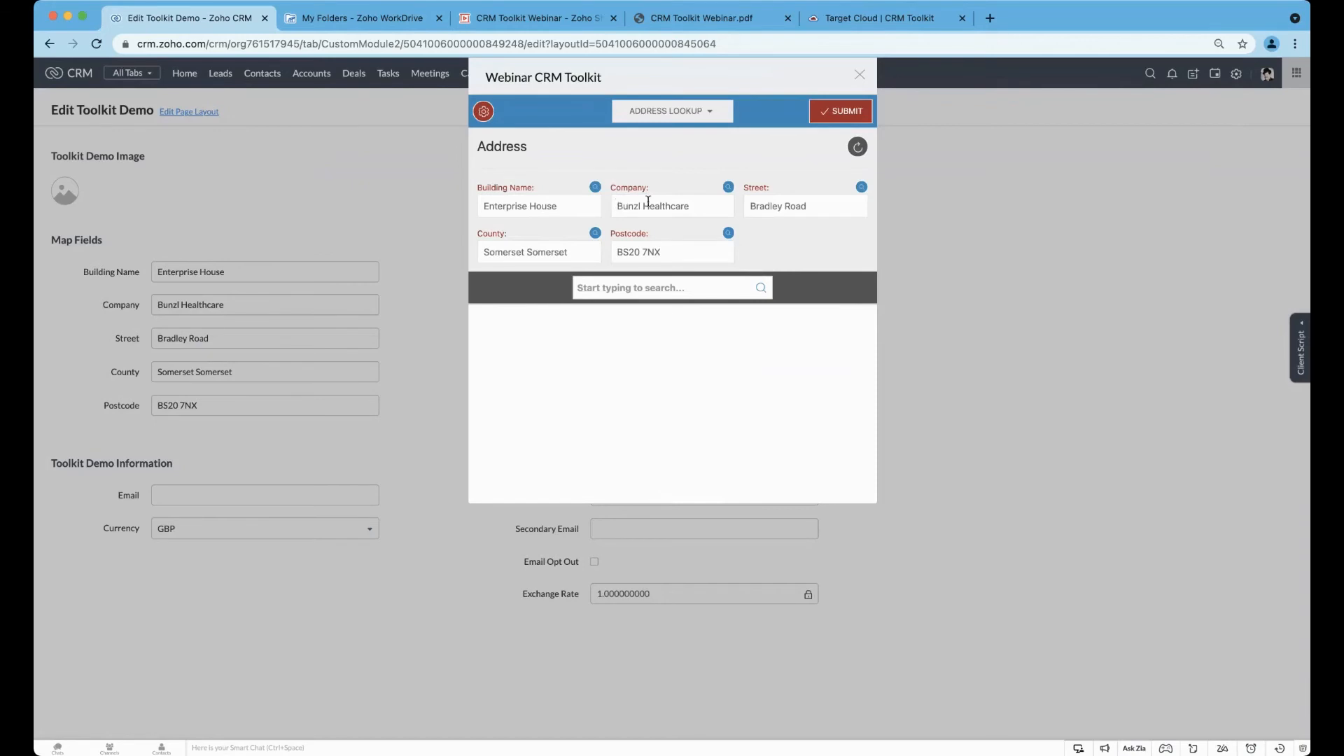
{"action": "left_click", "coordinate": [727, 187]}
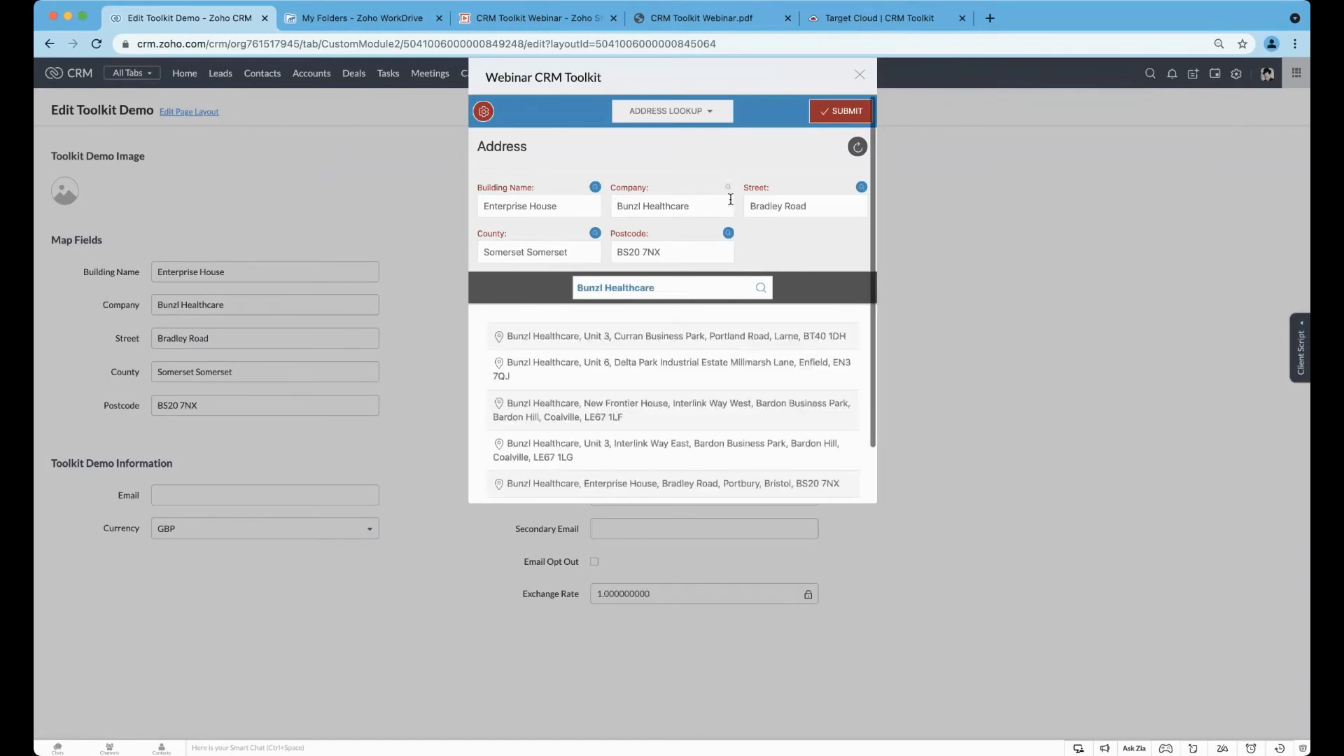
{"action": "scroll", "coordinate": [676, 390], "scroll_direction": "down", "scroll_amount": 1}
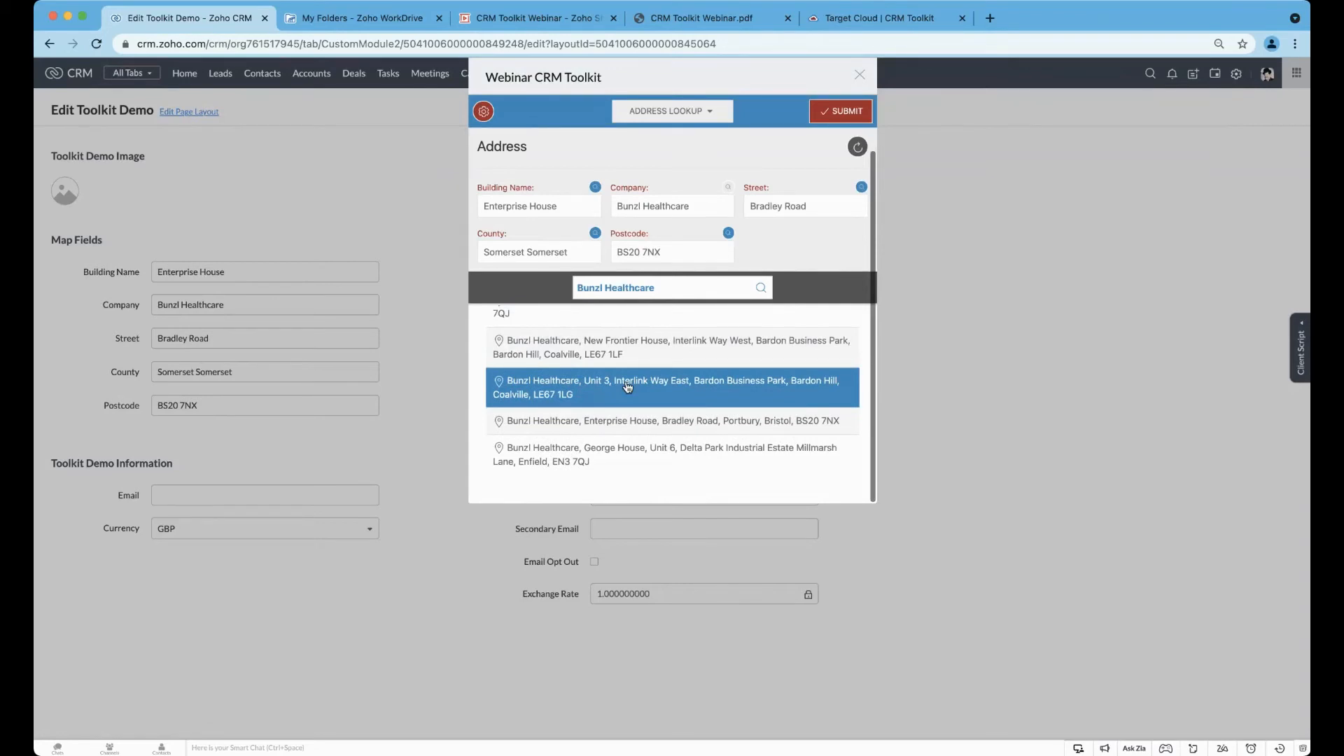
{"action": "left_click", "coordinate": [619, 450]}
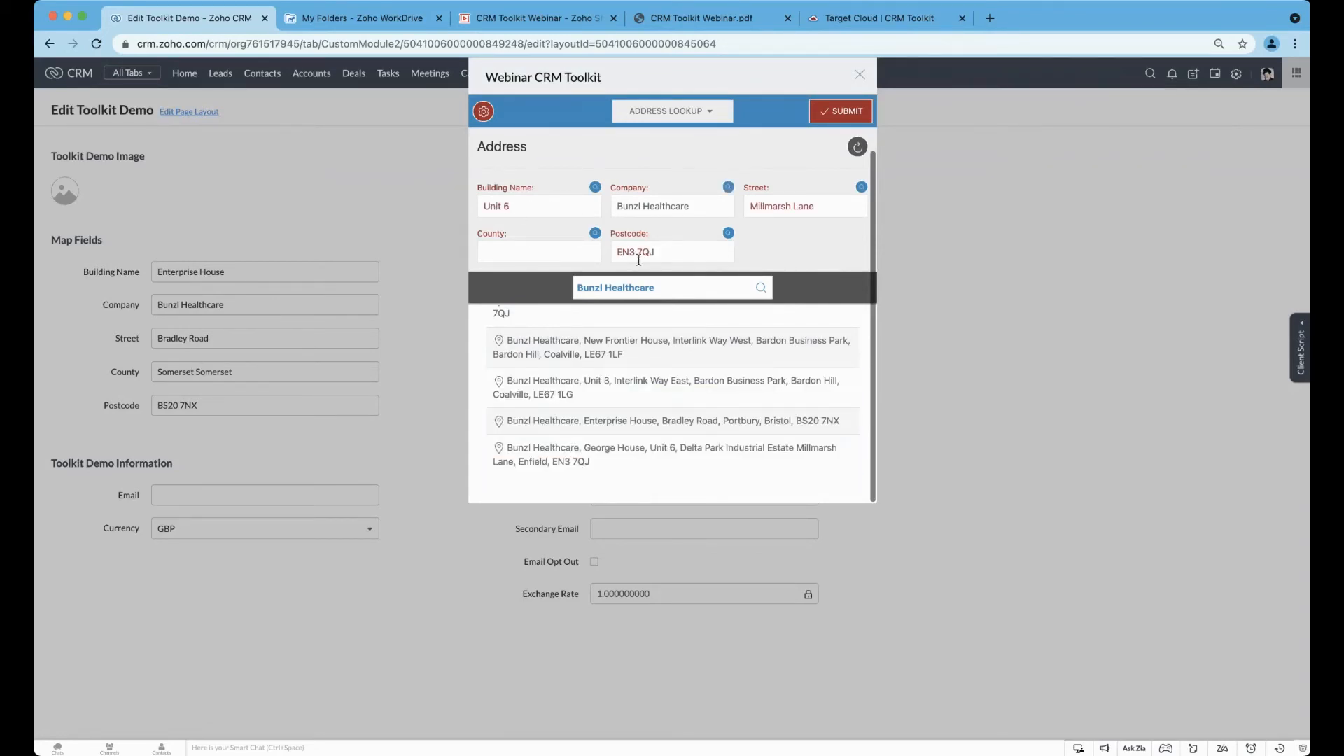
{"action": "left_click", "coordinate": [835, 112]}
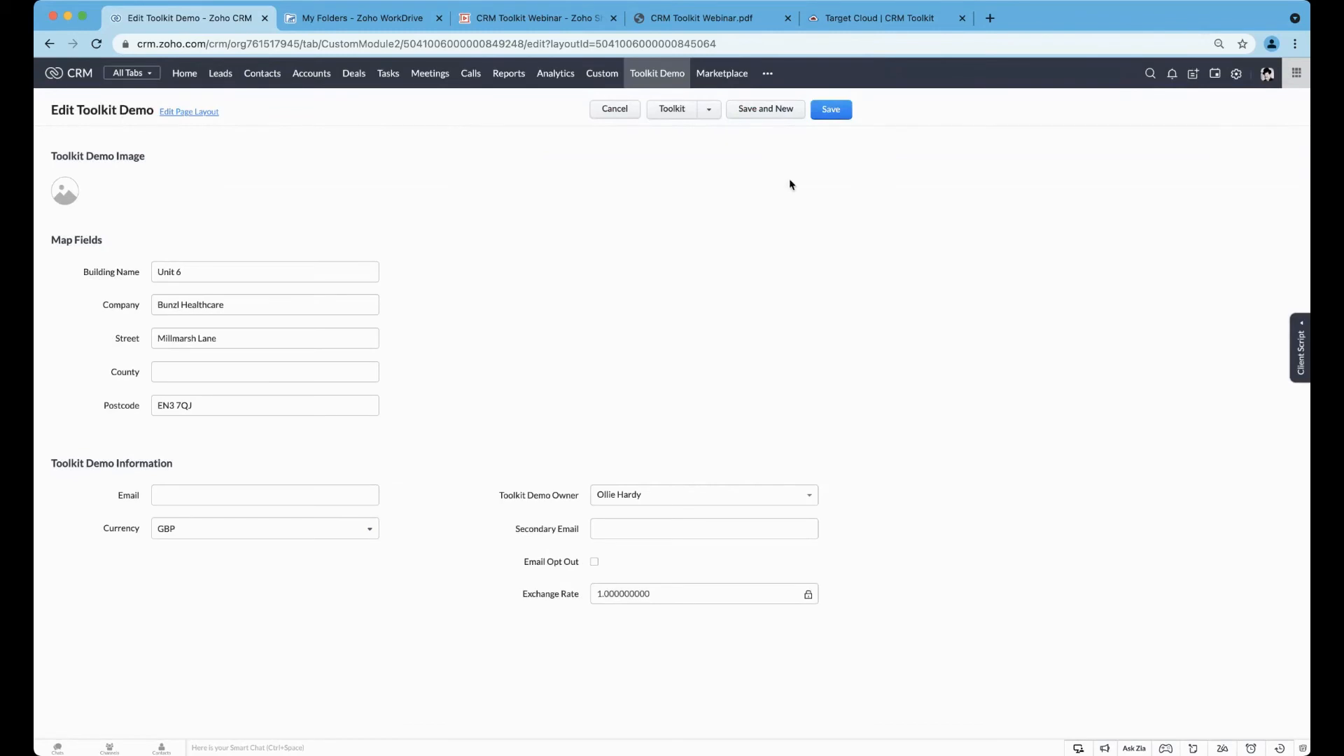
{"action": "left_click", "coordinate": [831, 109]}
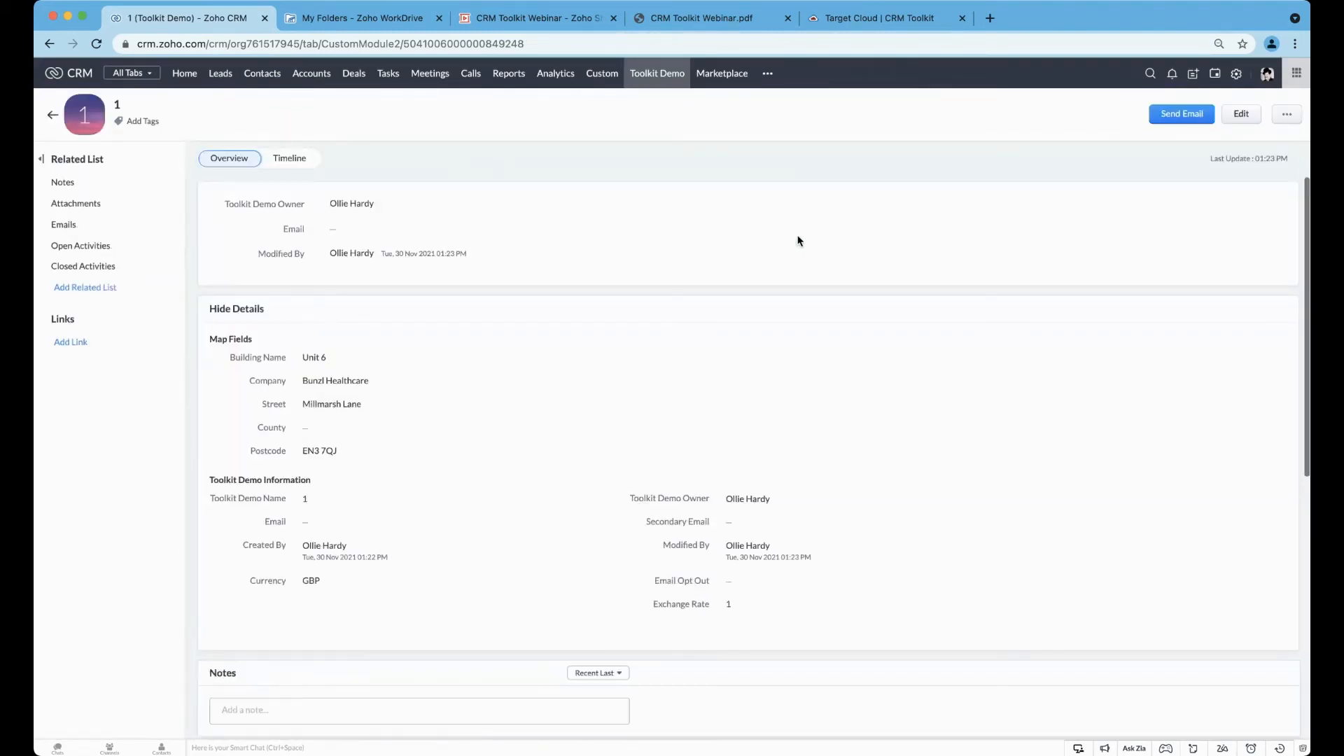
- Switch to the CRM Toolkit Webinar PDF and bring up the slide "Step 3 : Enriching B2B Addresses"
{"action": "left_click", "coordinate": [715, 18]}
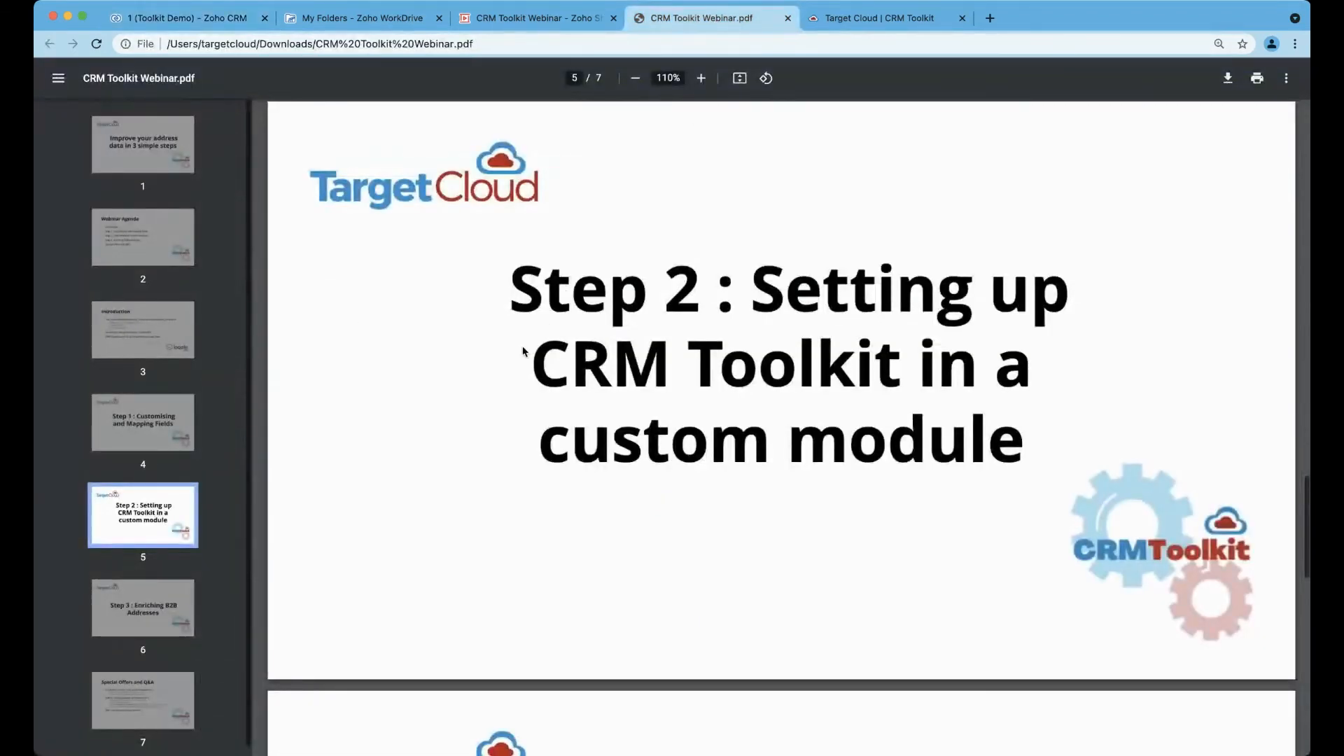
{"action": "scroll", "coordinate": [522, 351], "scroll_direction": "down", "scroll_amount": 10}
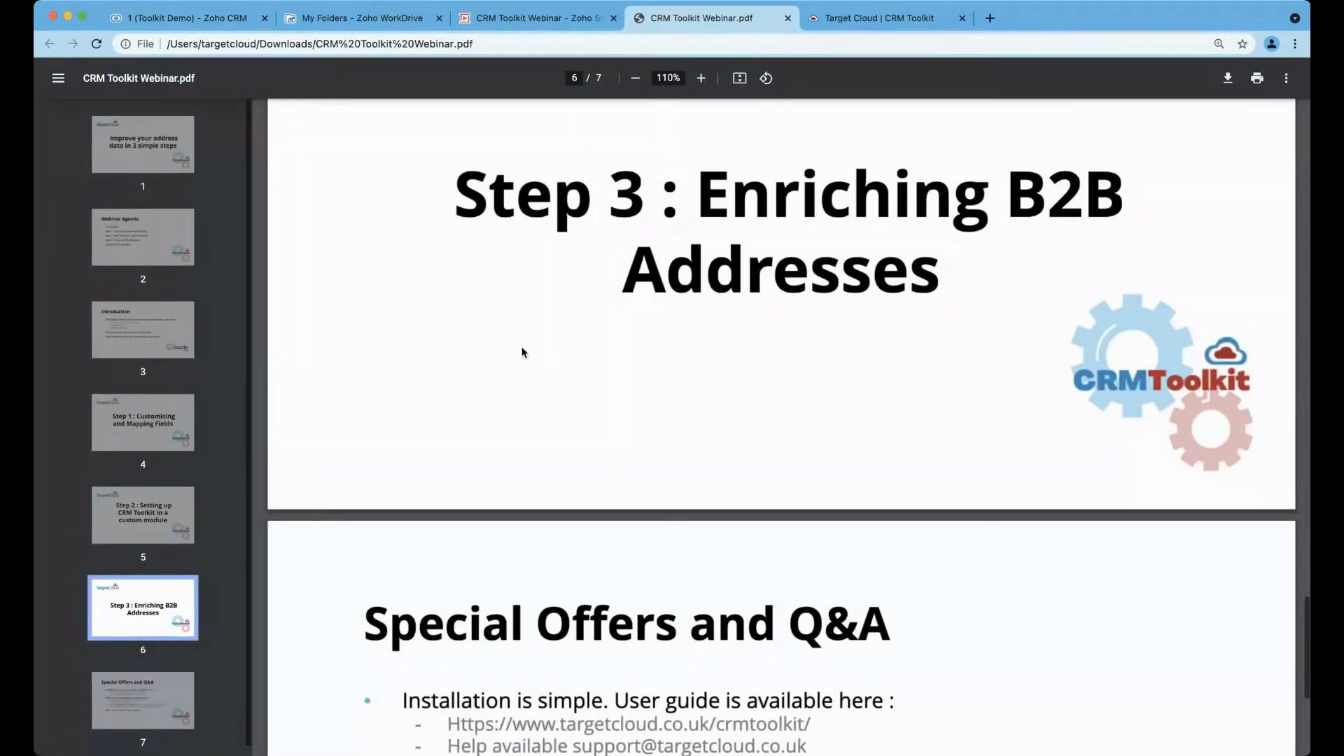
{"action": "scroll", "coordinate": [525, 351], "scroll_direction": "up", "scroll_amount": 3}
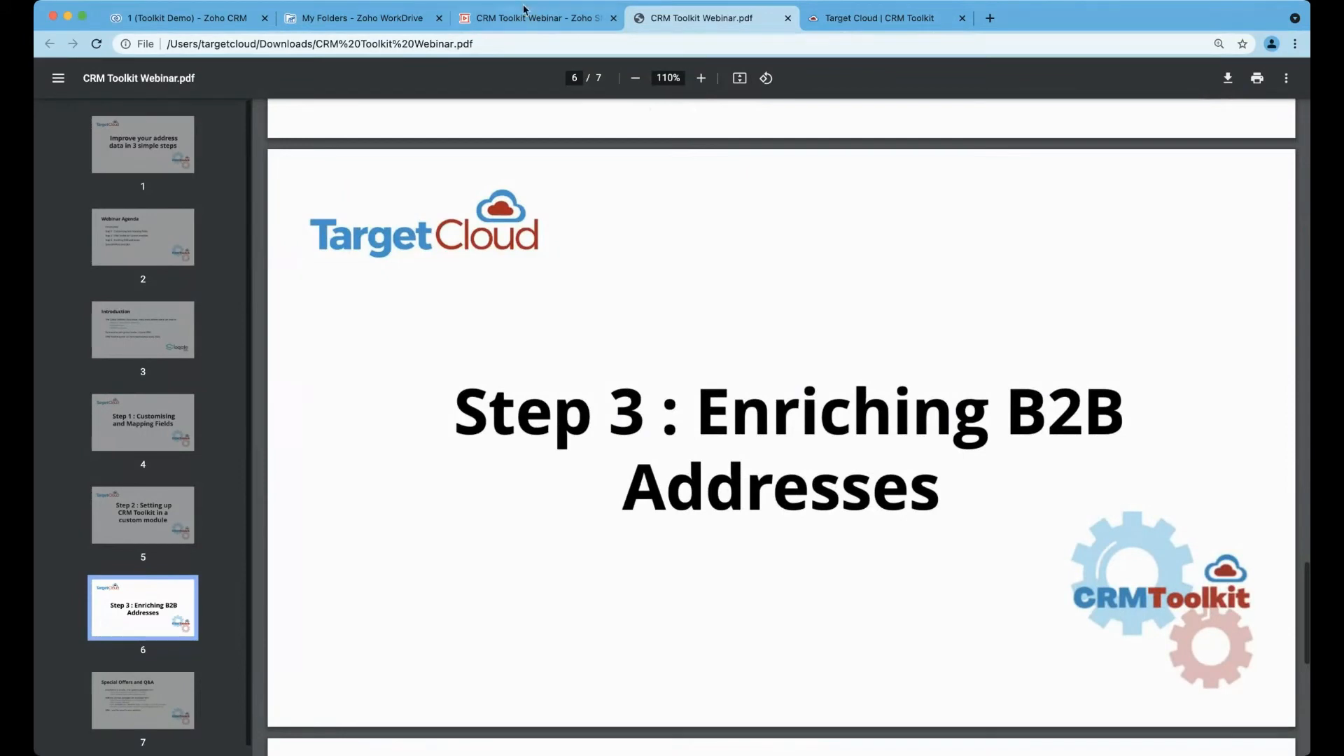
- Return to Zoho CRM, create an account named Bunzl and save it
{"action": "left_click", "coordinate": [224, 19]}
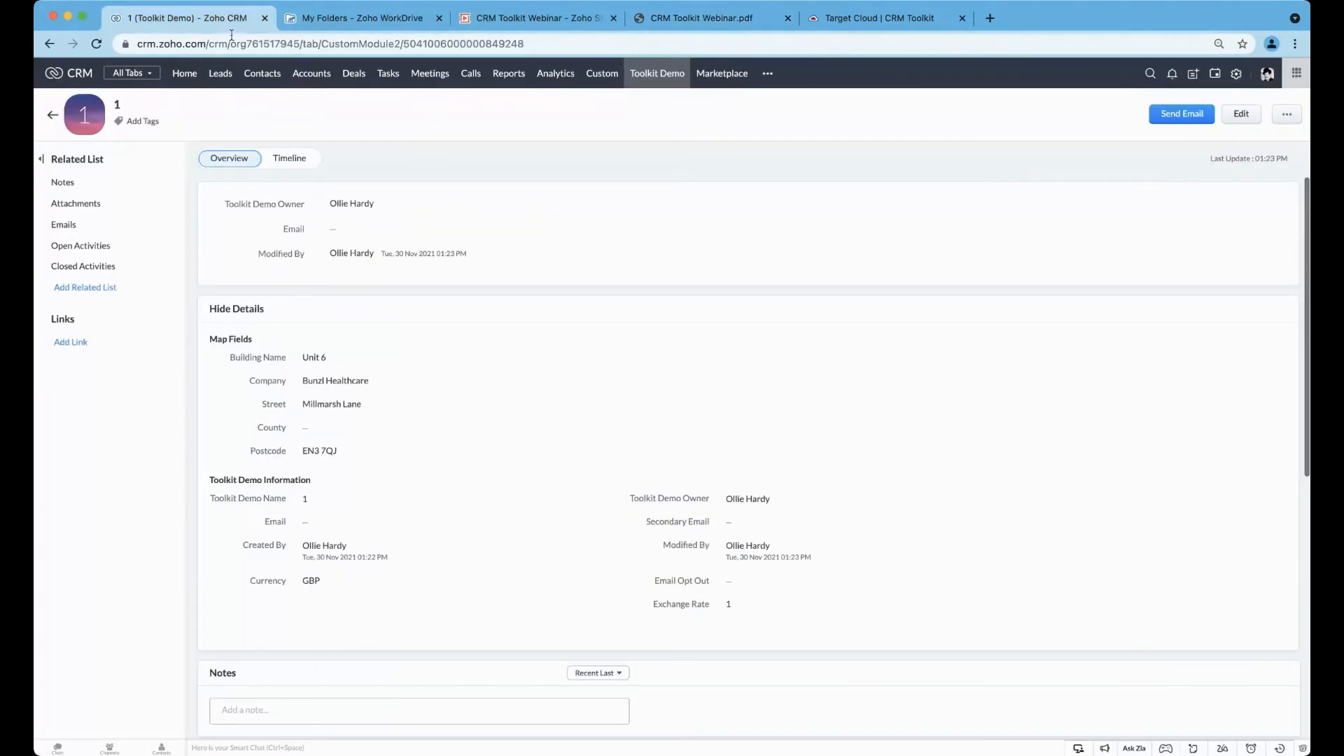
{"action": "left_click", "coordinate": [324, 75]}
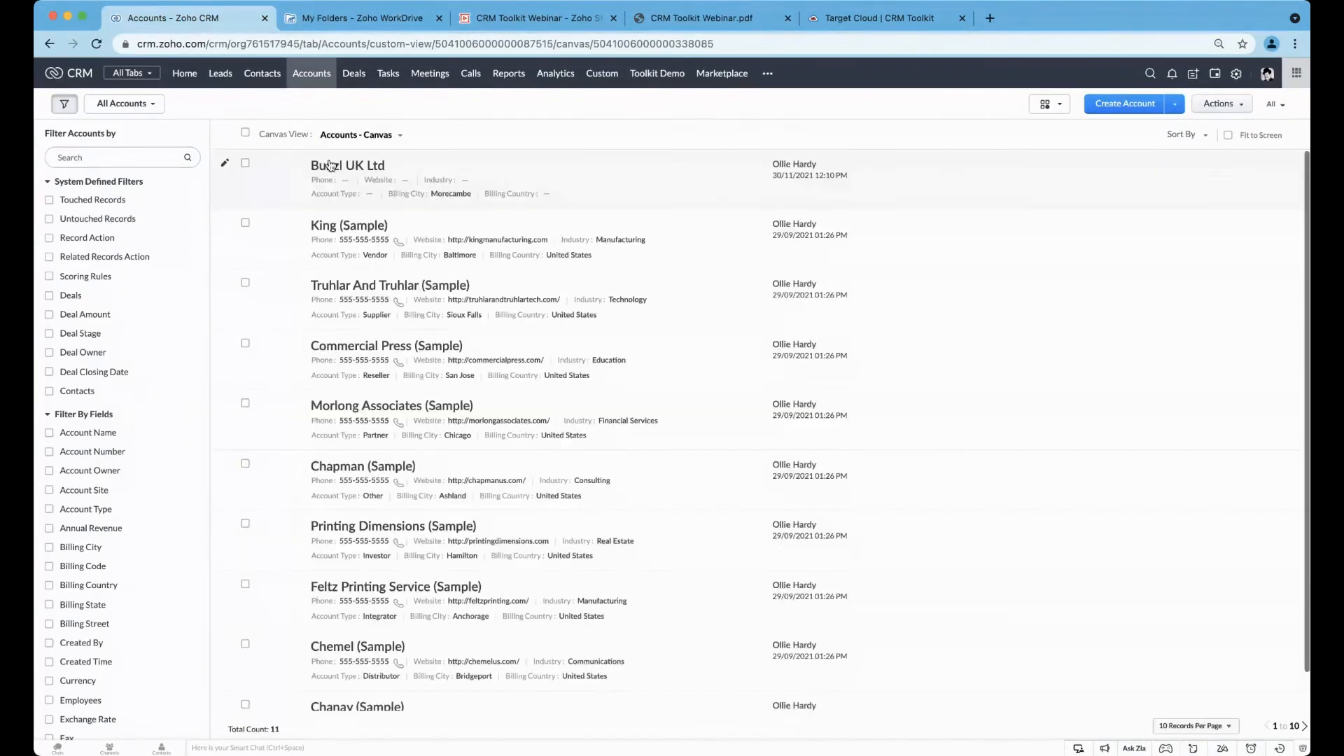
{"action": "left_click", "coordinate": [1120, 110]}
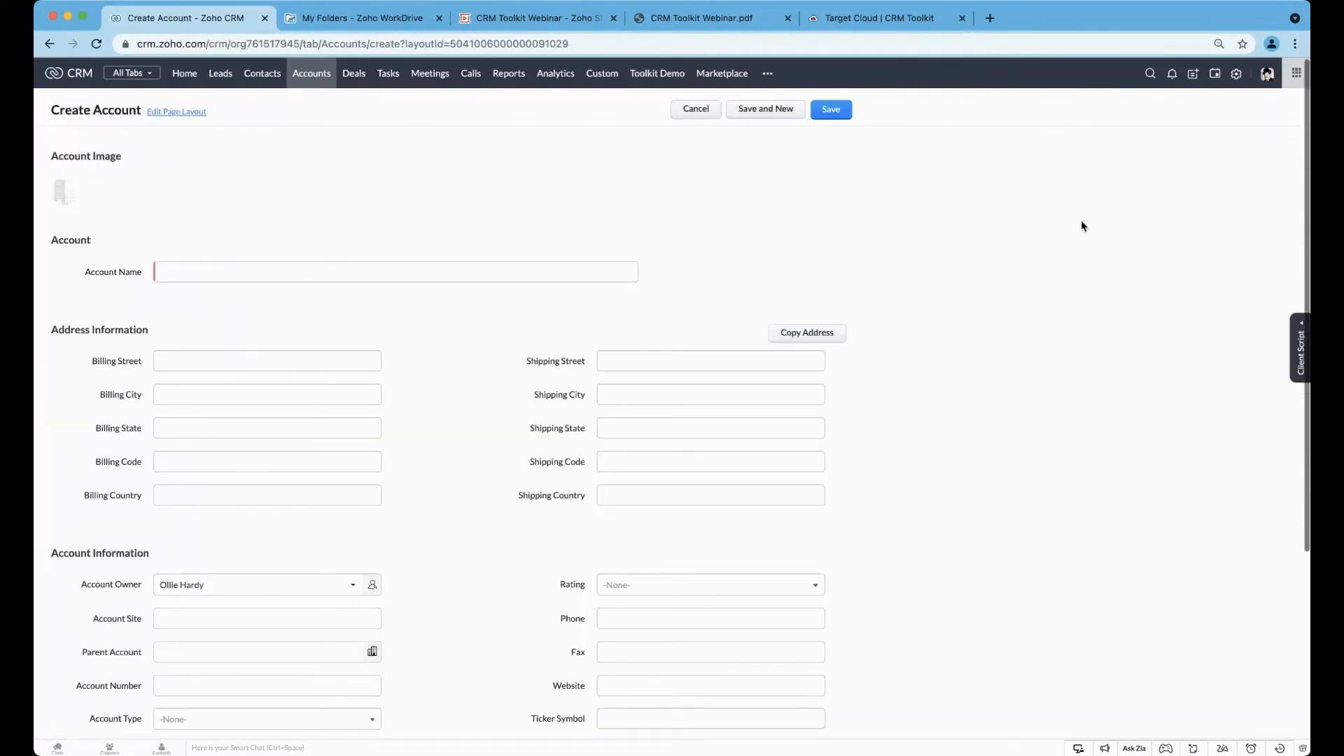
{"action": "left_click", "coordinate": [329, 271]}
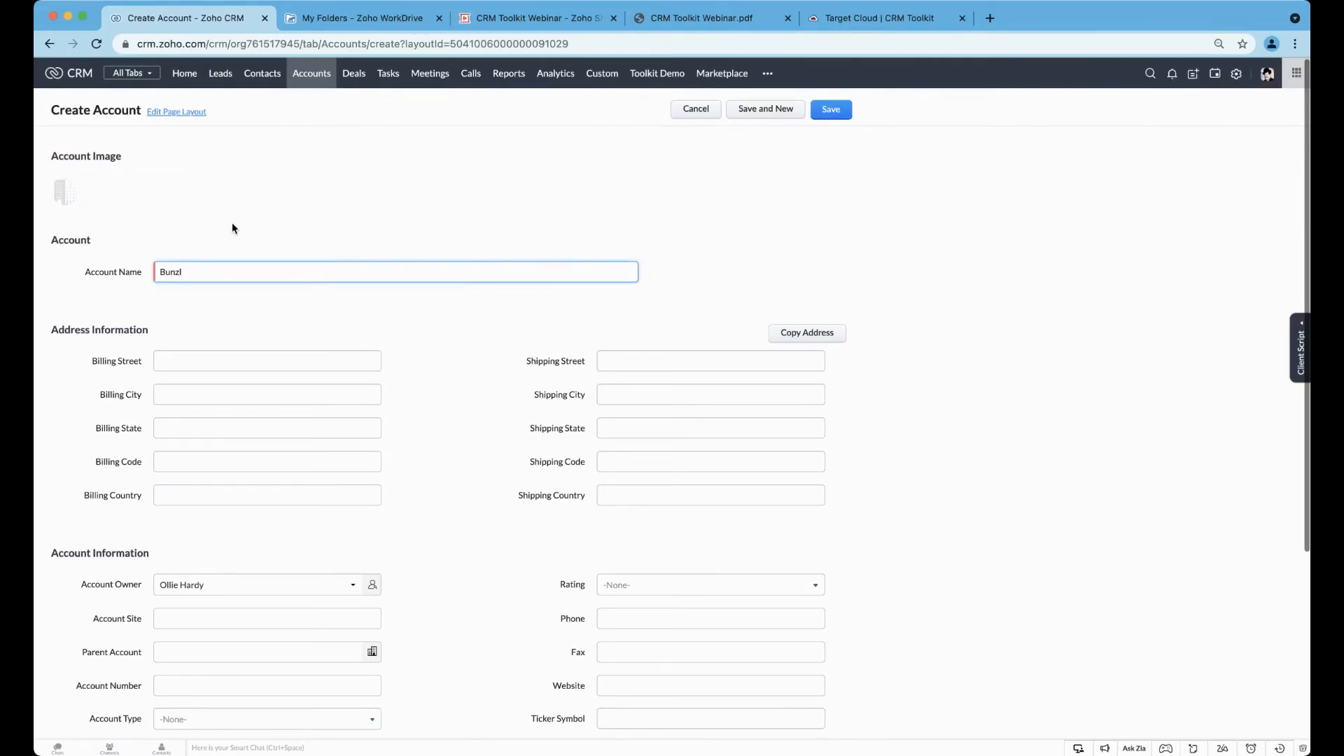
{"action": "left_click", "coordinate": [173, 228]}
{"action": "type", "text": "Bunz"}
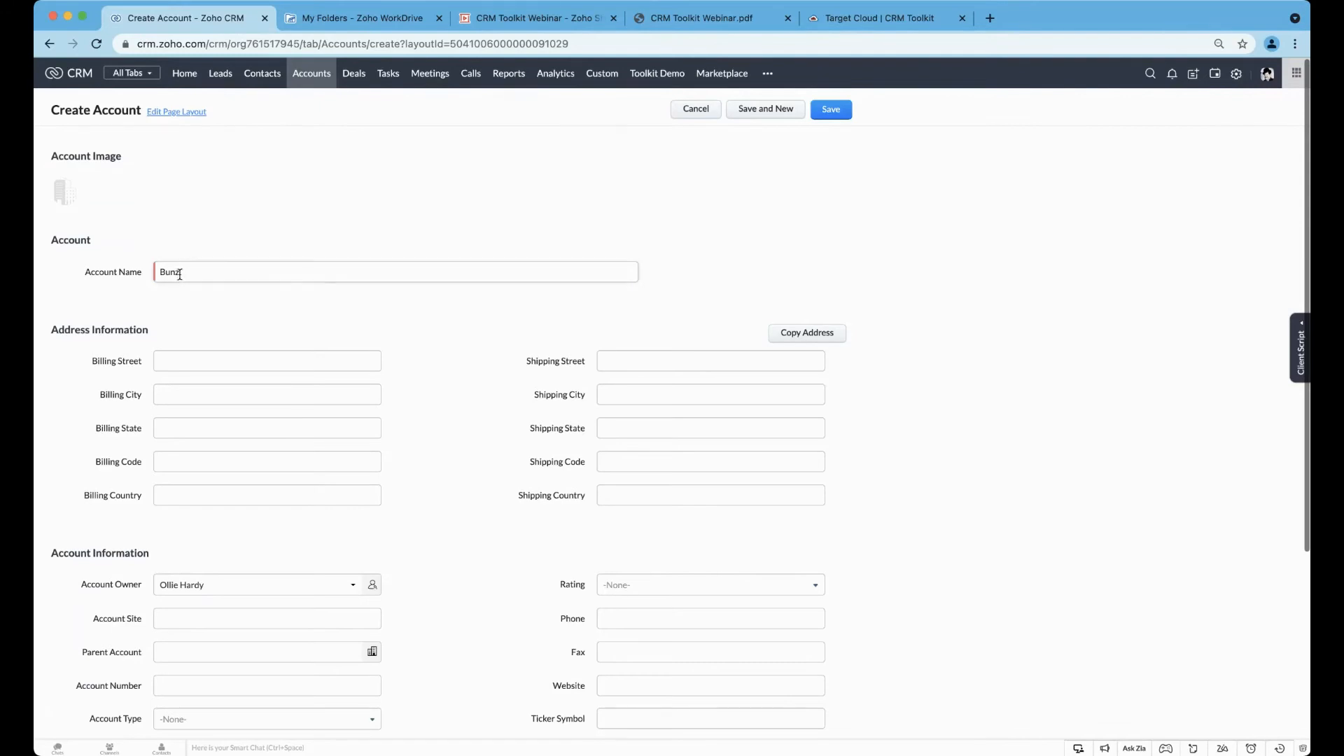
{"action": "type", "text": "l"}
{"action": "left_click", "coordinate": [843, 115]}
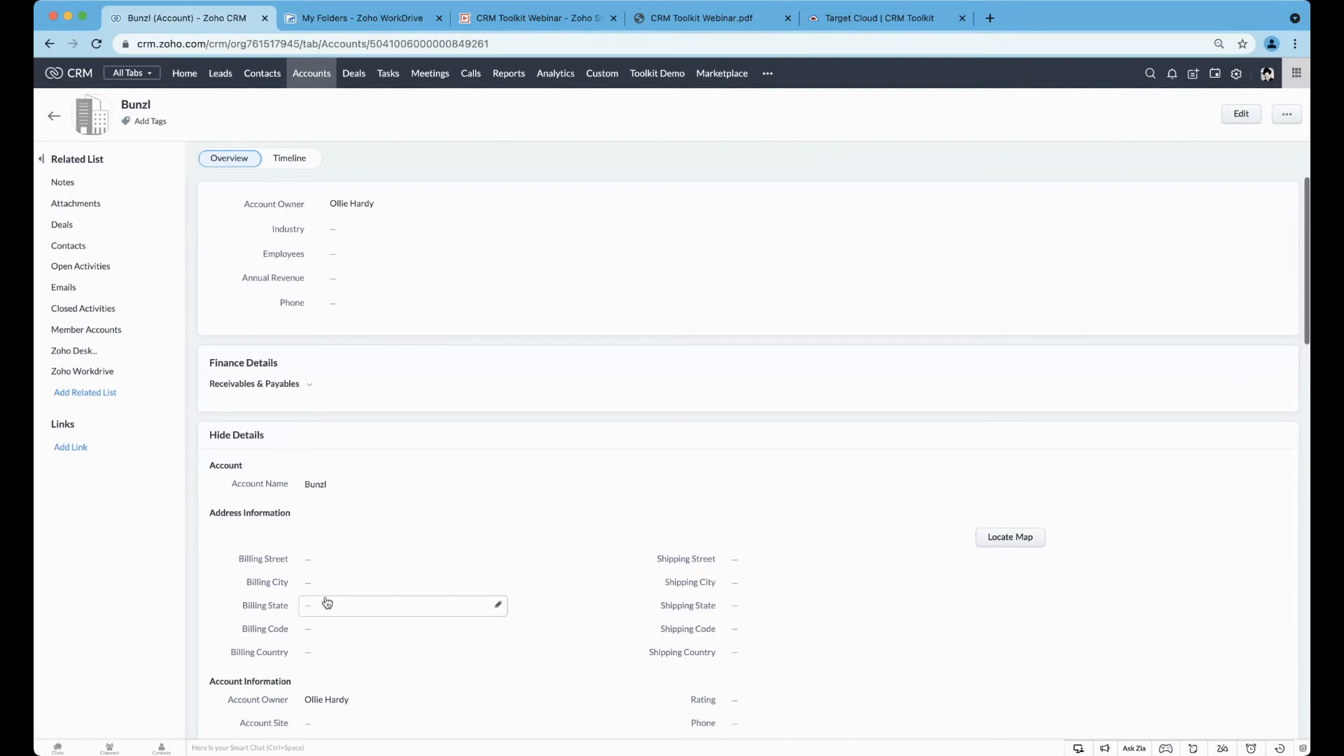
- Edit the Bunzl account, run Business Lookup by its account name, submit the Bunzl Healthcare Enterprise House result and save the account
{"action": "left_click", "coordinate": [1239, 117]}
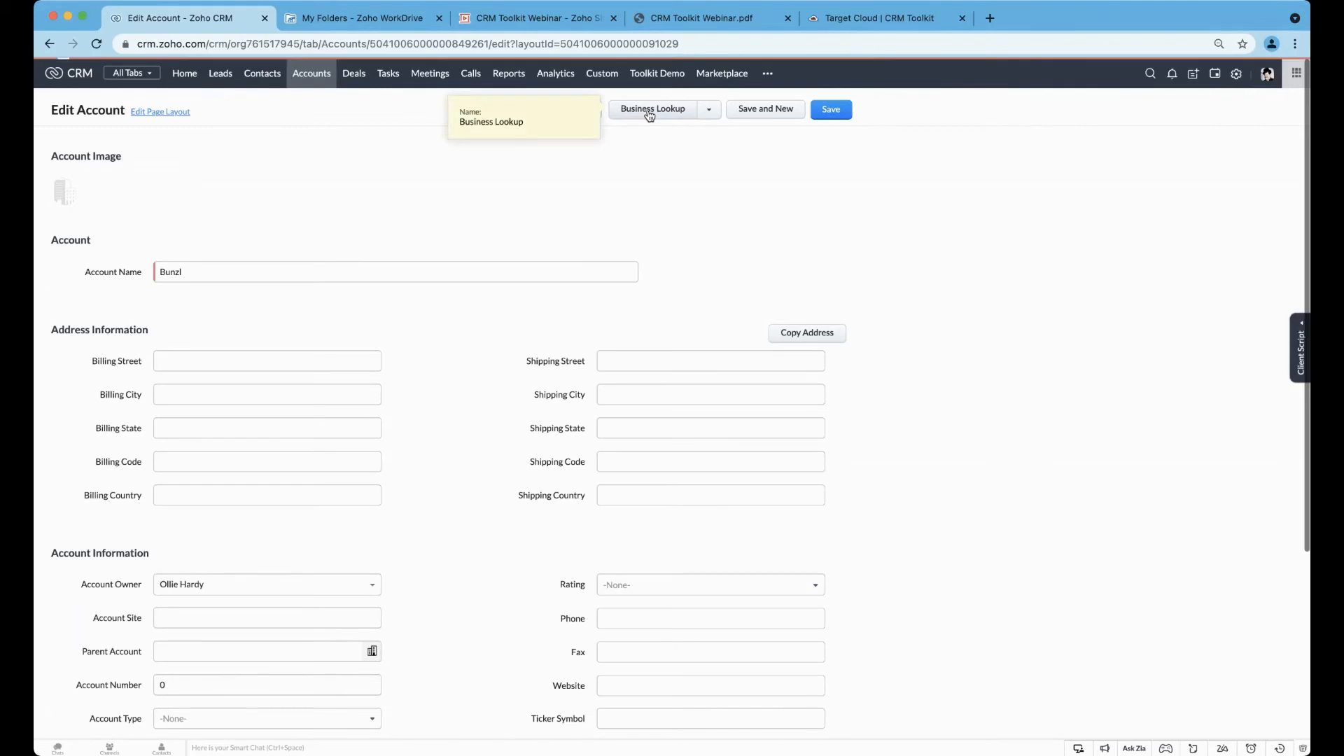
{"action": "left_click", "coordinate": [644, 112]}
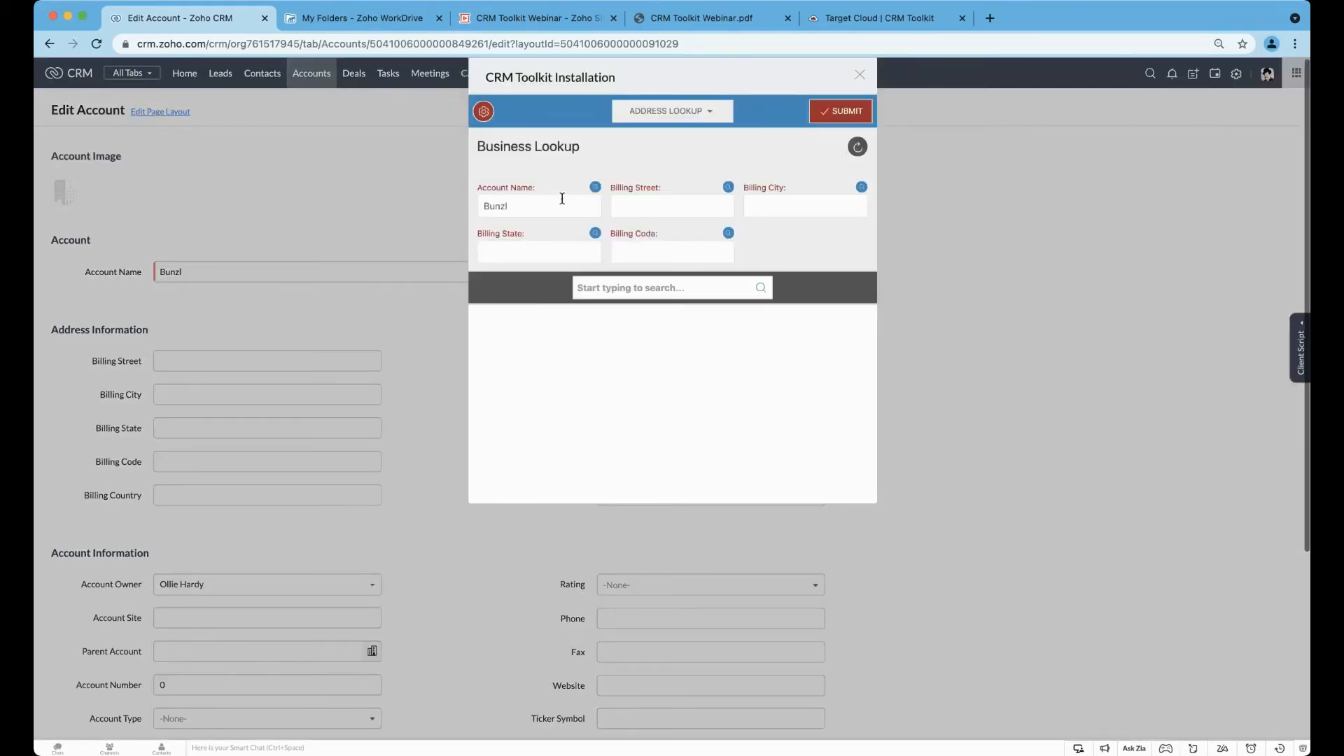
{"action": "left_click", "coordinate": [595, 186]}
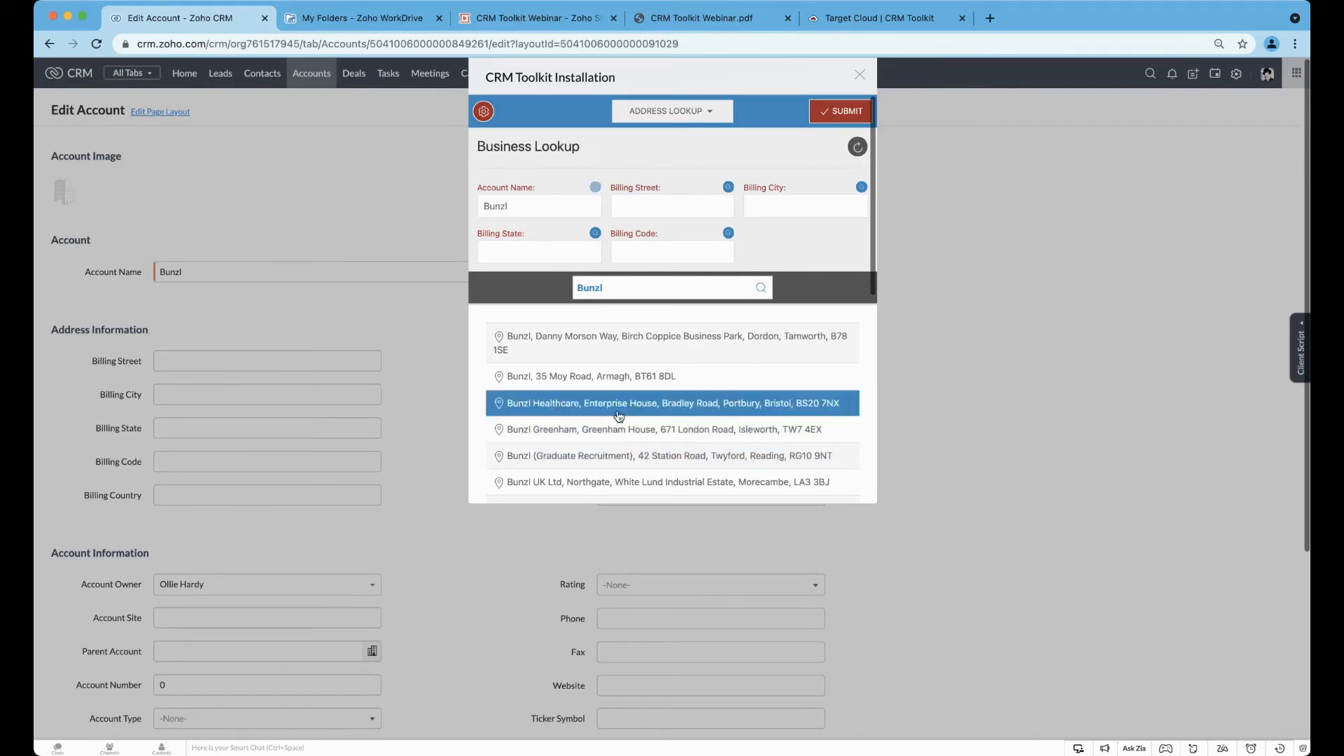
{"action": "left_click", "coordinate": [618, 413]}
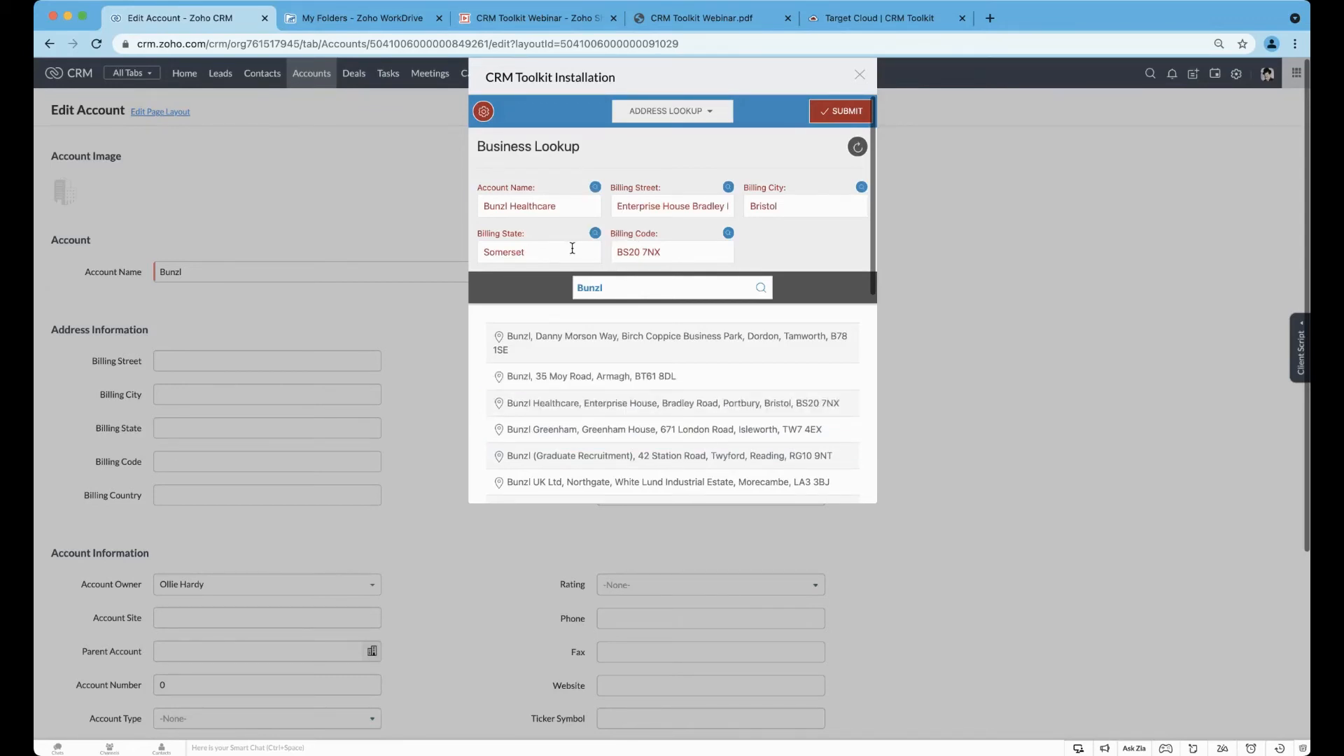
{"action": "left_click", "coordinate": [844, 115]}
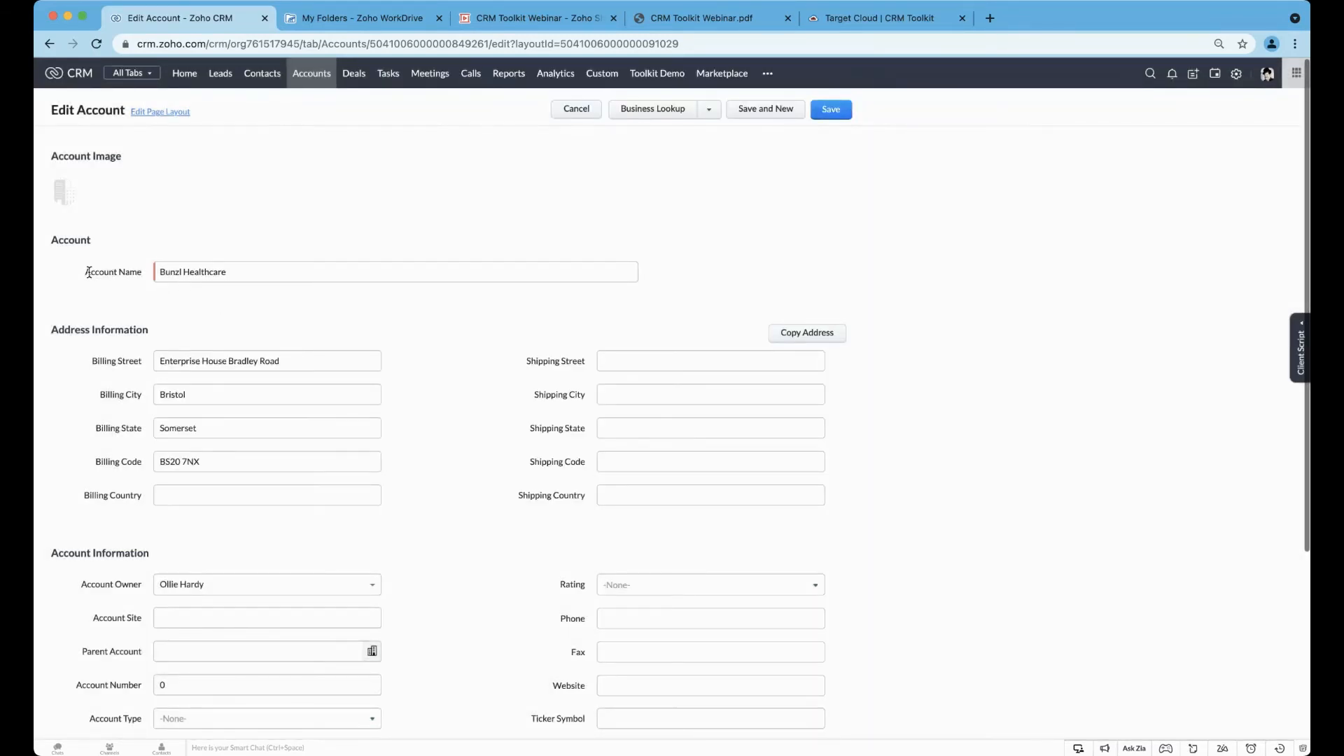
{"action": "left_click_drag", "start_coordinate": [89, 273], "coordinate": [138, 294]}
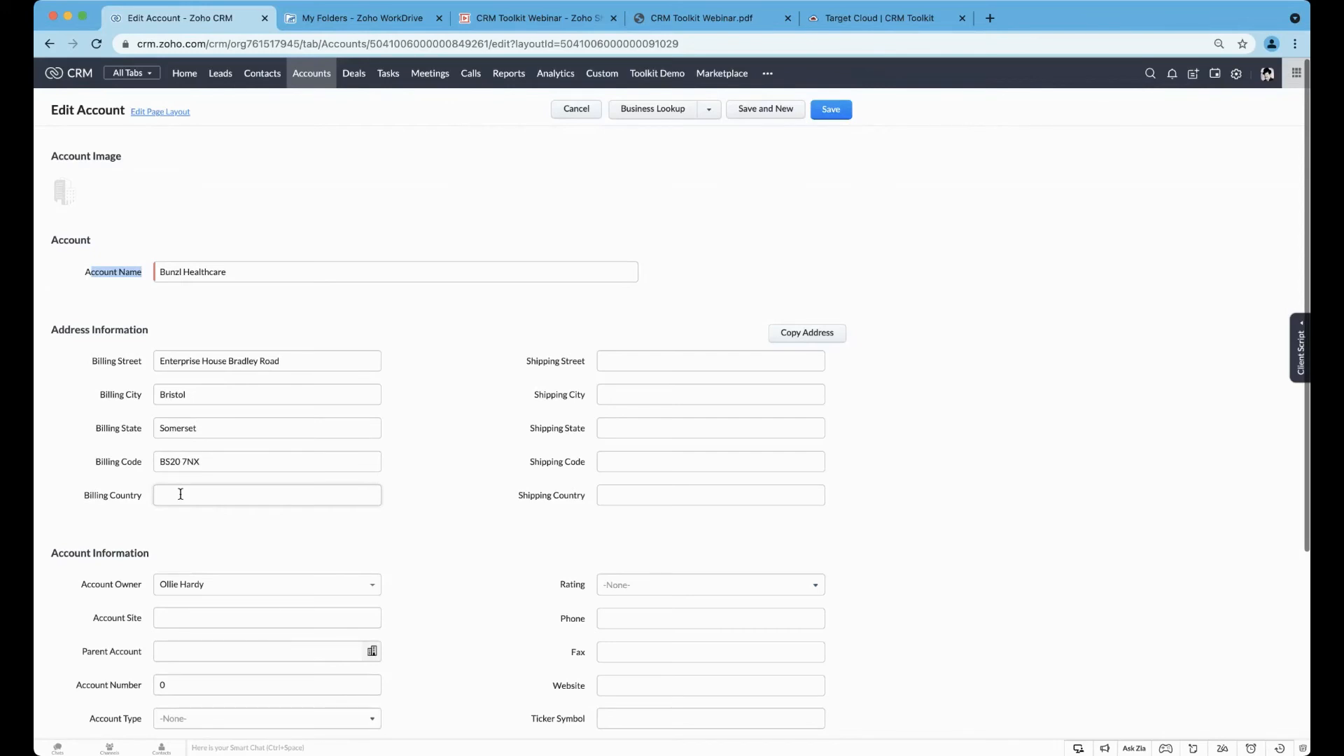
{"action": "left_click", "coordinate": [843, 112]}
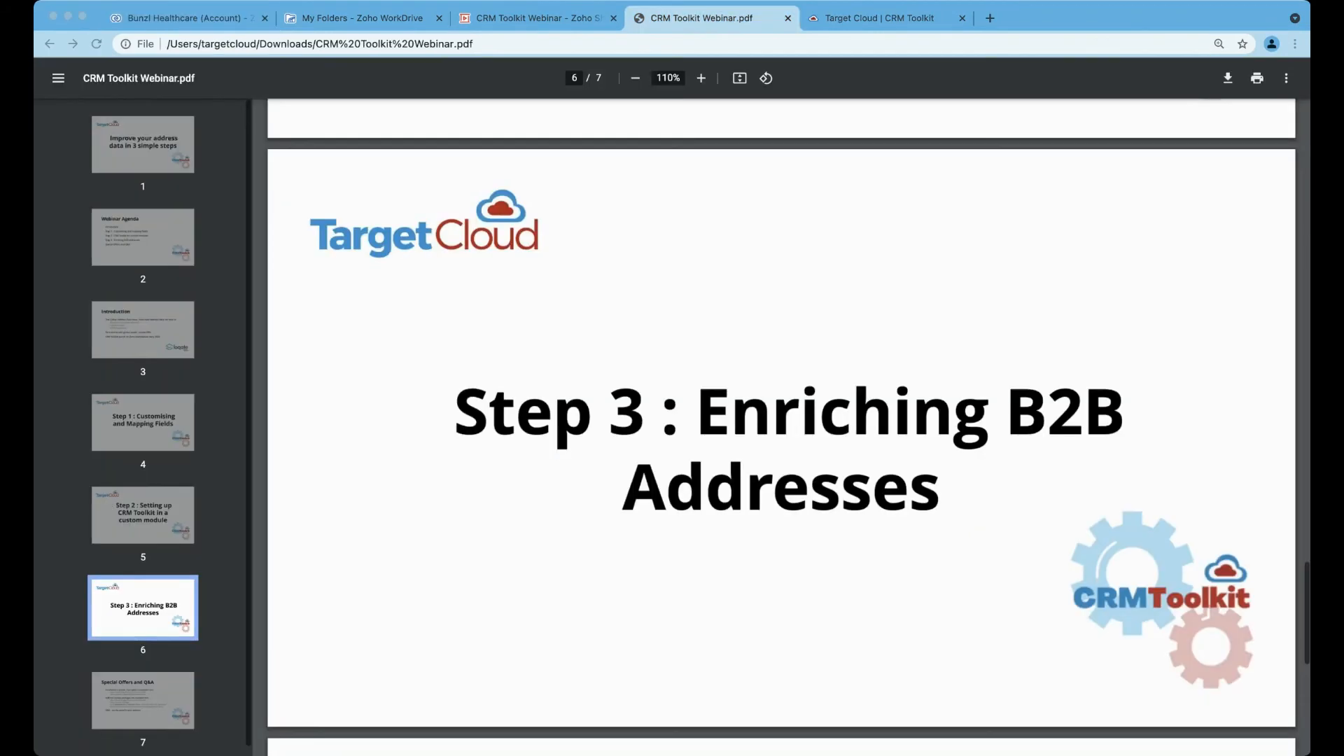
- In the CRM Toolkit Webinar PDF, bring up the slide "Special Offers and Q&A"
{"action": "left_click", "coordinate": [1018, 27]}
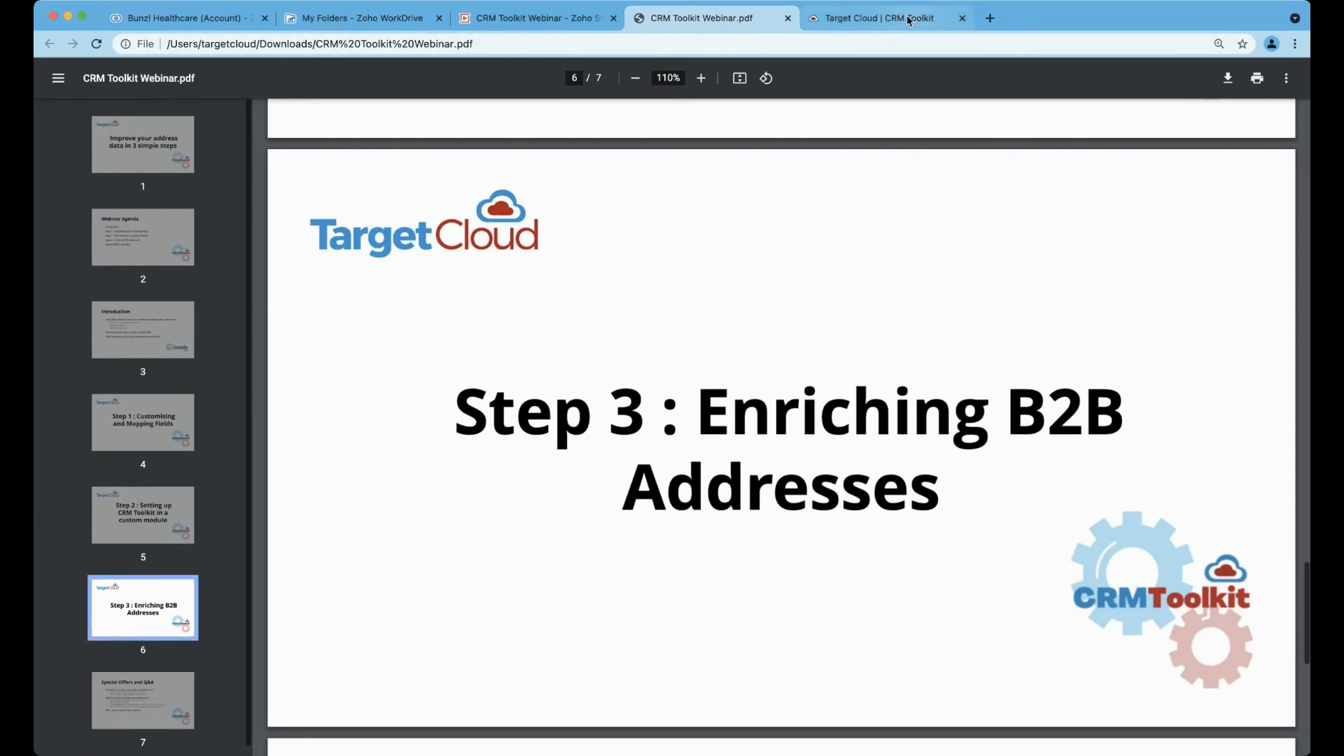
{"action": "scroll", "coordinate": [204, 483], "scroll_direction": "down", "scroll_amount": 1}
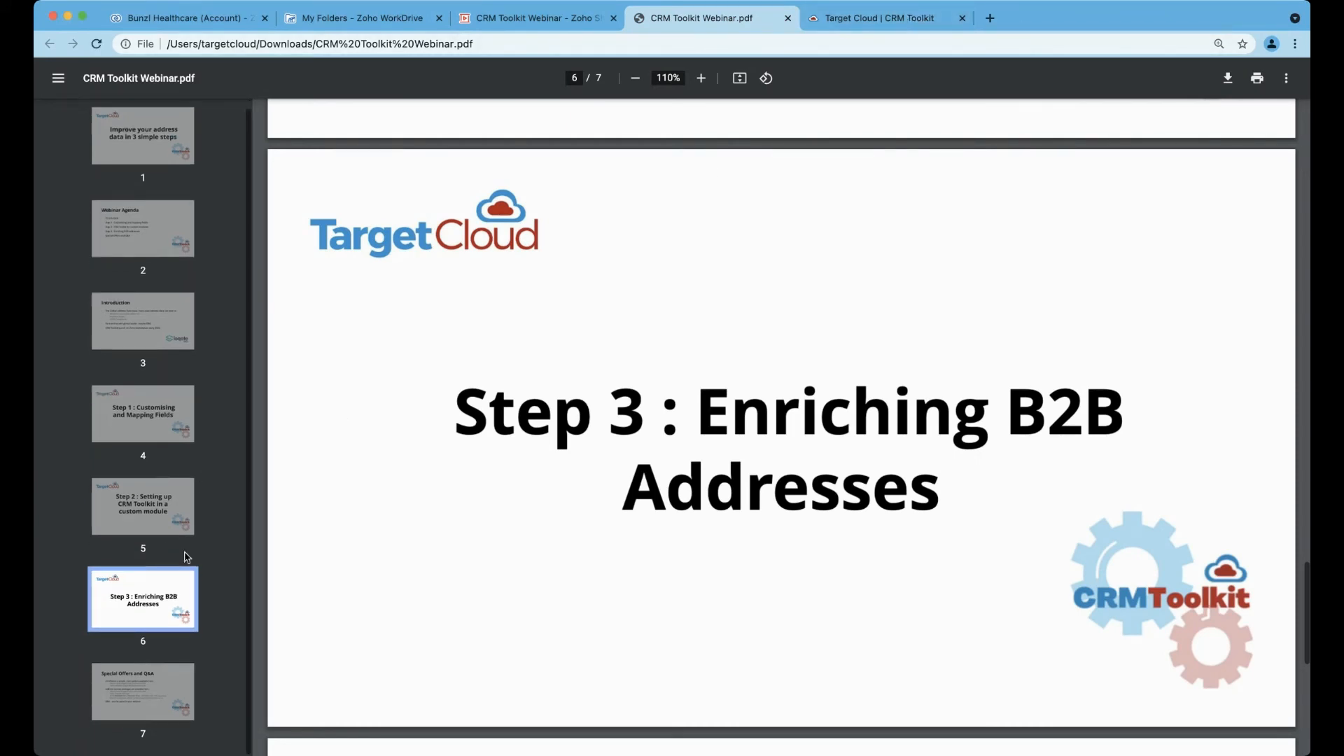
{"action": "left_click", "coordinate": [143, 689]}
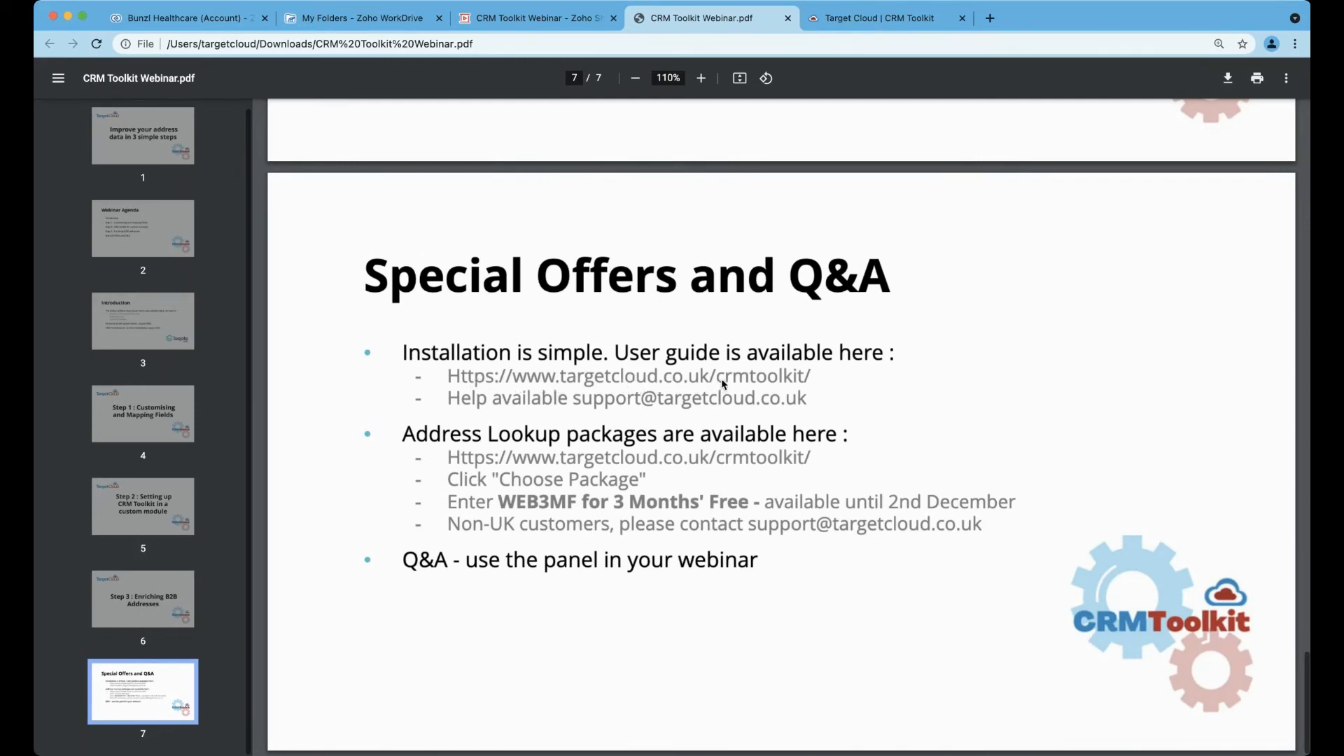
- Switch to the Target Cloud CRM Toolkit website and review the product overview, the help videos and the "Let's Get Started" section
{"action": "left_click", "coordinate": [868, 18]}
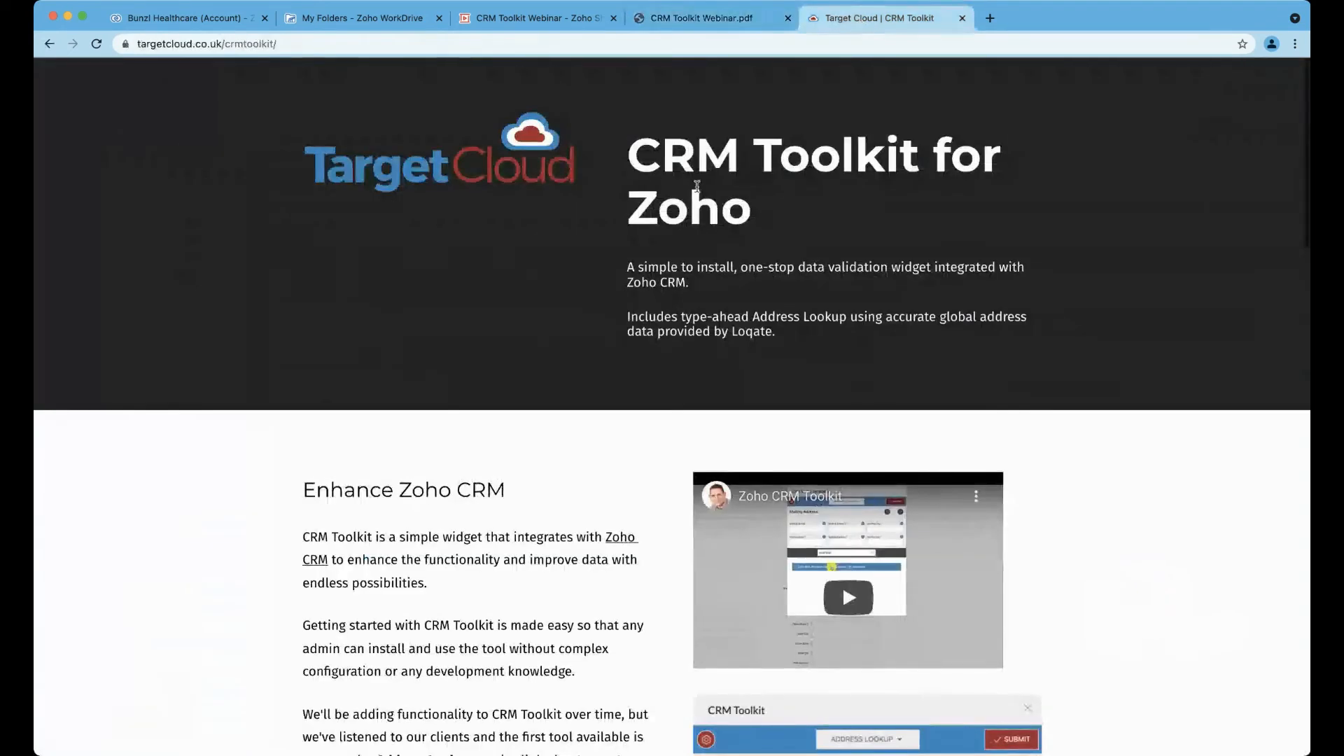
{"action": "scroll", "coordinate": [423, 258], "scroll_direction": "down", "scroll_amount": 3}
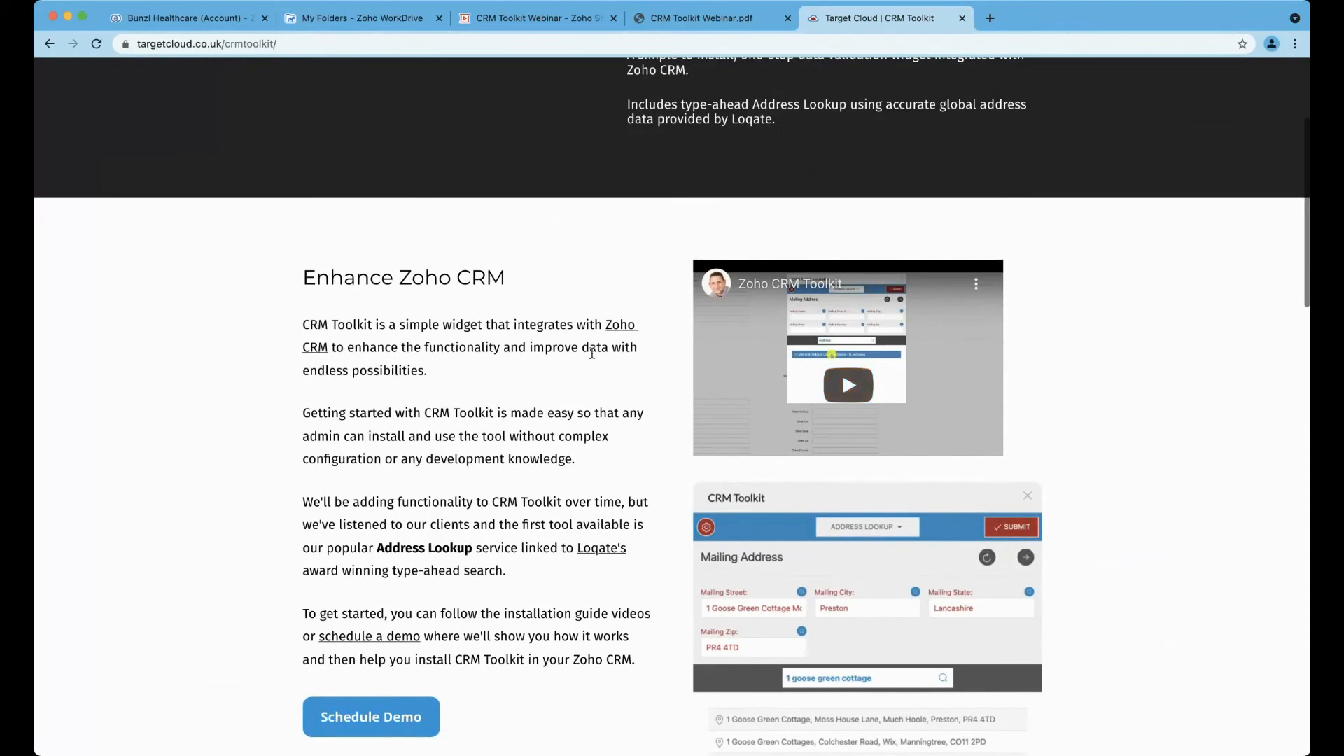
{"action": "scroll", "coordinate": [590, 356], "scroll_direction": "down", "scroll_amount": 3}
{"action": "scroll", "coordinate": [410, 306], "scroll_direction": "down", "scroll_amount": 8}
{"action": "scroll", "coordinate": [410, 304], "scroll_direction": "up", "scroll_amount": 8}
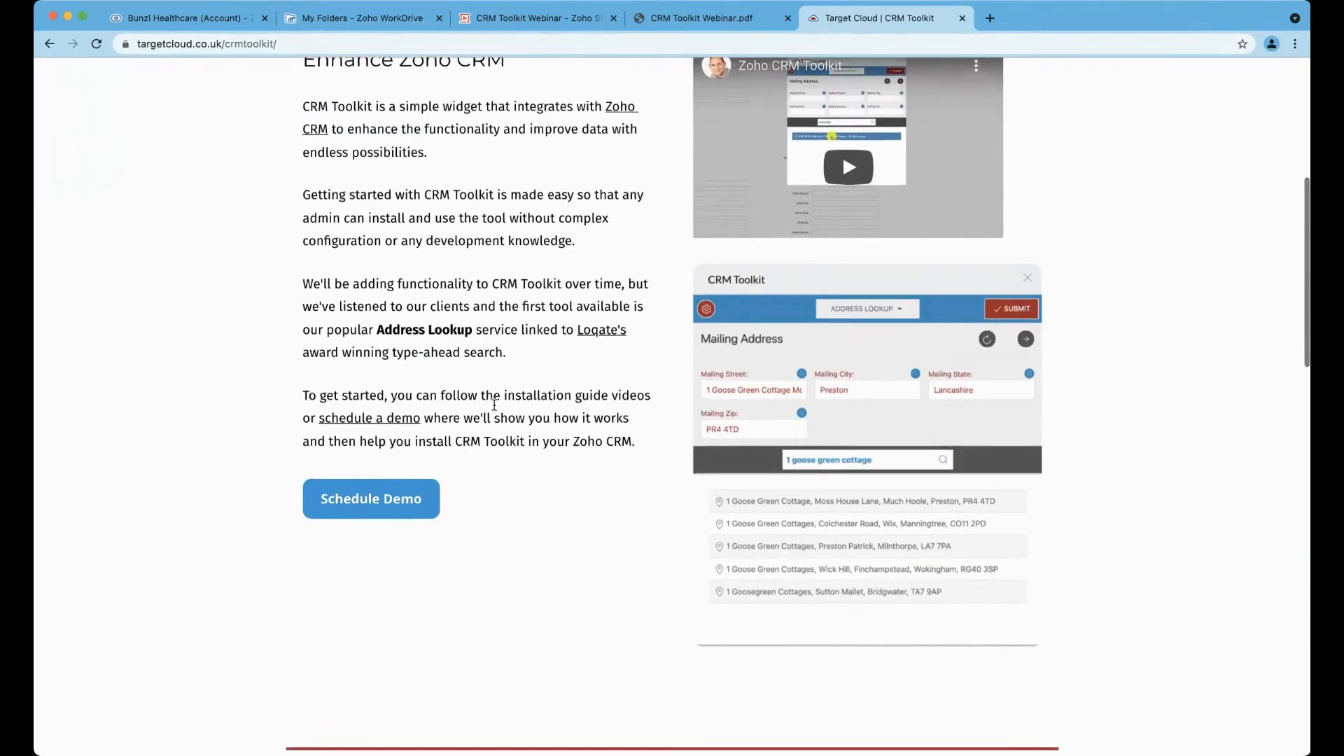
{"action": "scroll", "coordinate": [494, 404], "scroll_direction": "down", "scroll_amount": 6}
{"action": "scroll", "coordinate": [494, 405], "scroll_direction": "down", "scroll_amount": 2}
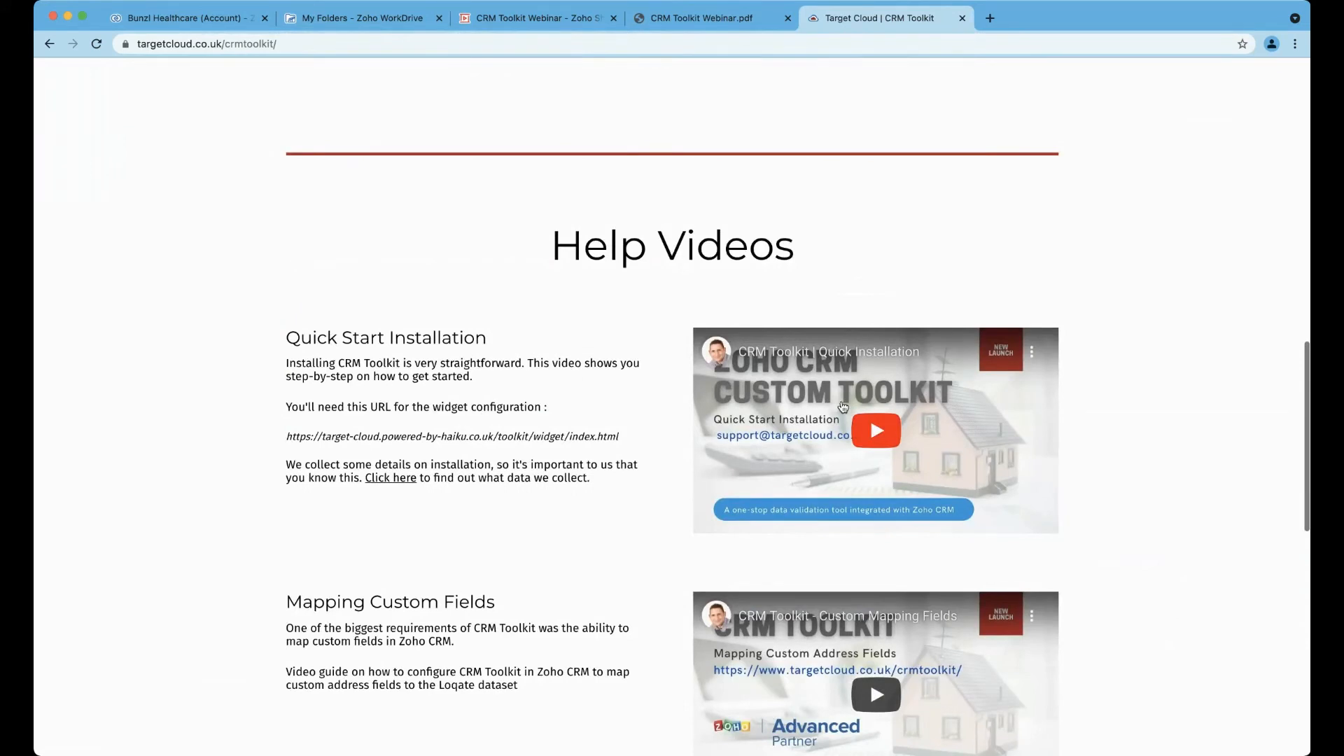
{"action": "scroll", "coordinate": [615, 352], "scroll_direction": "down", "scroll_amount": 2}
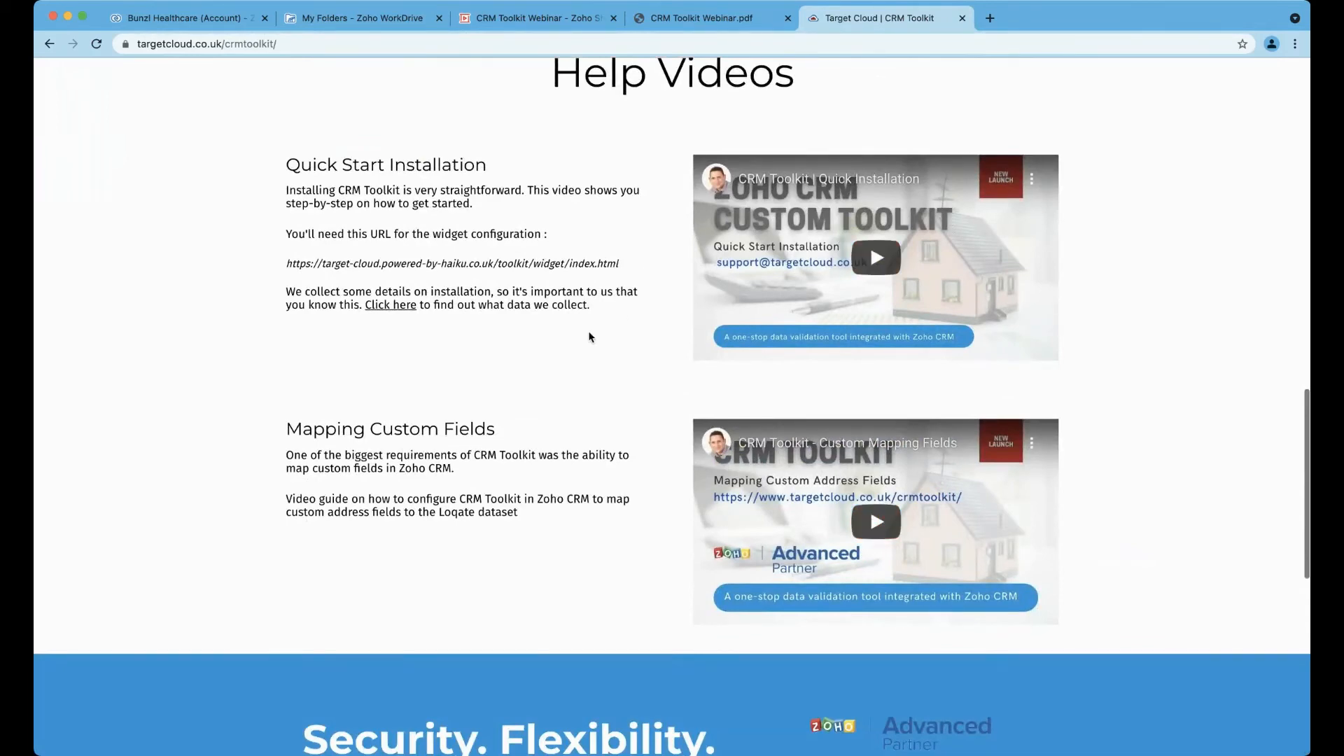
{"action": "scroll", "coordinate": [585, 340], "scroll_direction": "down", "scroll_amount": 6}
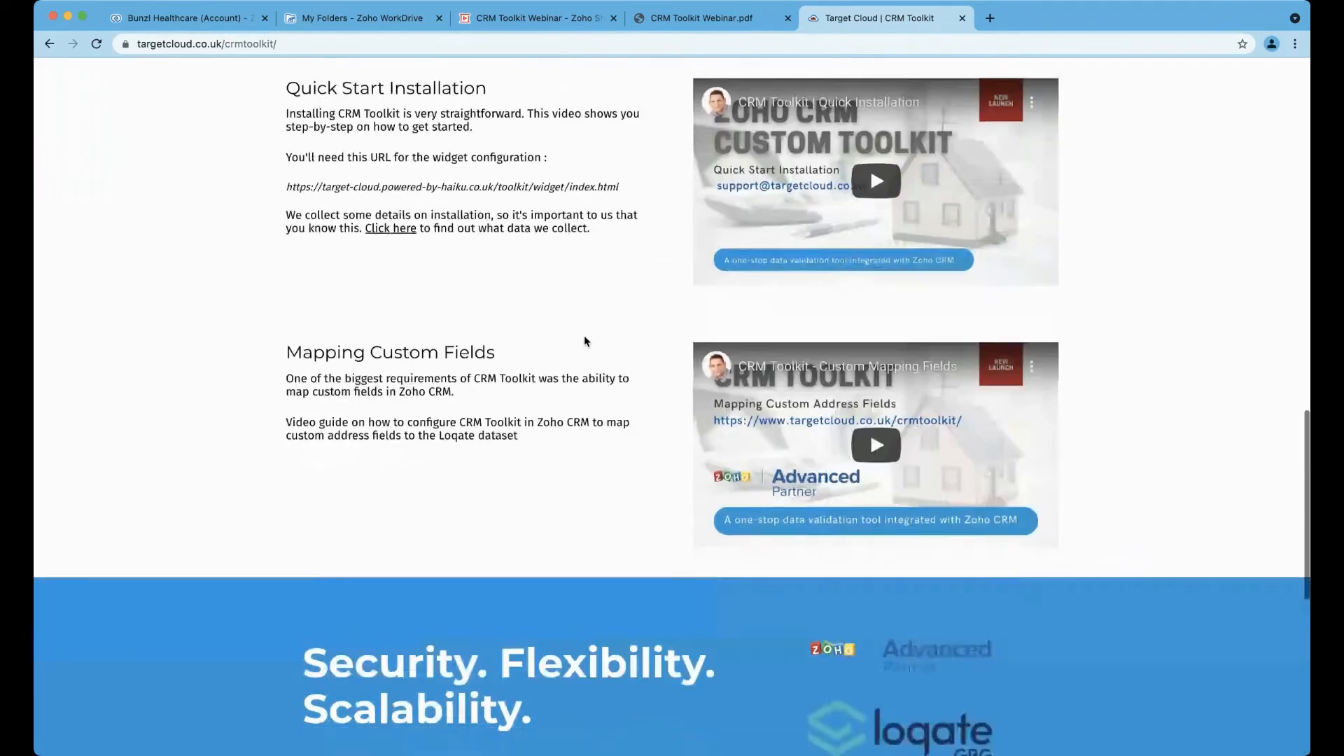
{"action": "scroll", "coordinate": [585, 341], "scroll_direction": "down", "scroll_amount": 2}
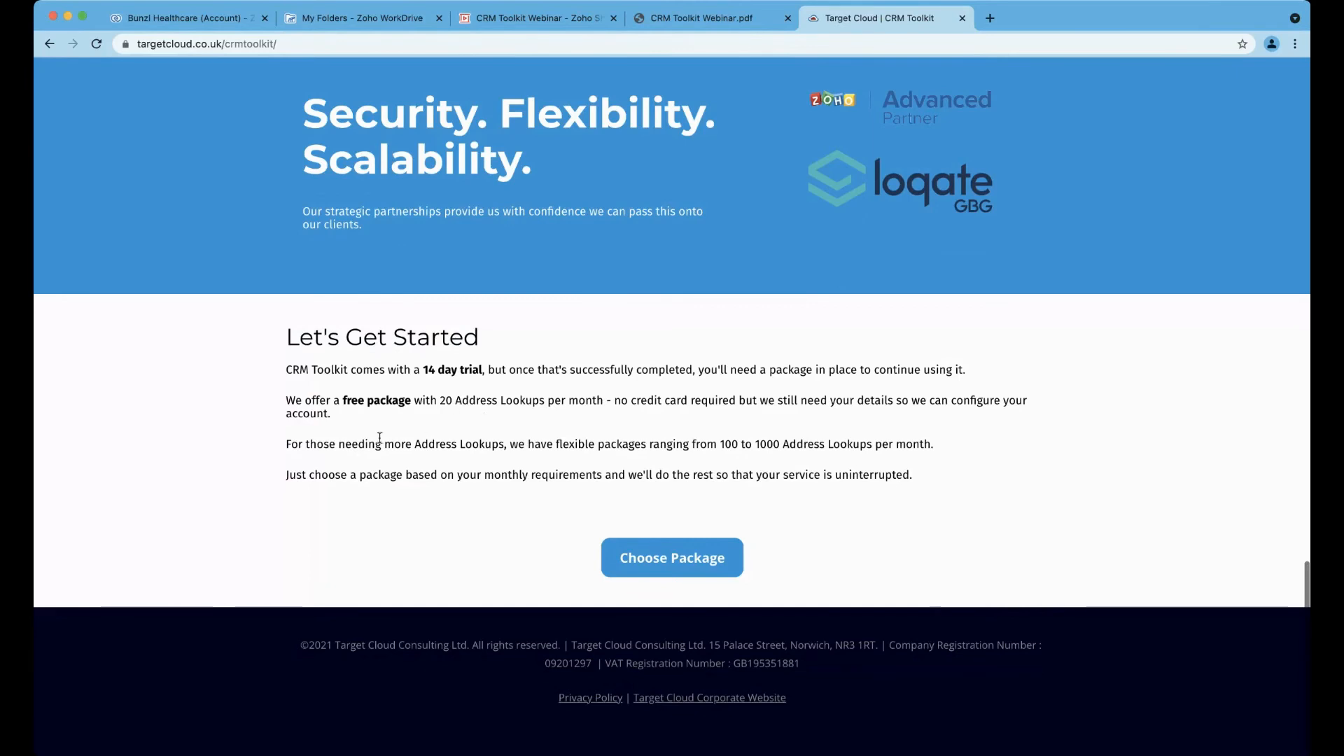
- Open the package chooser, review the address lookup plans from Plan 20 to Plan 1000 and close it
{"action": "left_click", "coordinate": [662, 558]}
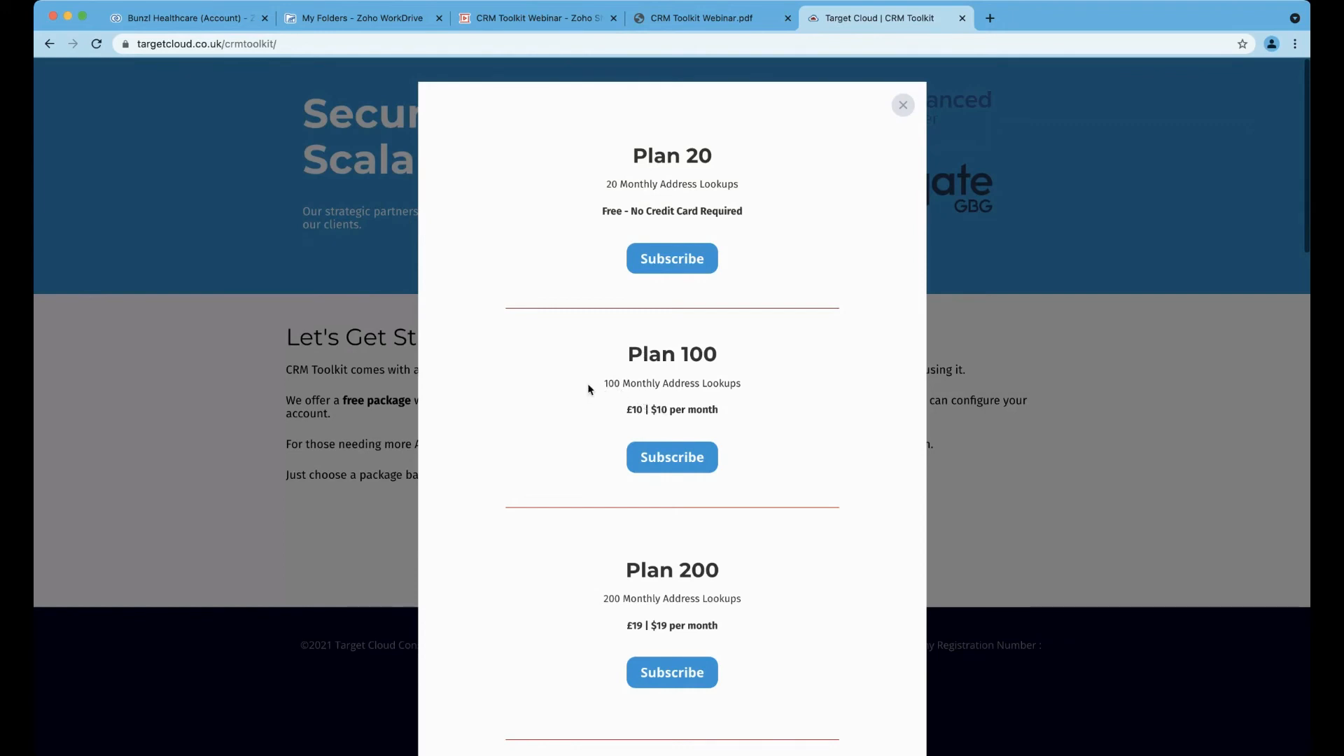
{"action": "scroll", "coordinate": [588, 389], "scroll_direction": "down", "scroll_amount": 10}
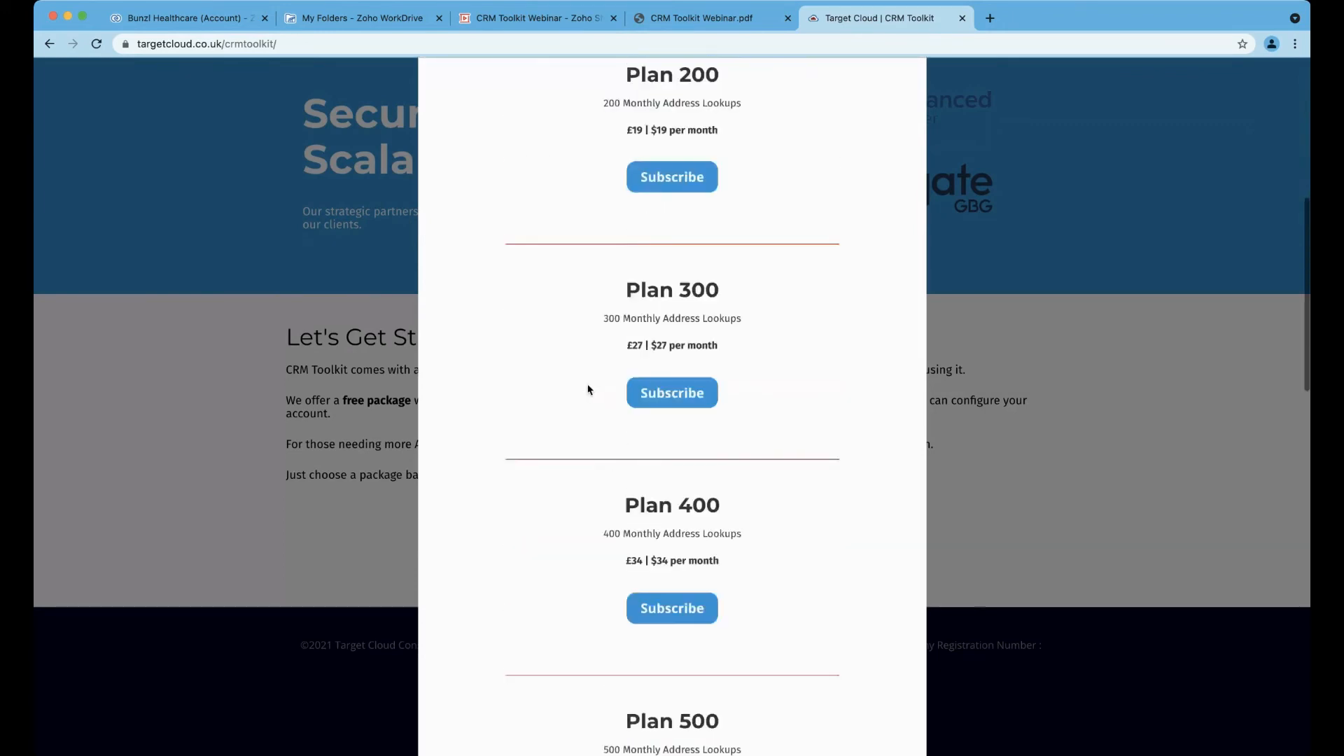
{"action": "scroll", "coordinate": [588, 389], "scroll_direction": "down", "scroll_amount": 14}
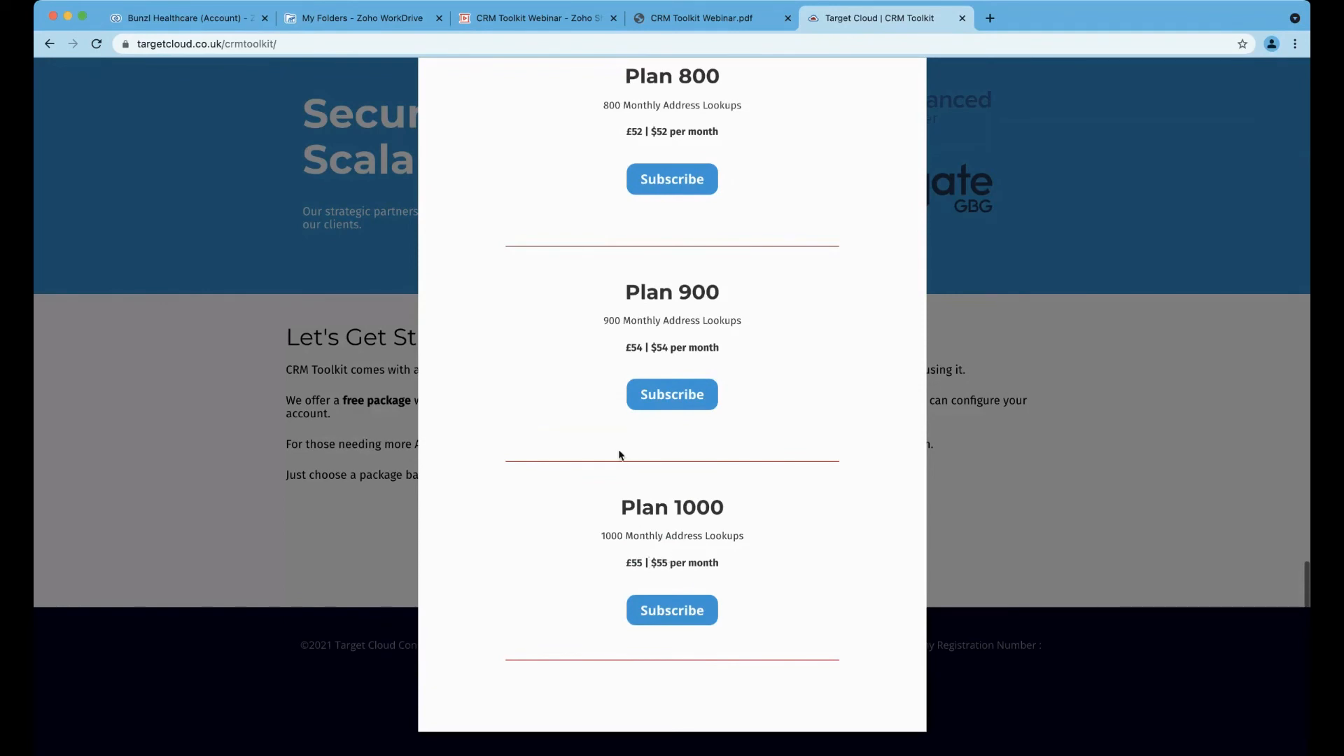
{"action": "scroll", "coordinate": [618, 453], "scroll_direction": "up", "scroll_amount": 4}
{"action": "scroll", "coordinate": [616, 385], "scroll_direction": "up", "scroll_amount": 15}
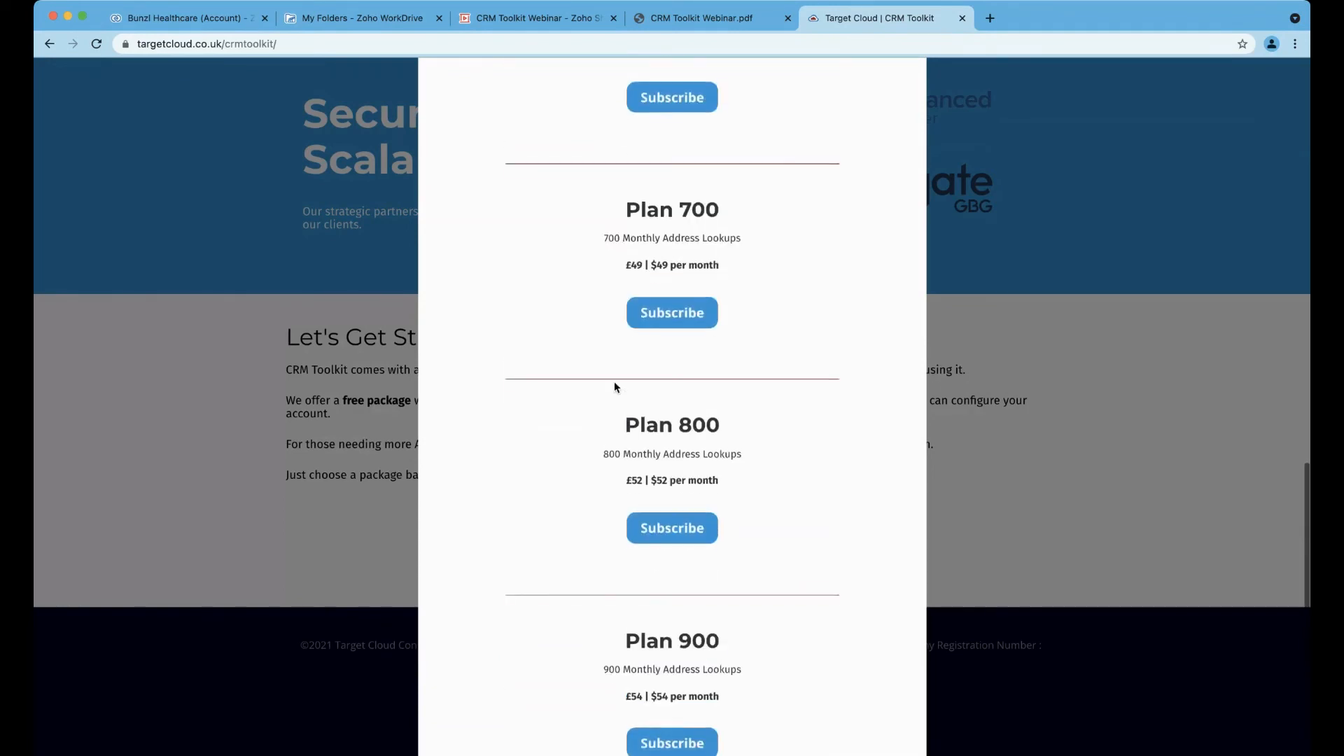
{"action": "scroll", "coordinate": [613, 382], "scroll_direction": "up", "scroll_amount": 6}
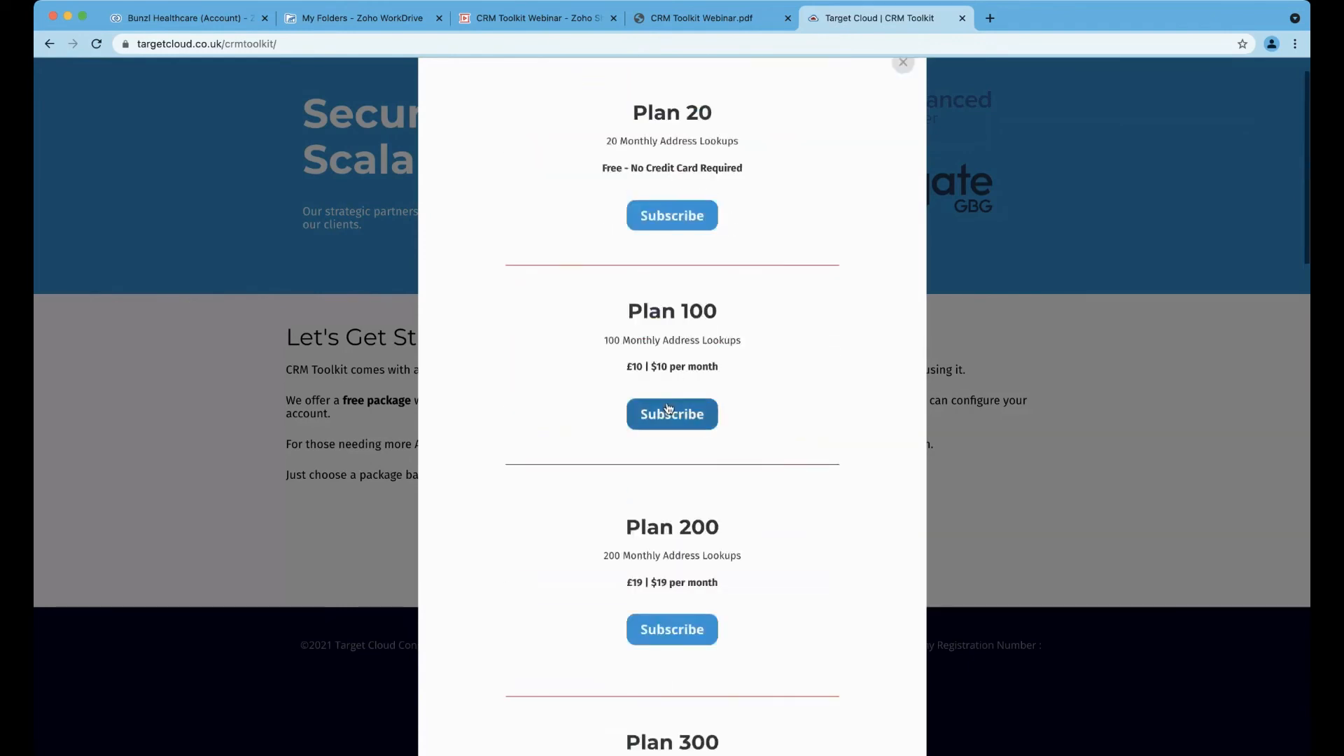
{"action": "scroll", "coordinate": [666, 410], "scroll_direction": "down", "scroll_amount": 10}
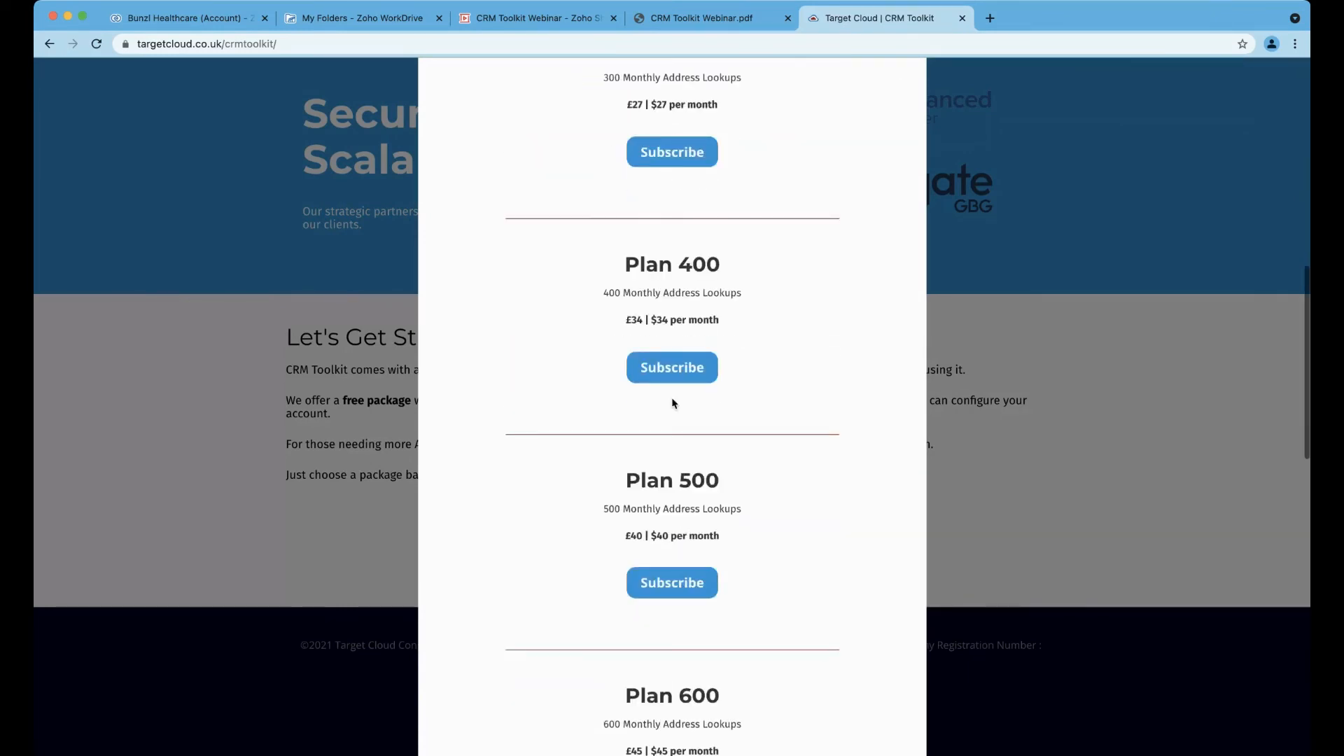
{"action": "scroll", "coordinate": [672, 397], "scroll_direction": "up", "scroll_amount": 10}
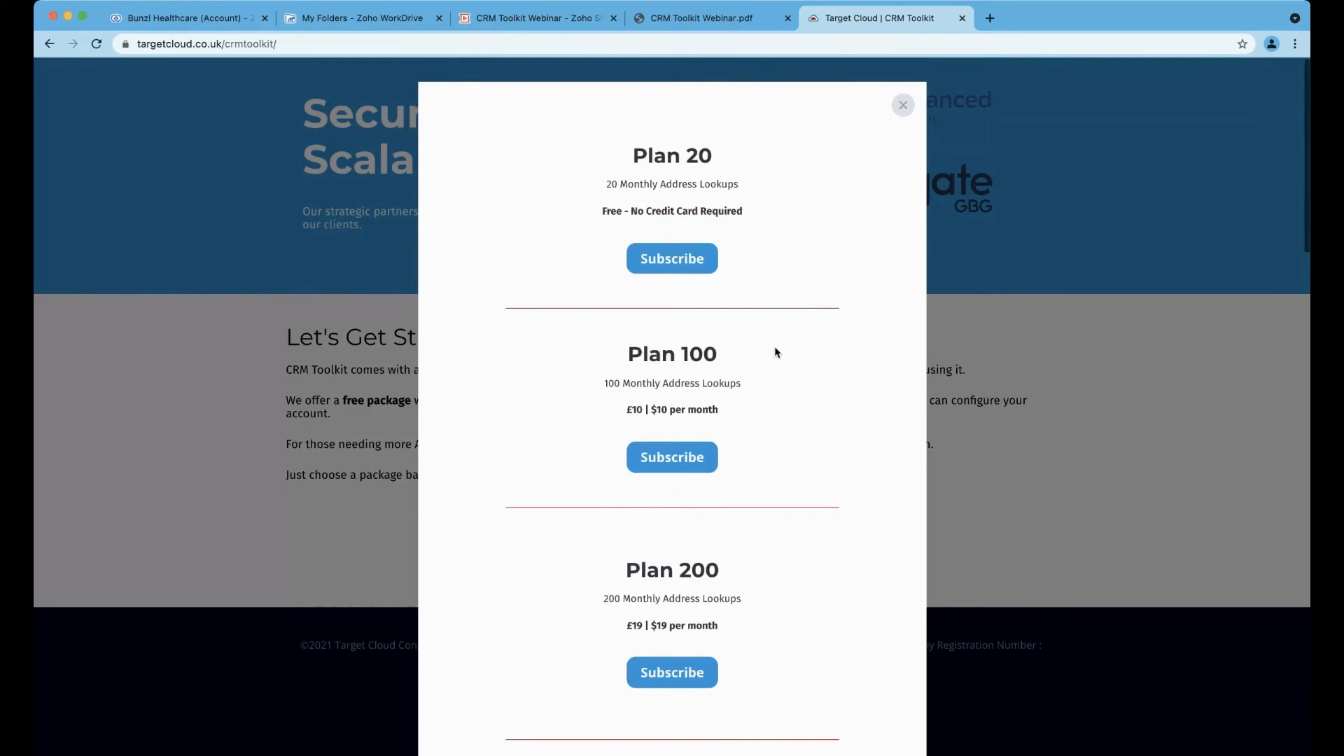
{"action": "left_click", "coordinate": [902, 106]}
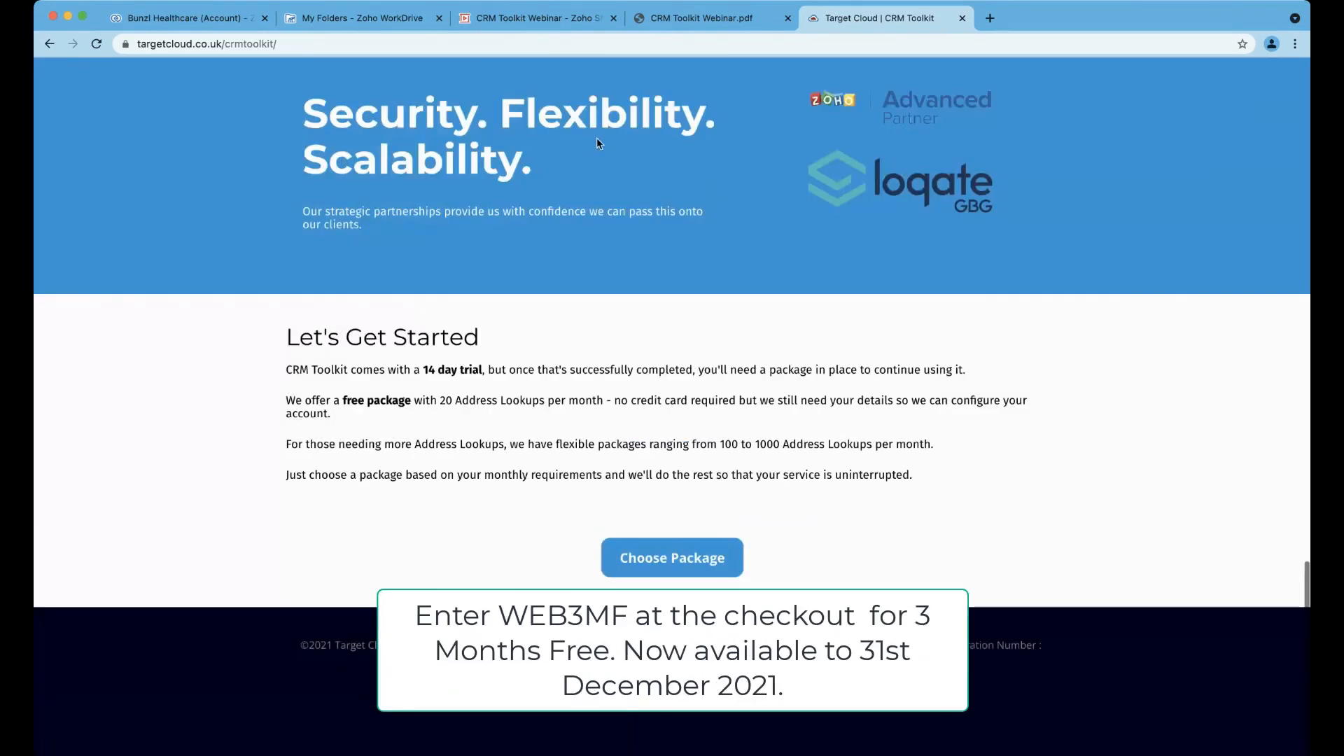